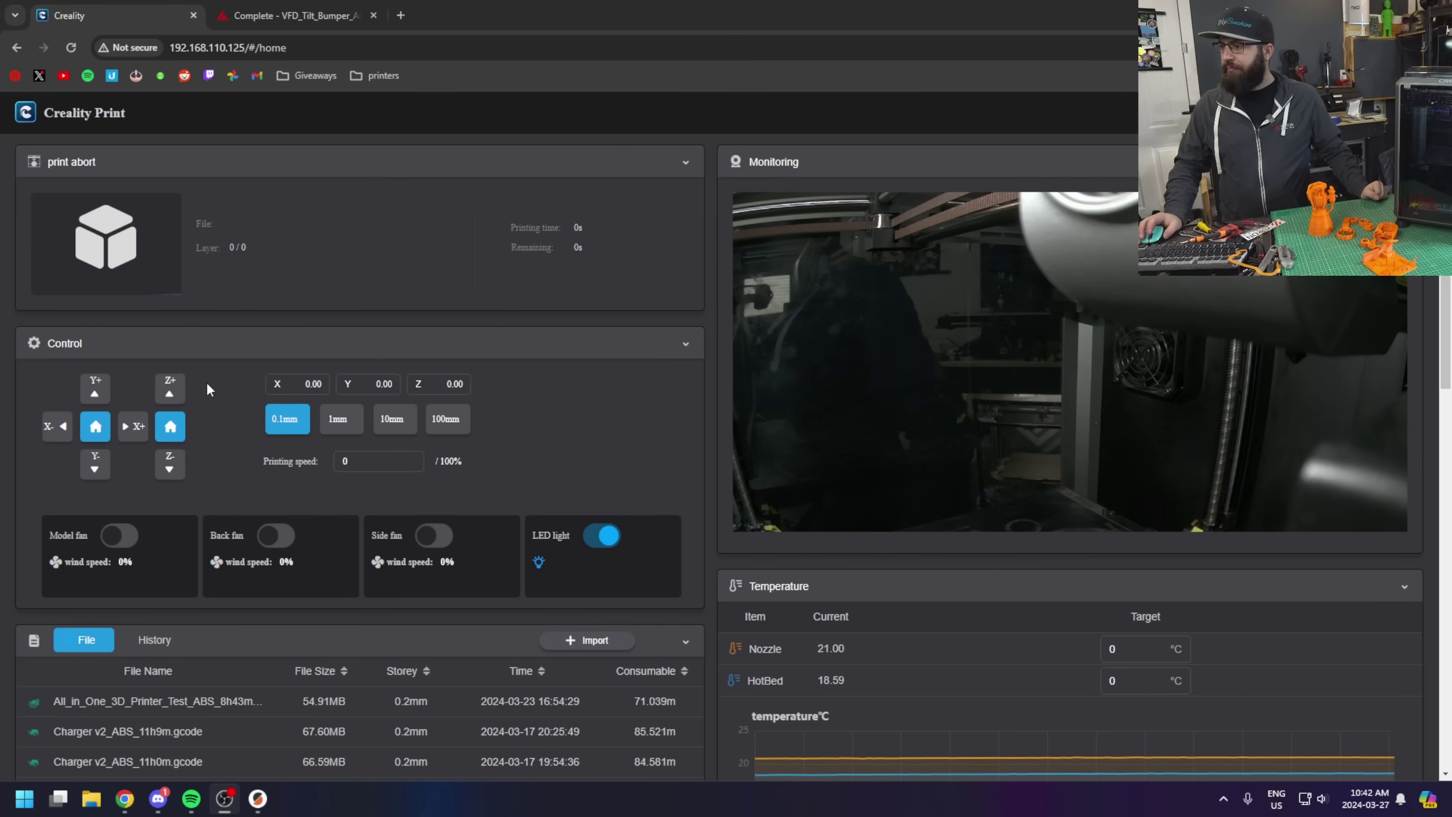
left_click(21, 118)
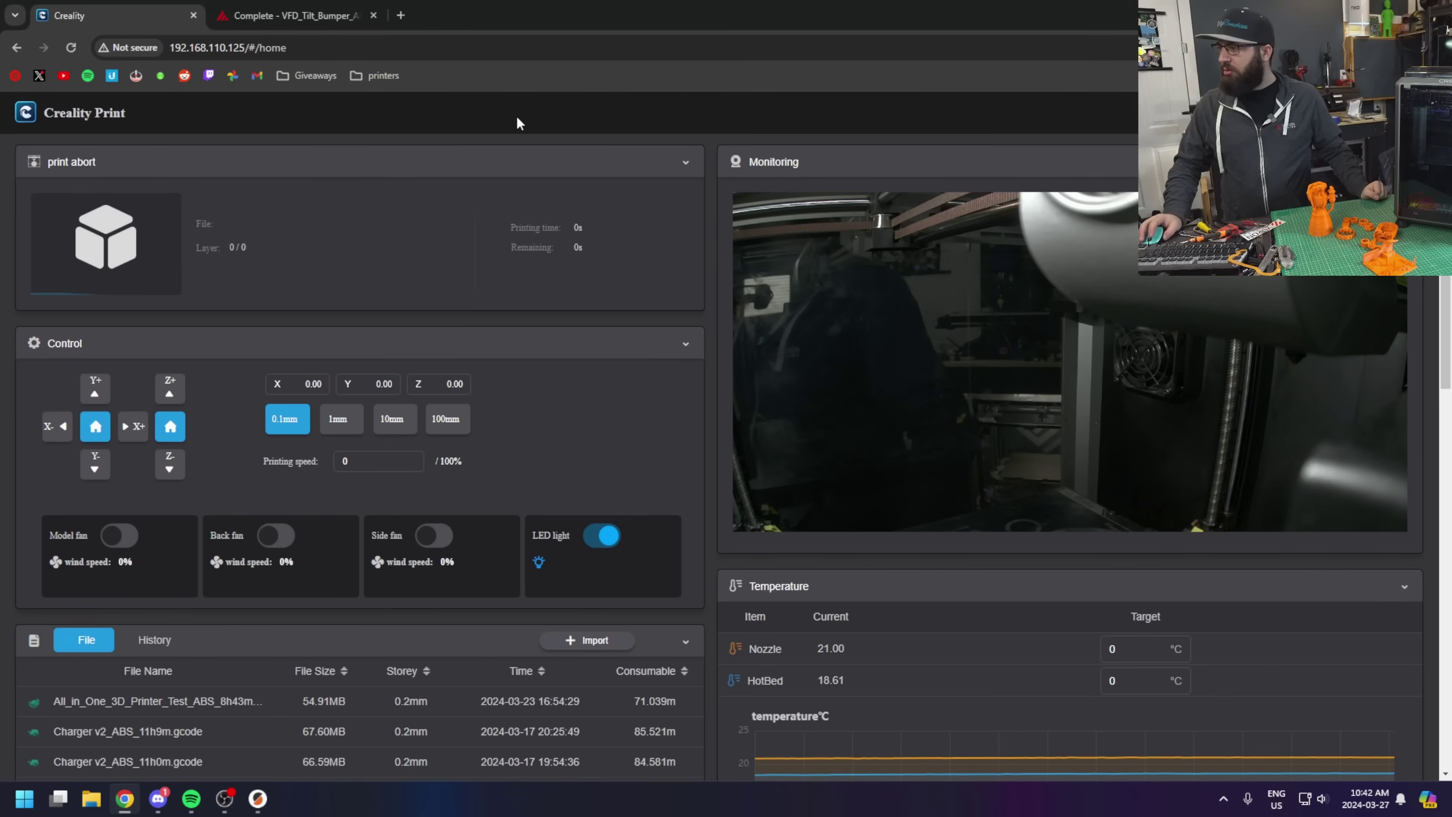
scroll(517, 115, "down", 10)
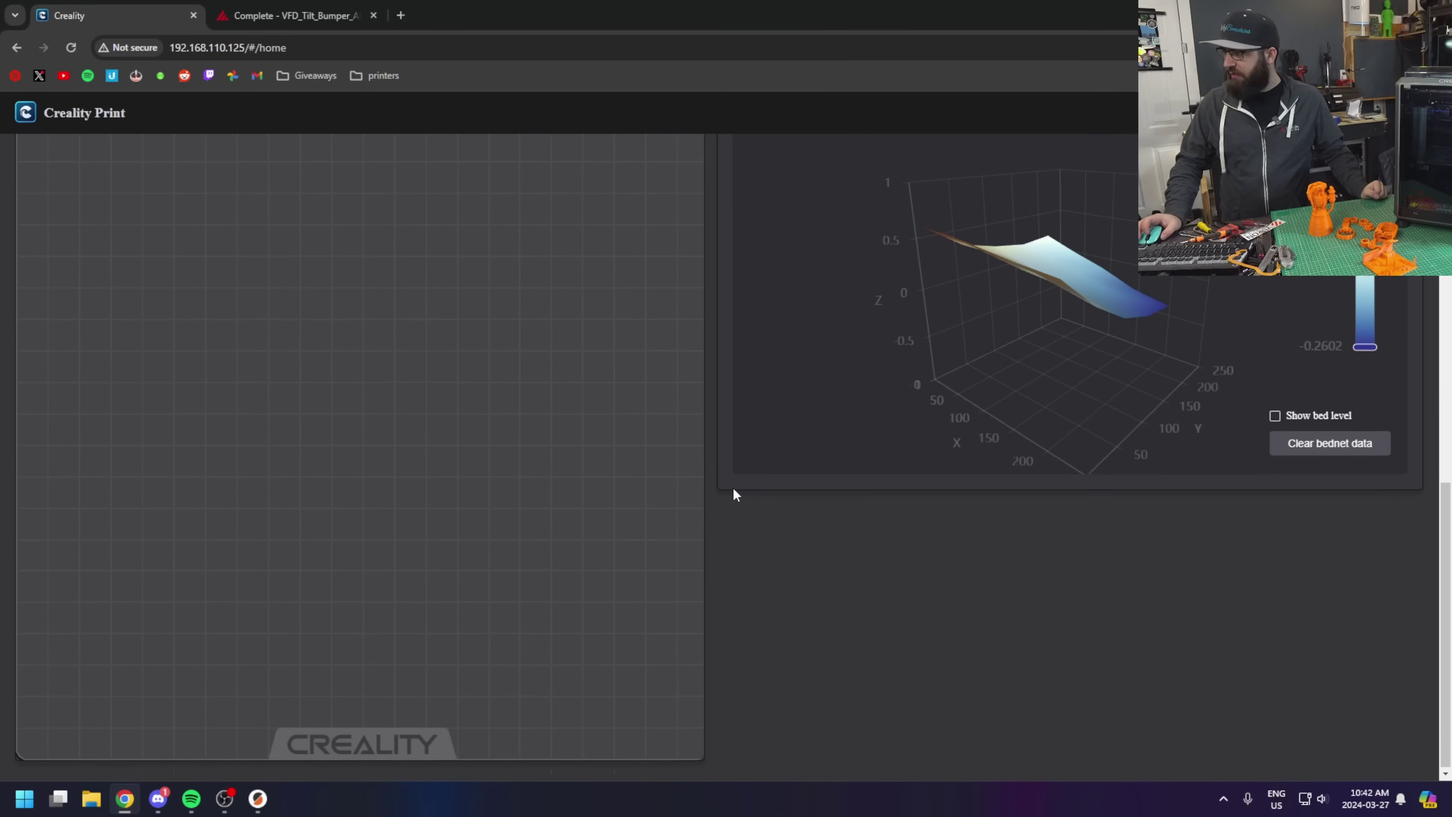
scroll(736, 494, "up", 10)
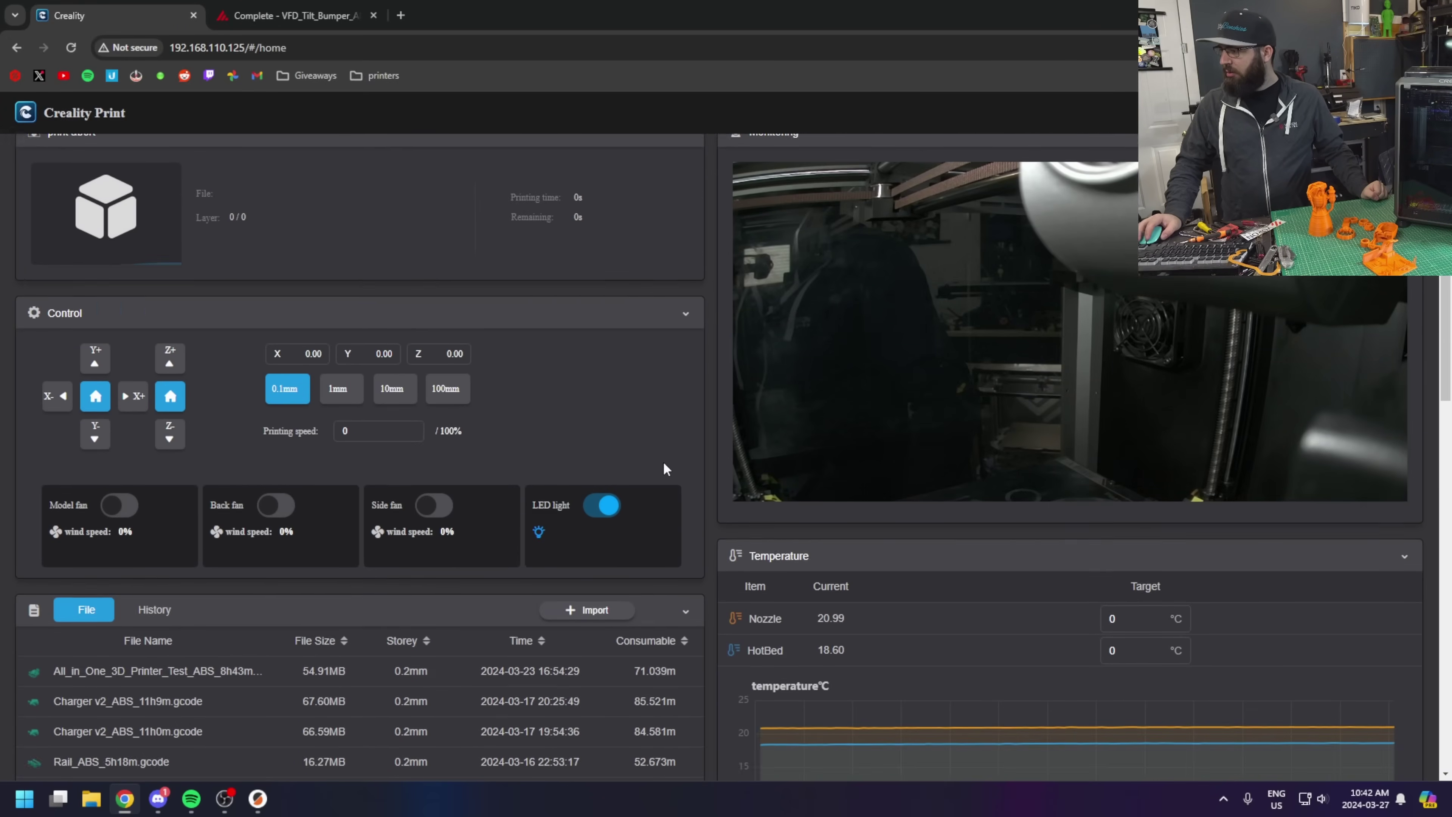
scroll(663, 465, "down", 5)
scroll(661, 474, "down", 3)
scroll(732, 461, "up", 5)
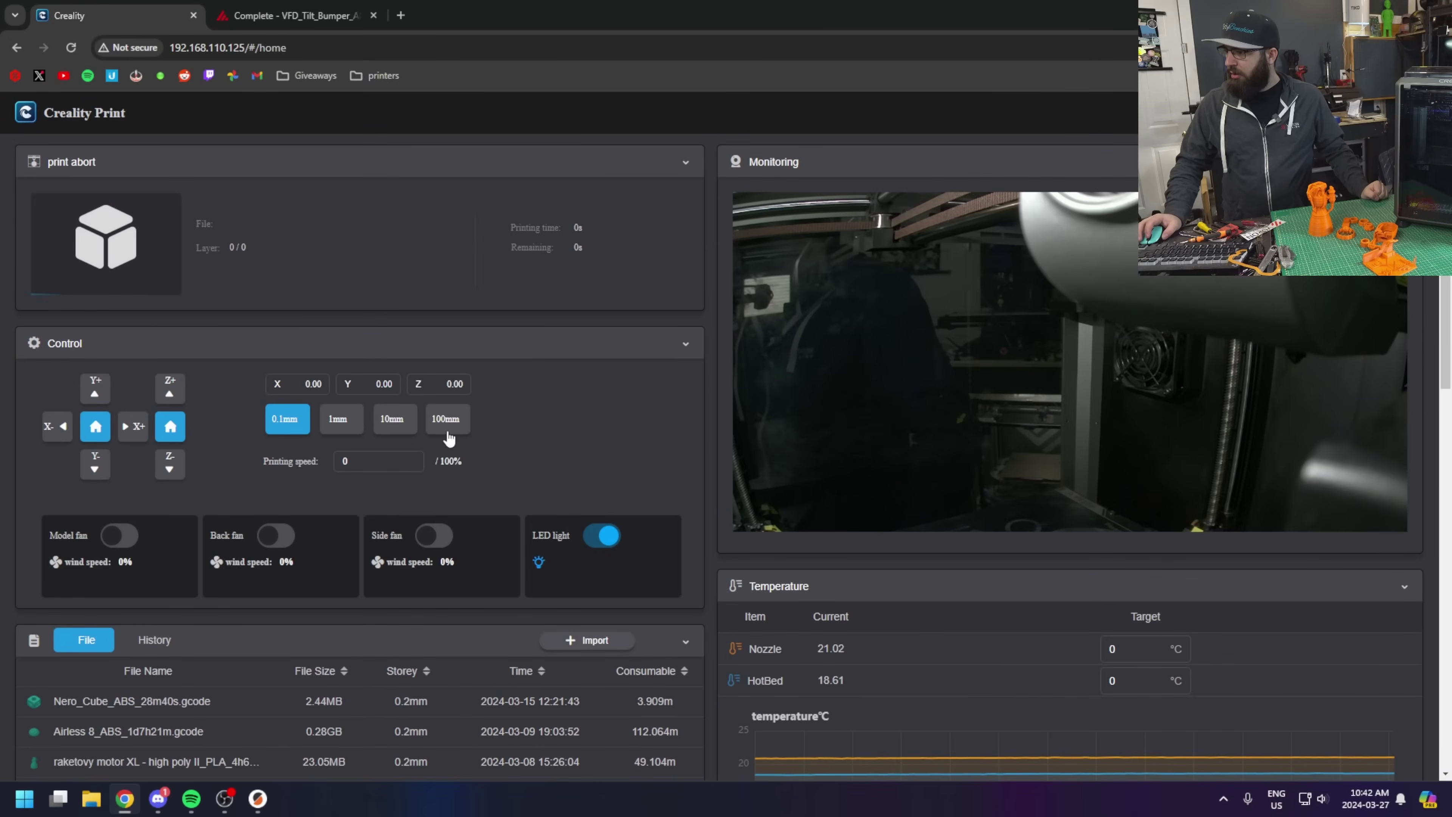
scroll(474, 337, "down", 5)
scroll(473, 339, "up", 5)
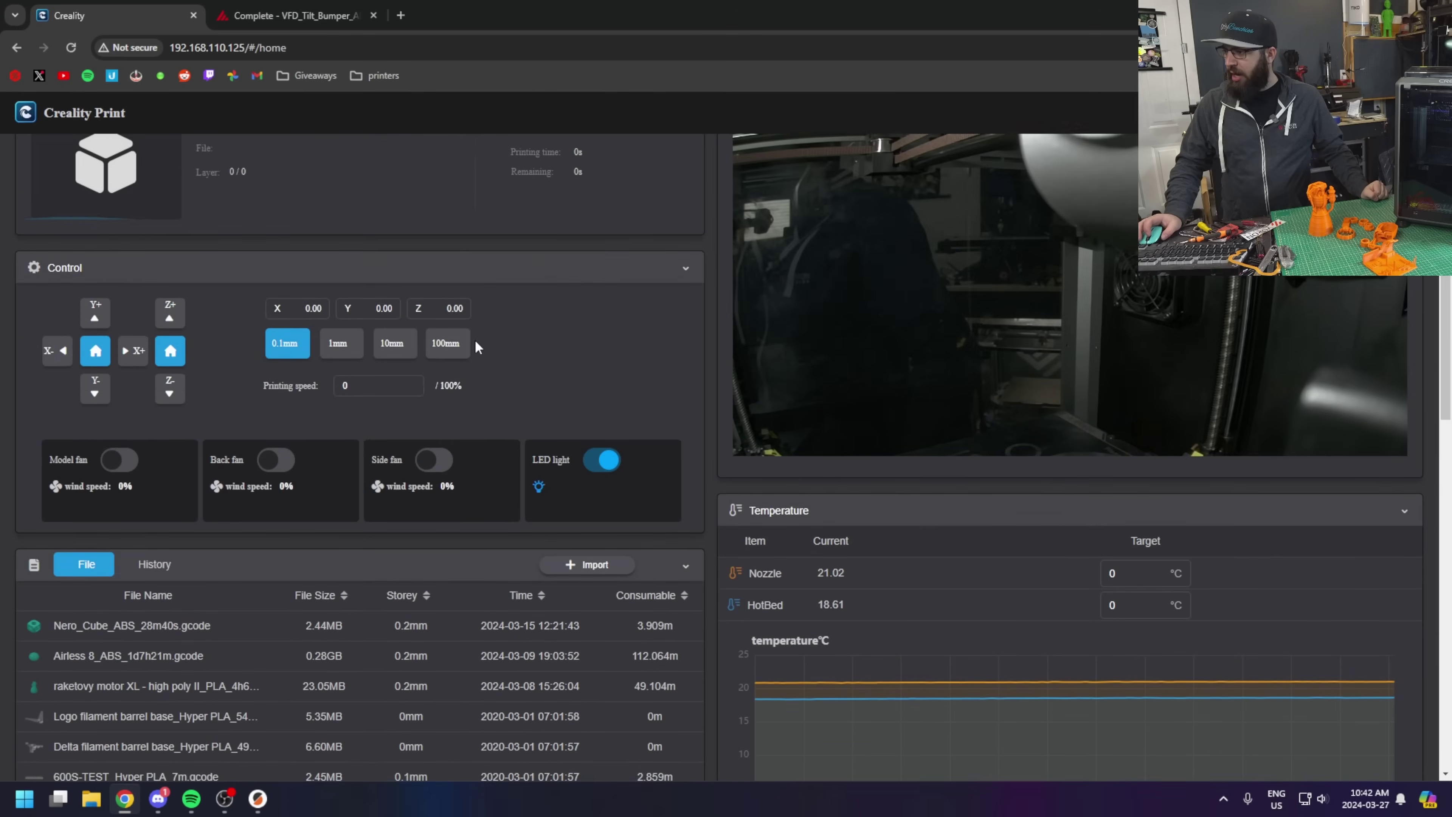
scroll(122, 429, "down", 10)
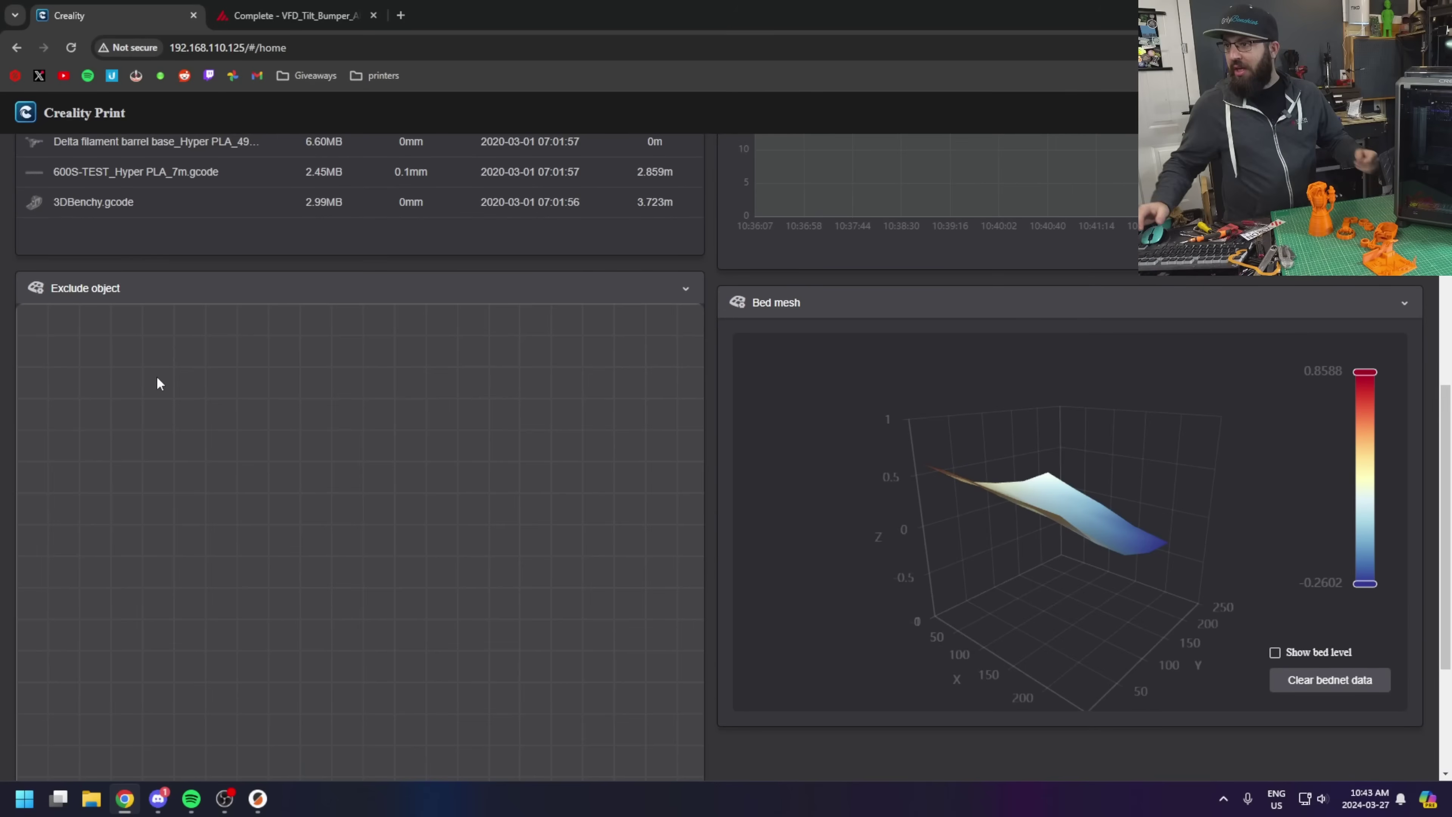
scroll(648, 345, "up", 5)
scroll(714, 359, "up", 3)
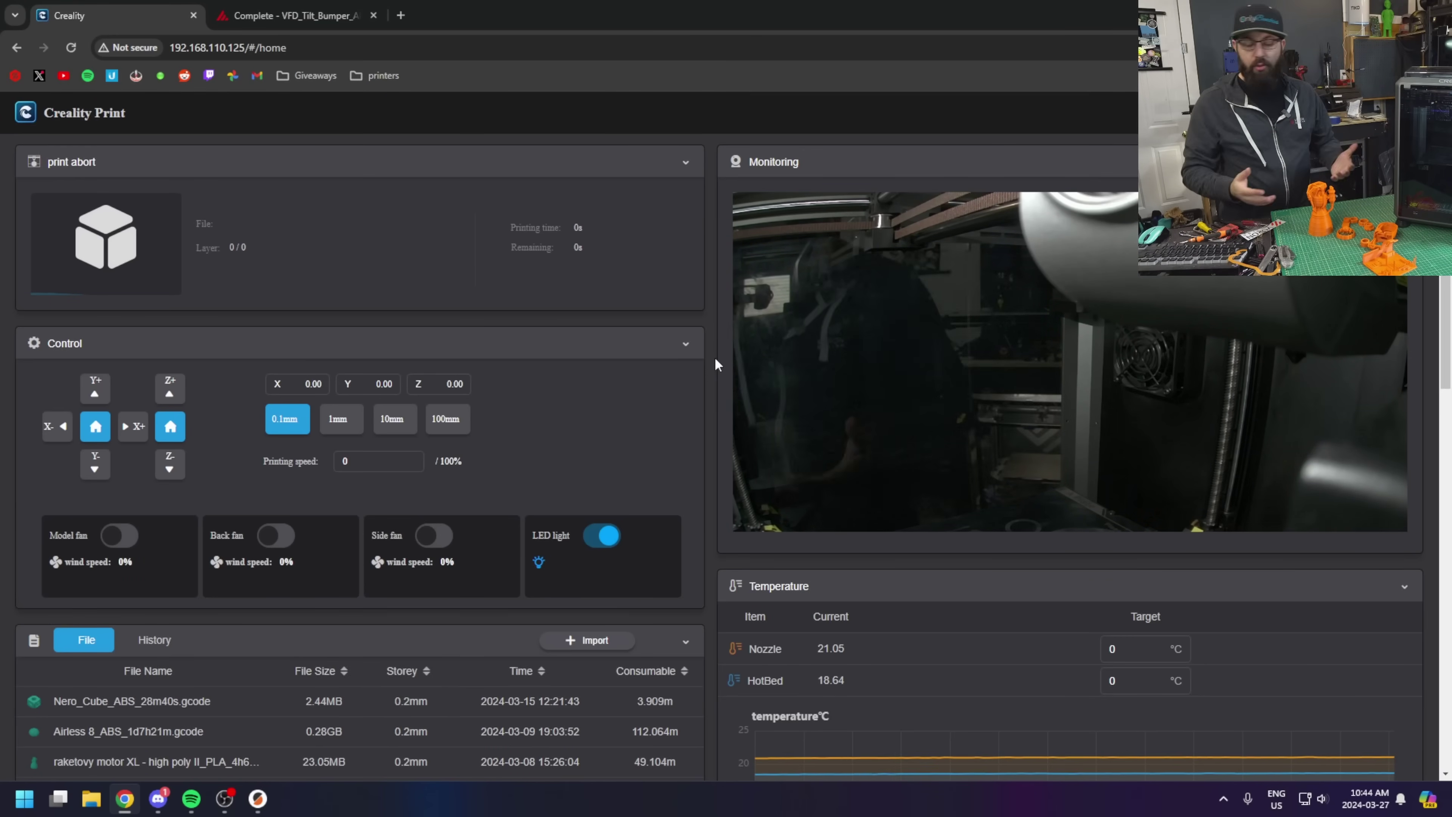
scroll(715, 356, "down", 15)
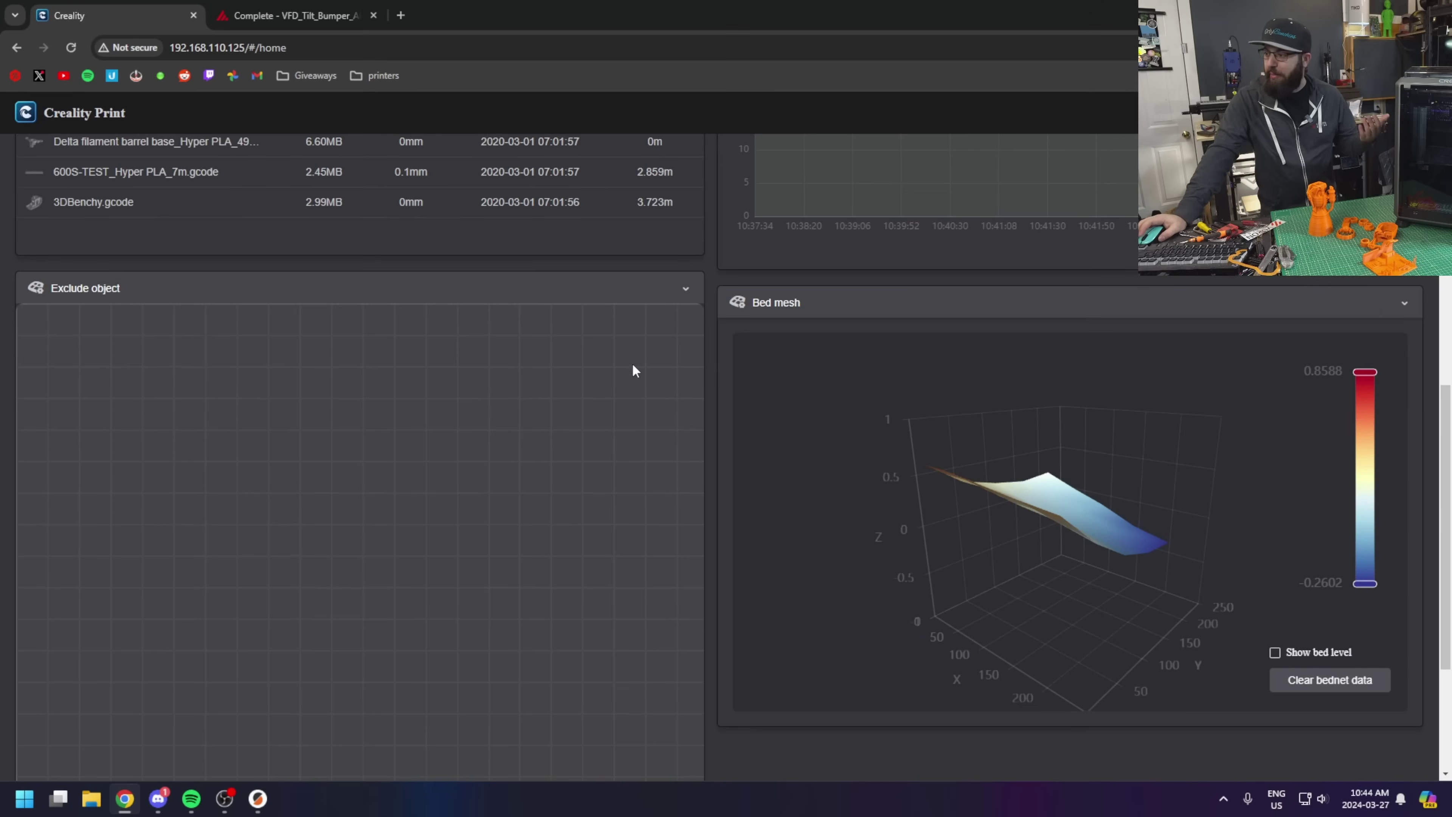
scroll(769, 556, "up", 10)
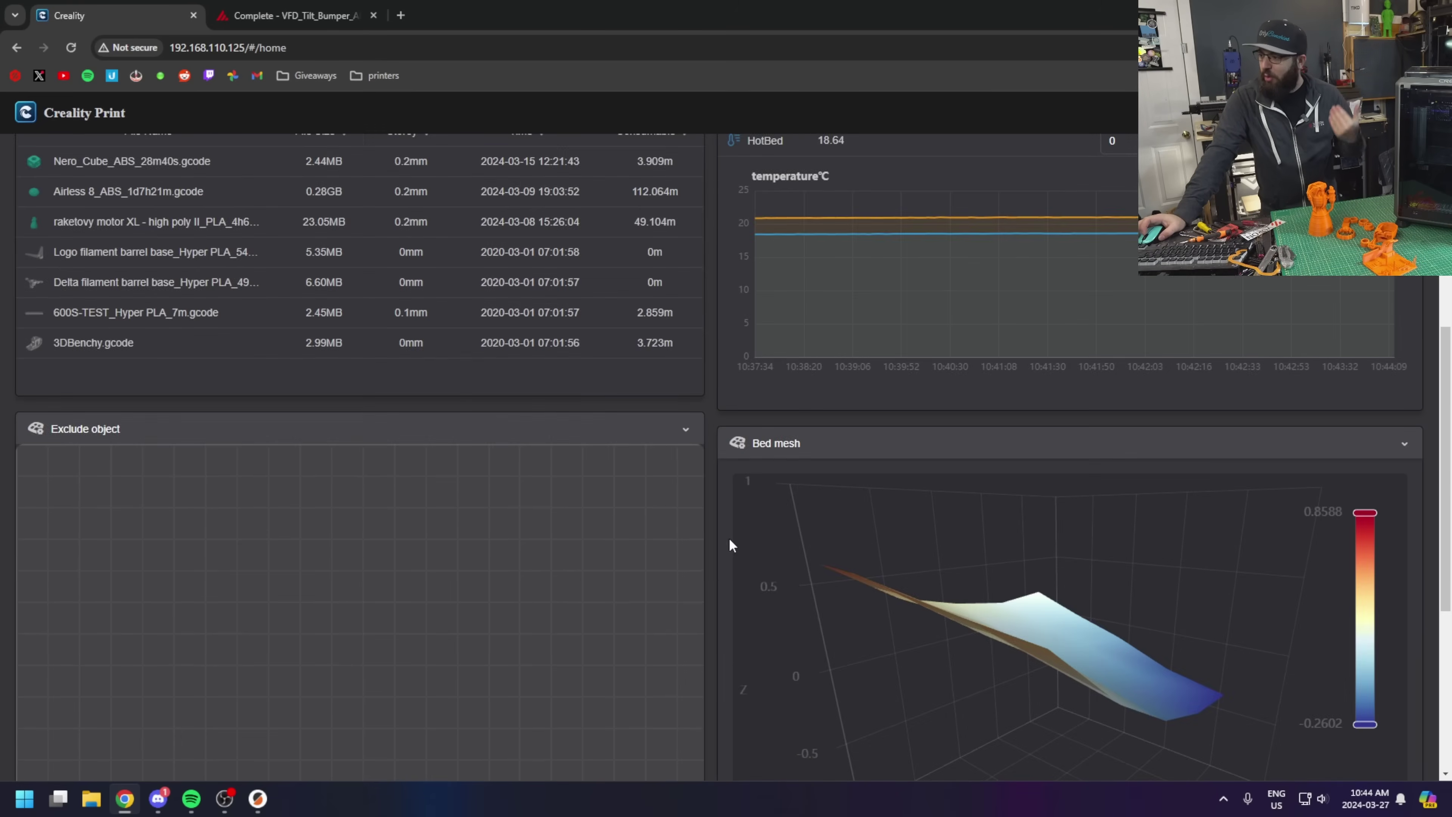
scroll(719, 524, "up", 4)
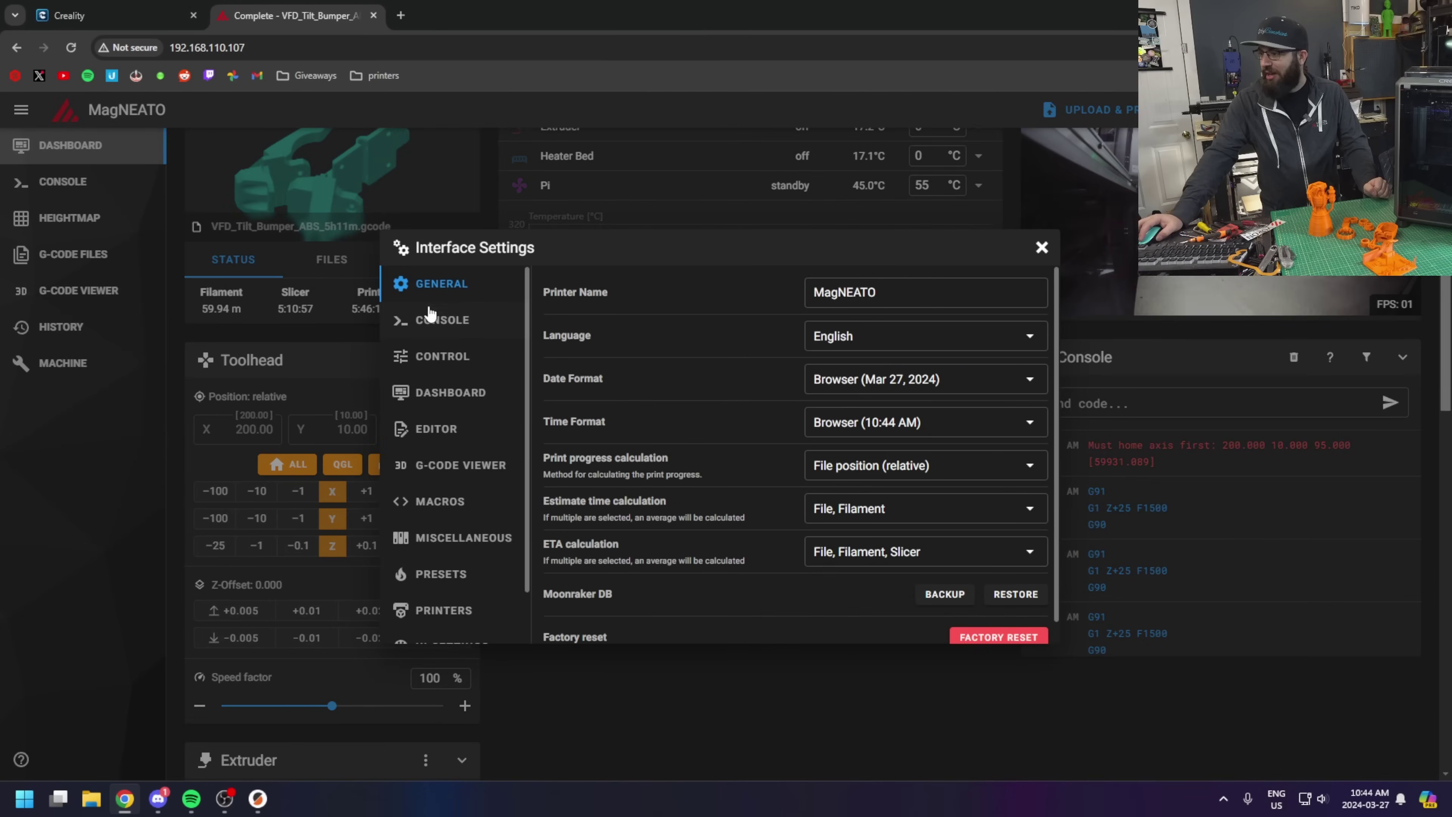
- Drag the Webcam widget to the top of widescreen column two, then go to the Machine page
left_click(448, 391)
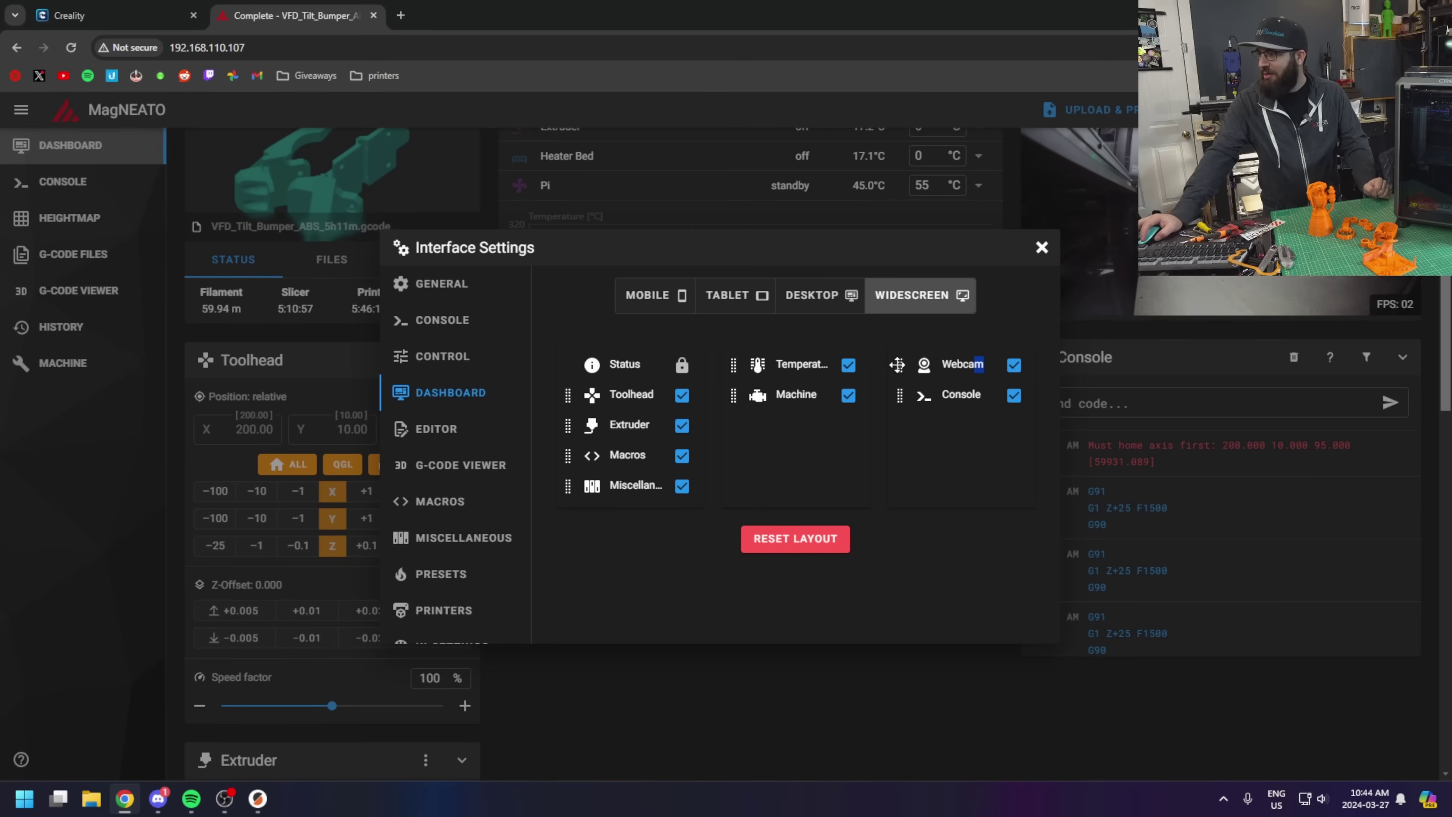
left_click_drag(890, 364, 748, 366)
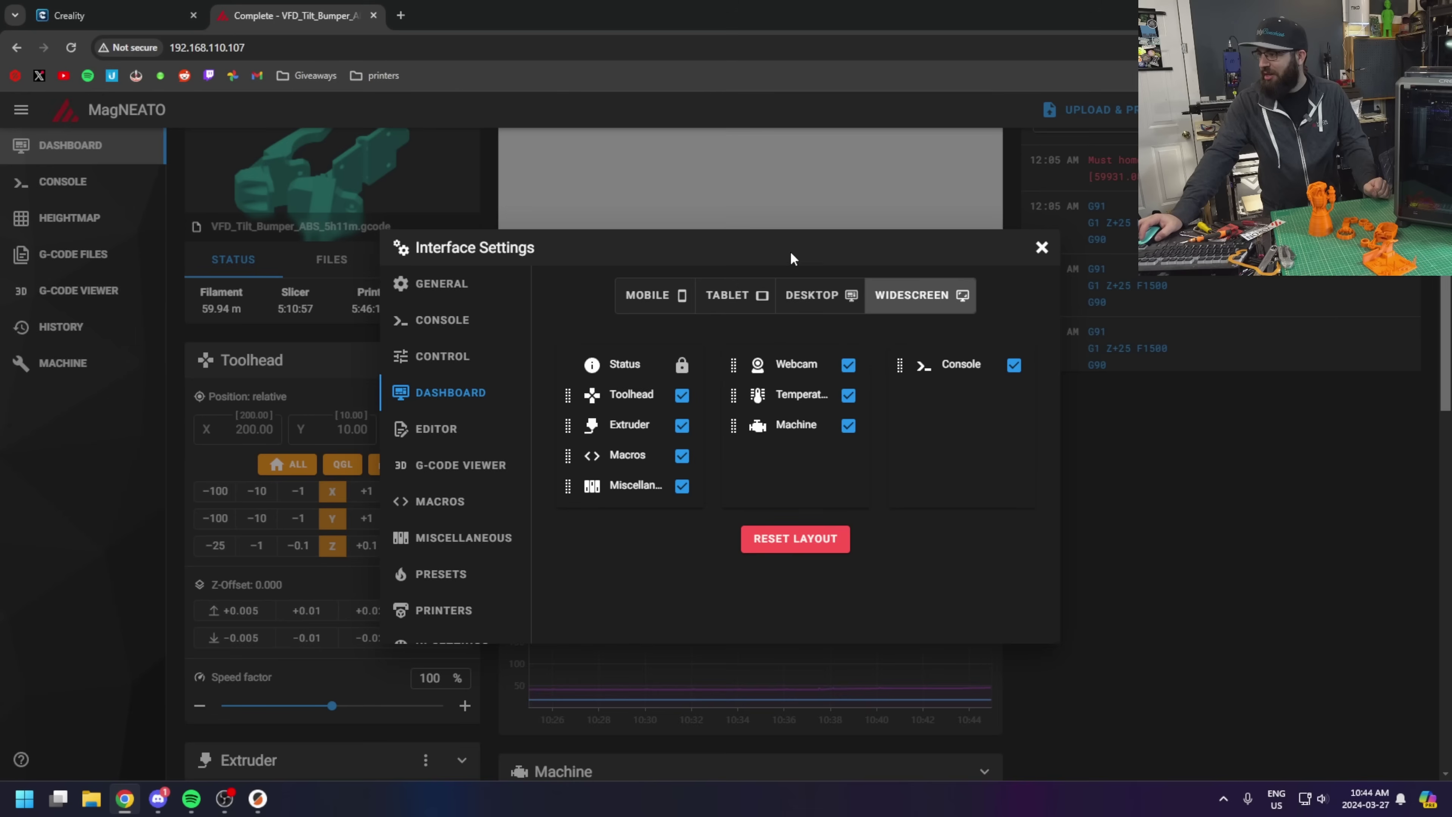
left_click(1051, 251)
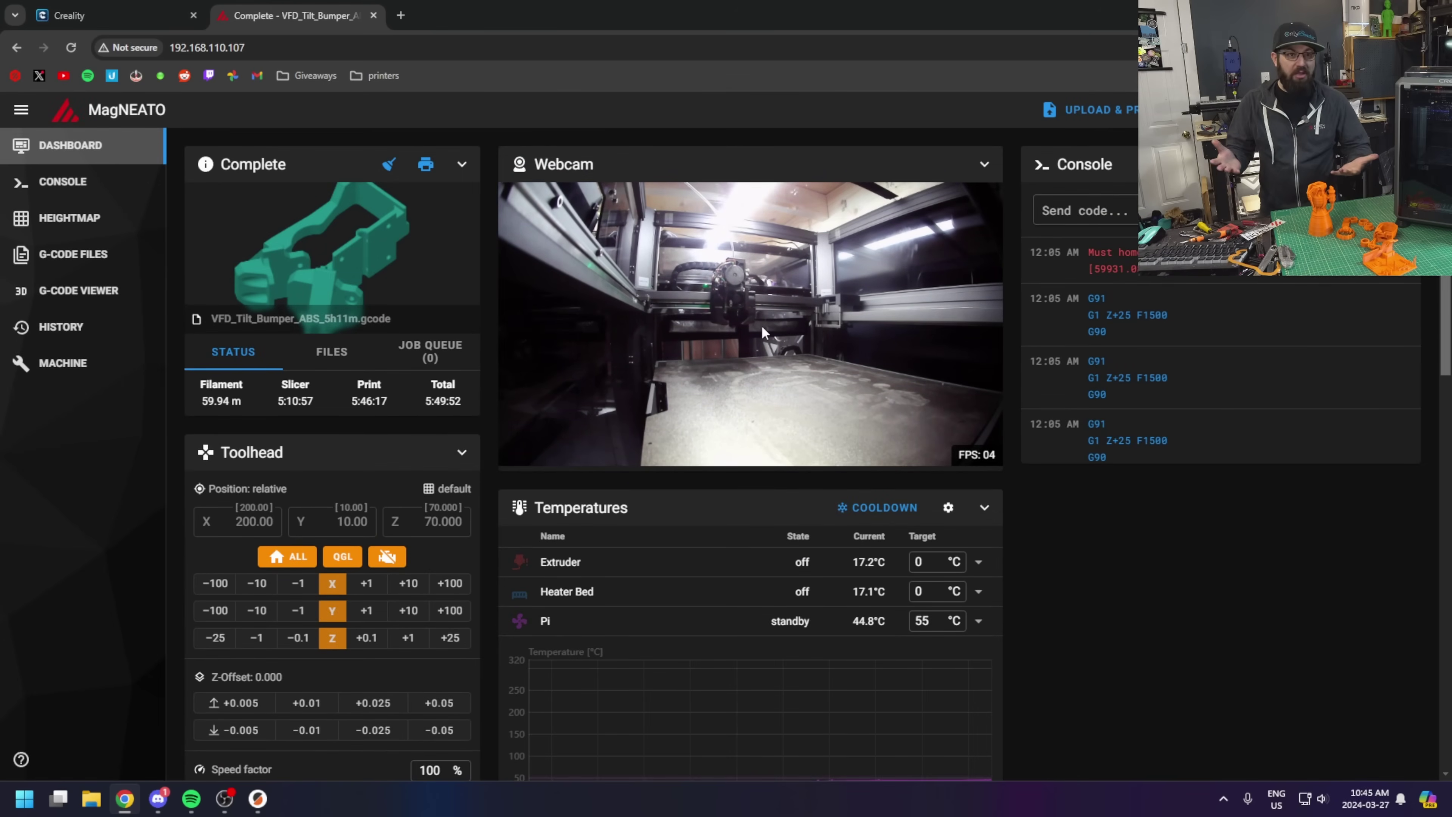
scroll(584, 398, "down", 4)
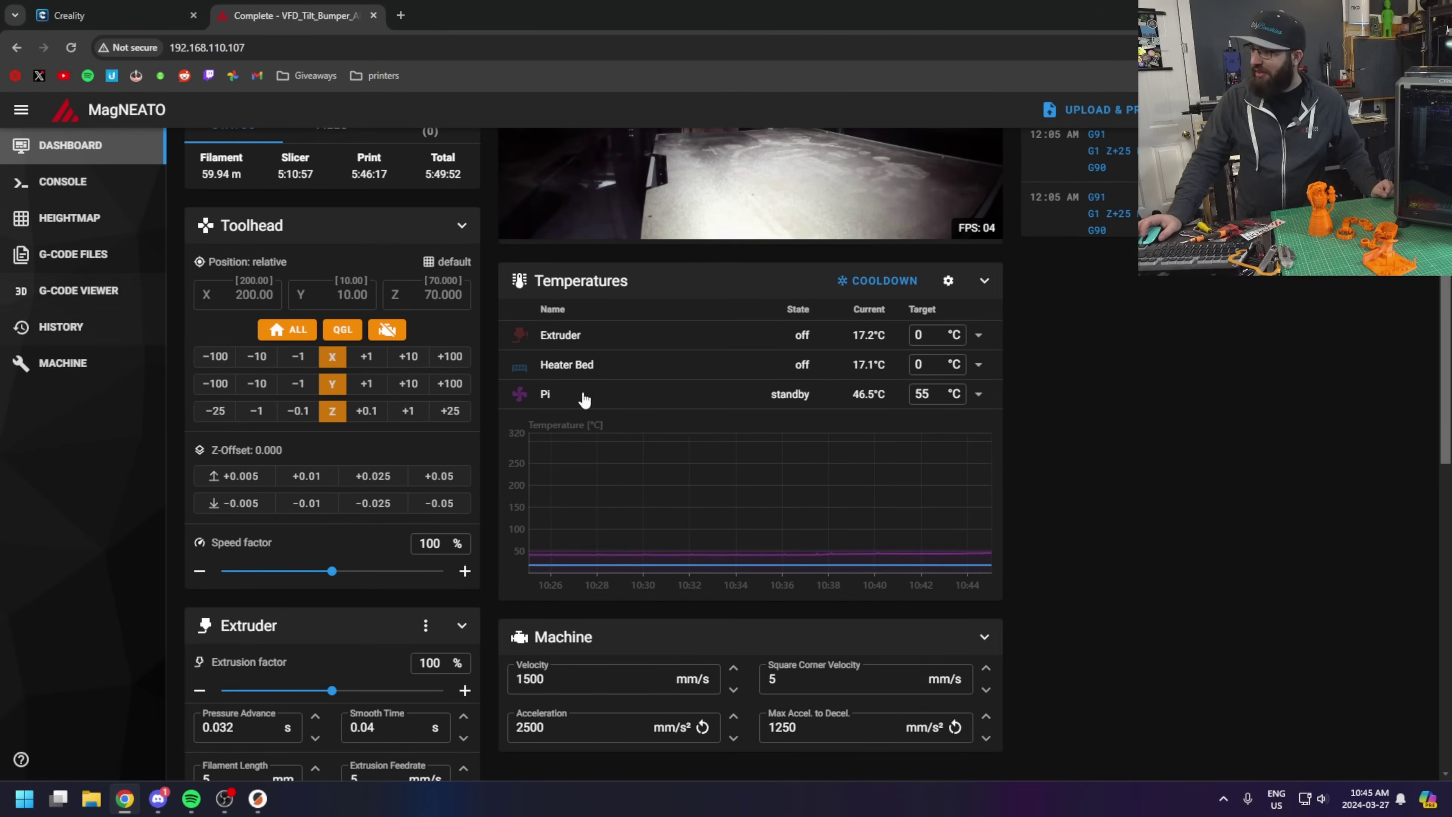
left_click(118, 370)
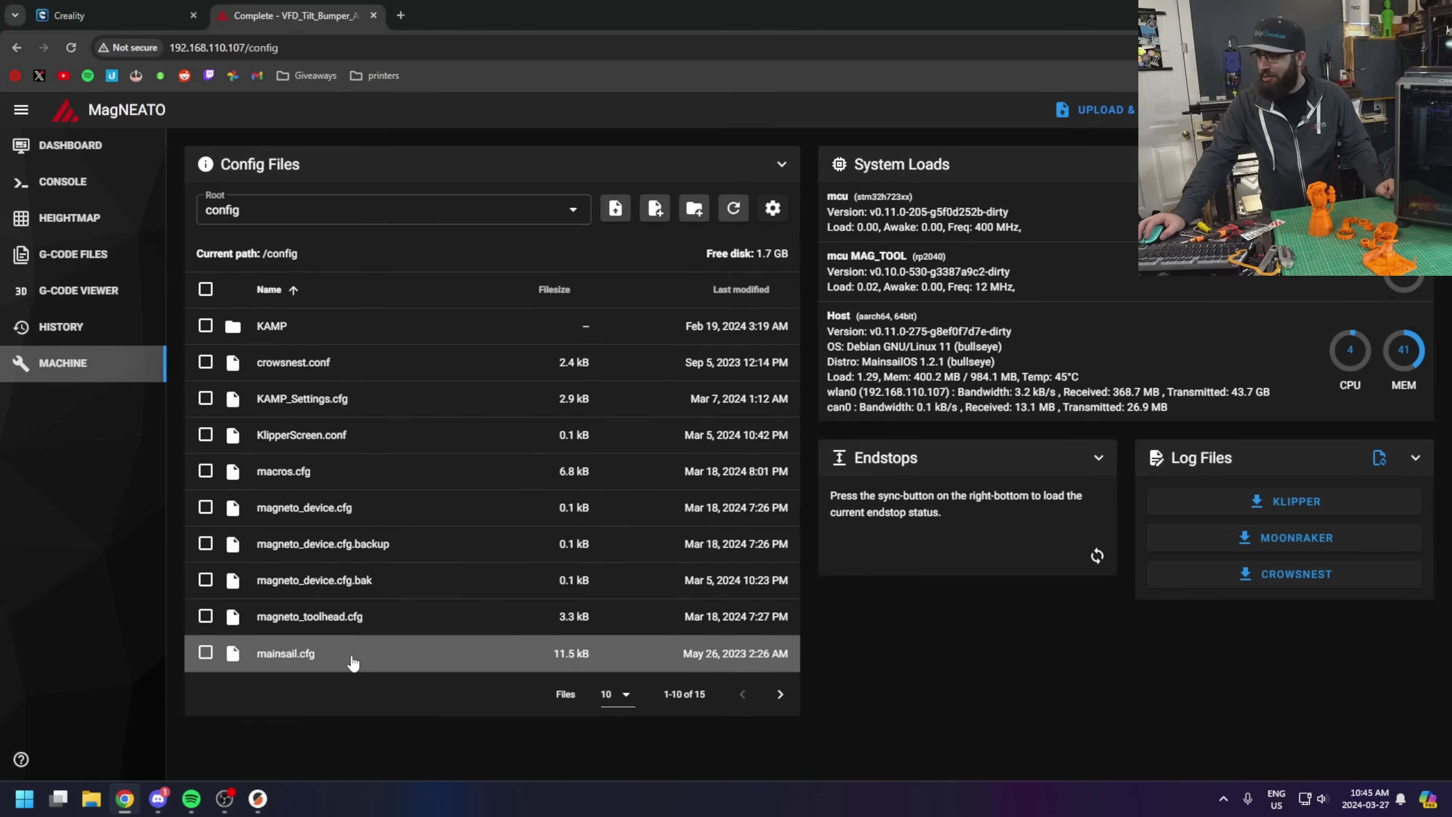
- Page forward in Config Files and browse printer.cfg in the editor, then close it
left_click(780, 694)
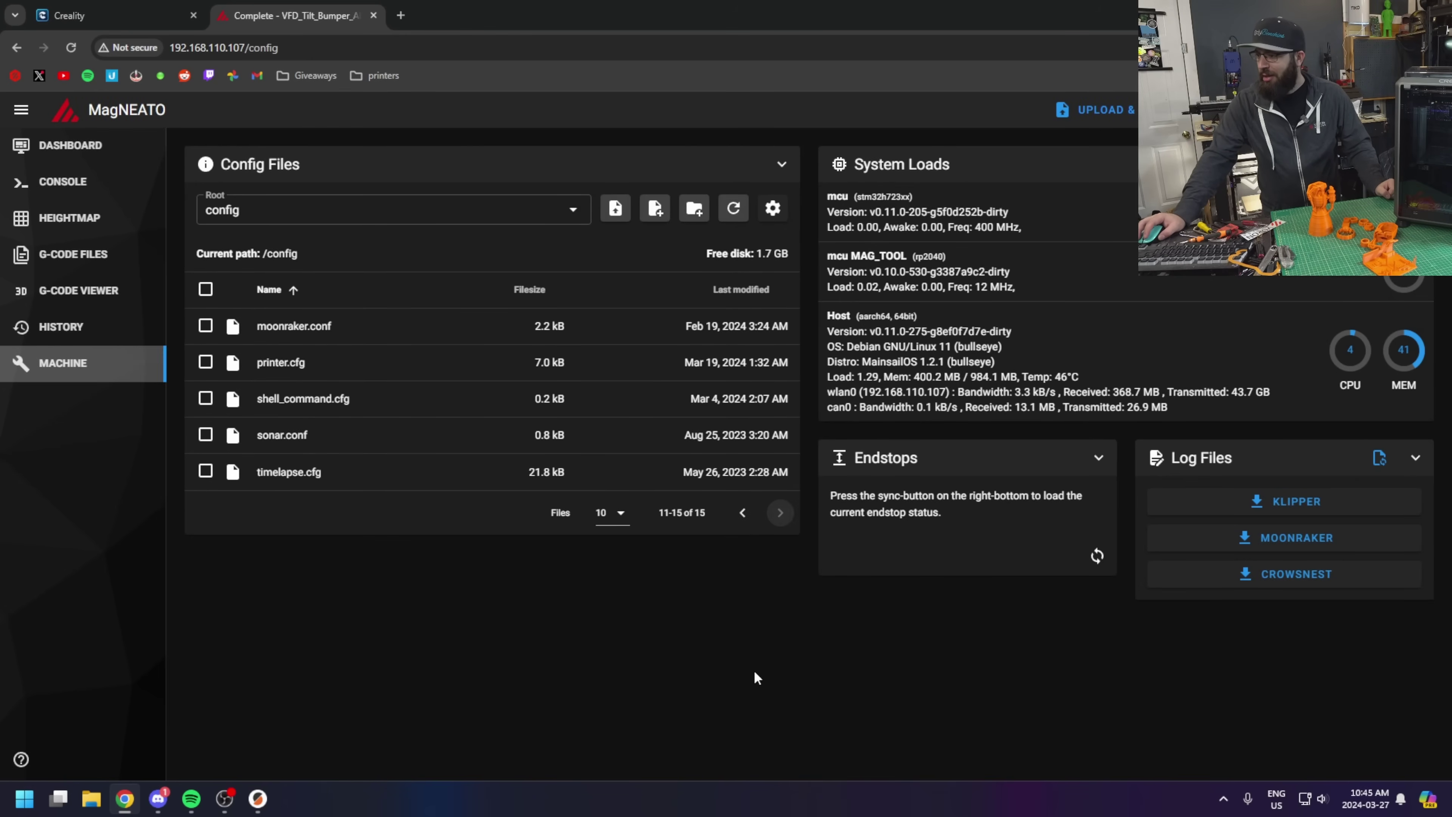
left_click(367, 362)
scroll(401, 429, "down", 18)
scroll(412, 445, "down", 13)
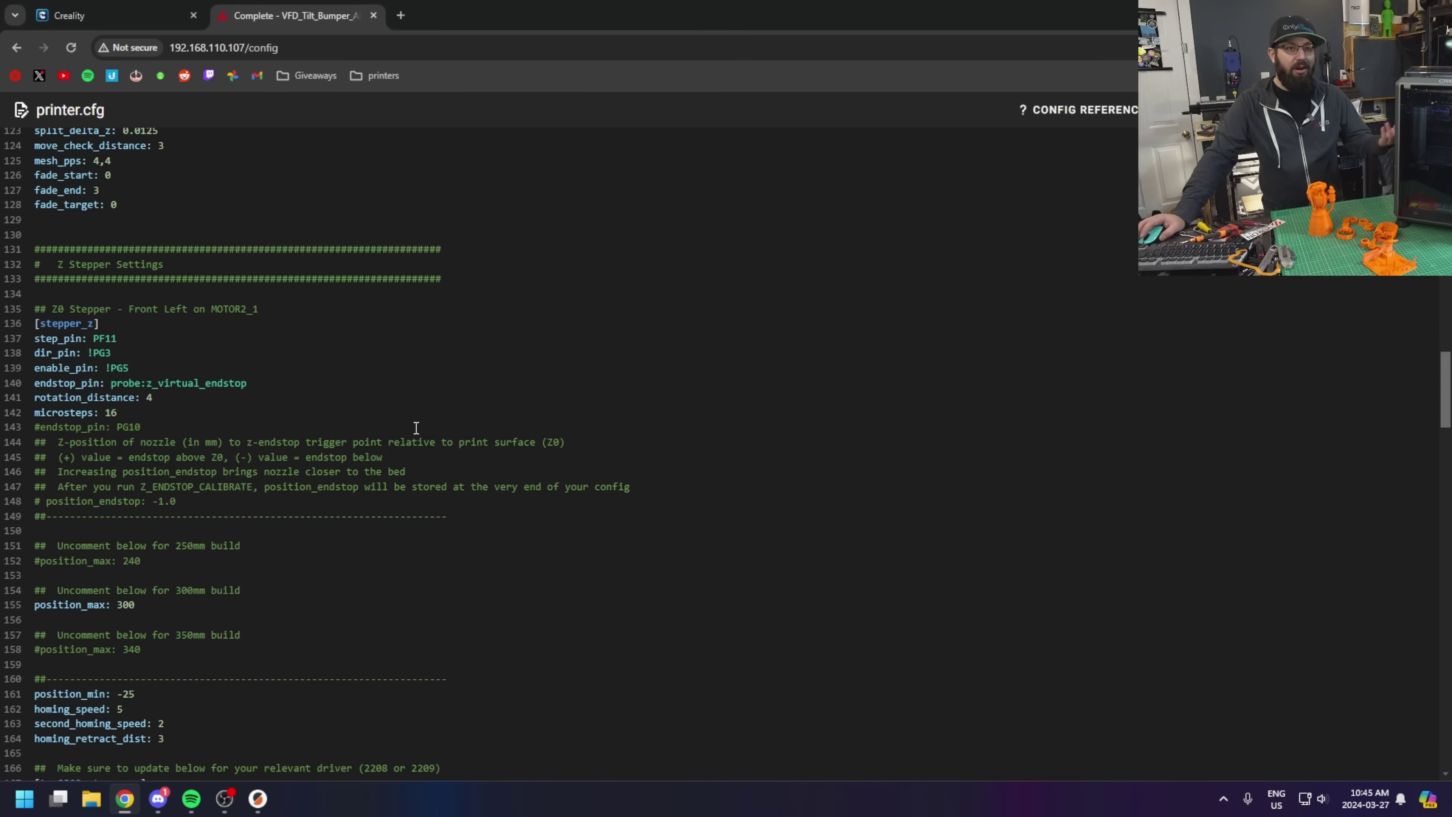
scroll(235, 330, "up", 12)
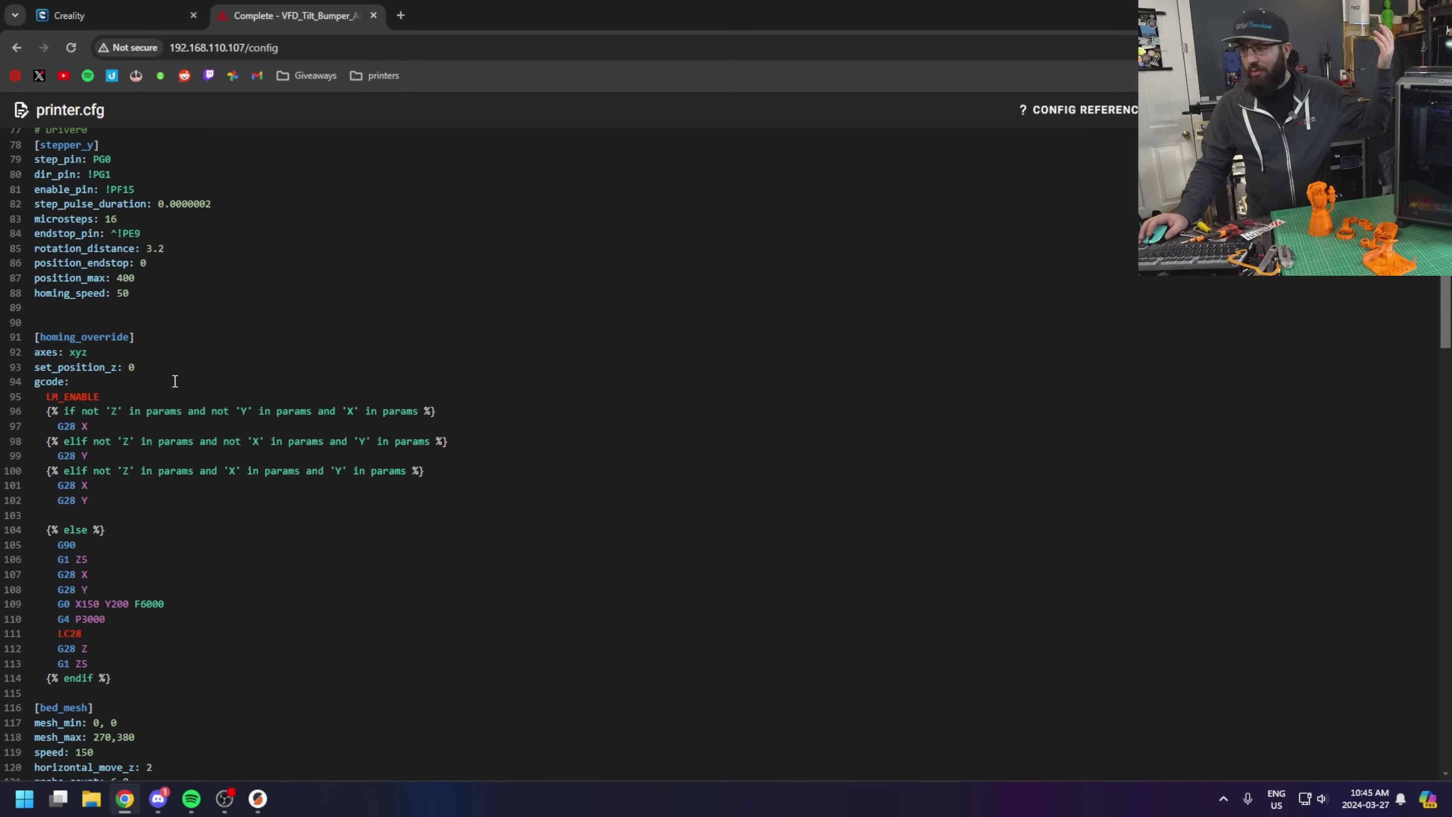
scroll(175, 381, "up", 4)
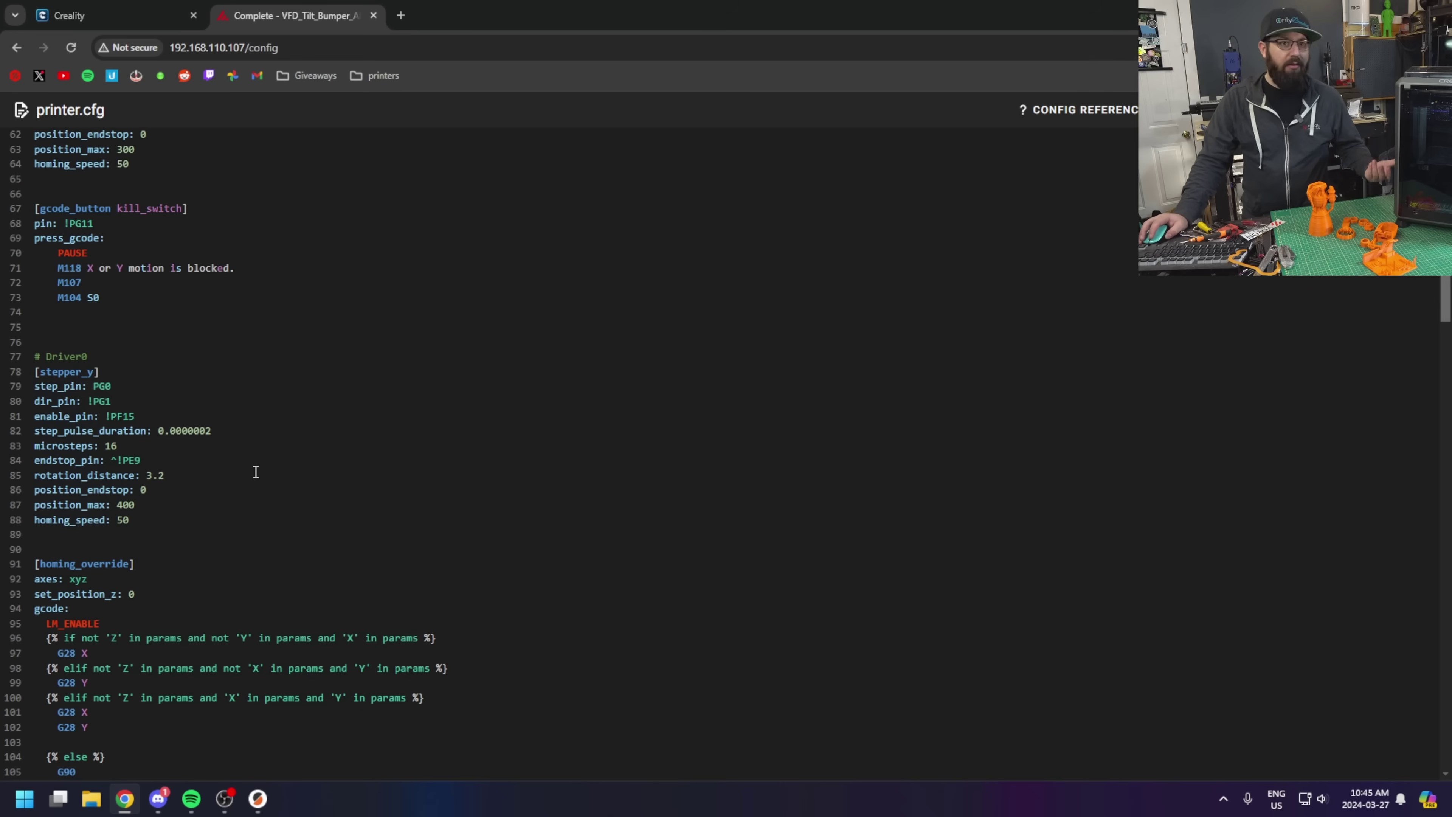
key("Escape")
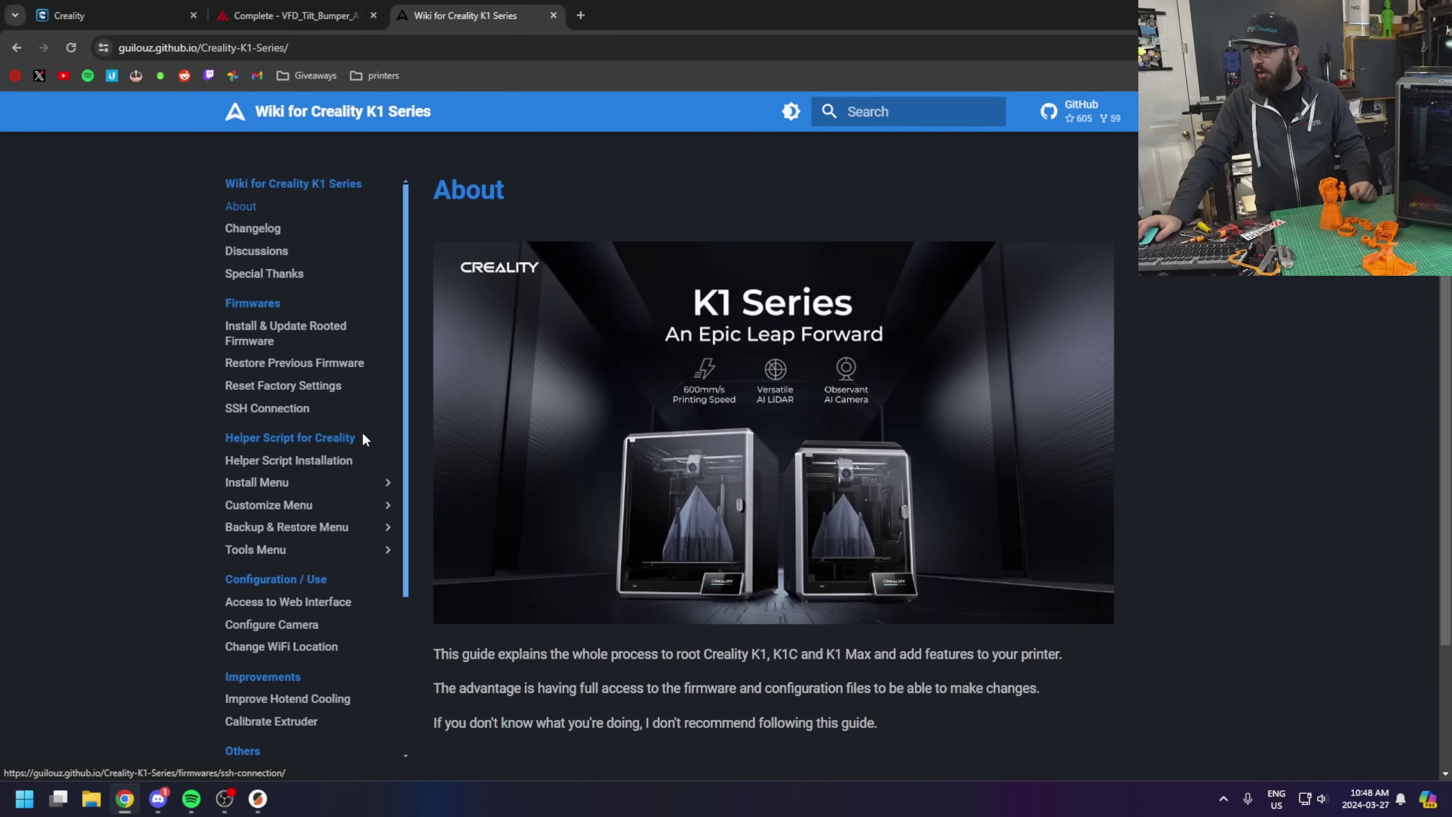
- Open the Helper Script Installation page and highlight its firmware version requirements warning
scroll(343, 447, "down", 3)
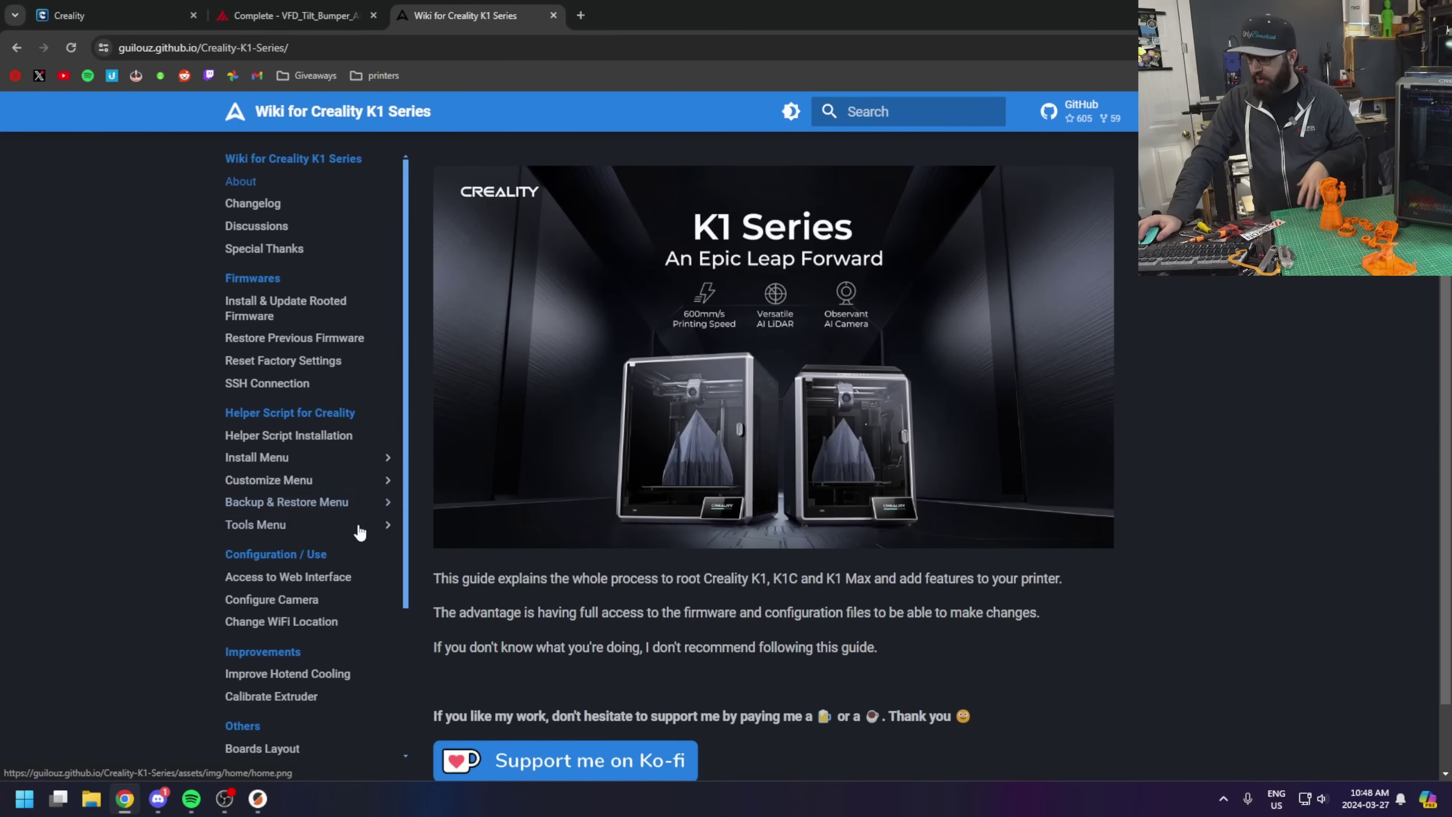
scroll(630, 526, "up", 3)
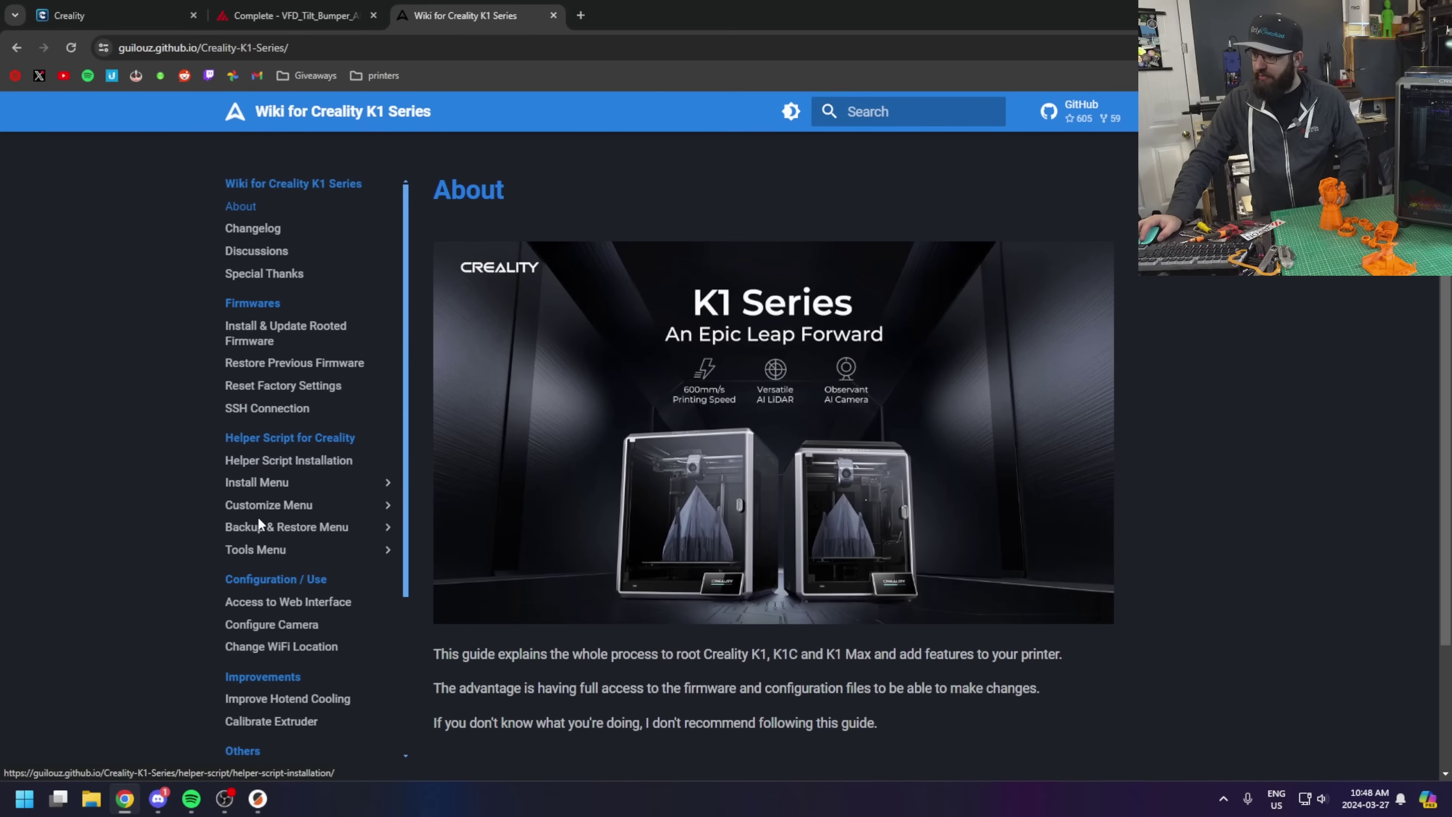
left_click(280, 462)
scroll(727, 509, "down", 5)
scroll(712, 508, "up", 5)
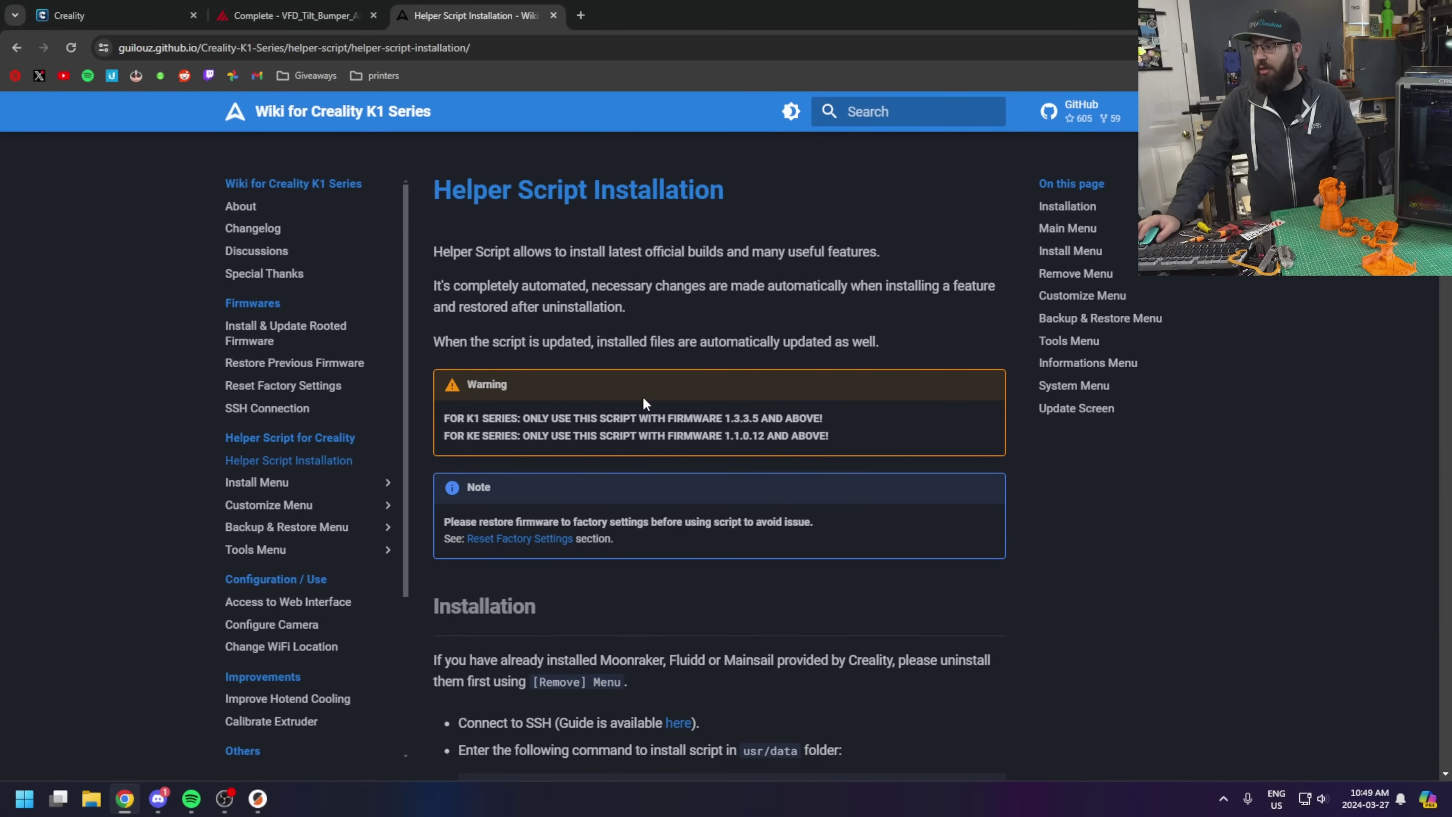
left_click_drag(600, 419, 861, 446)
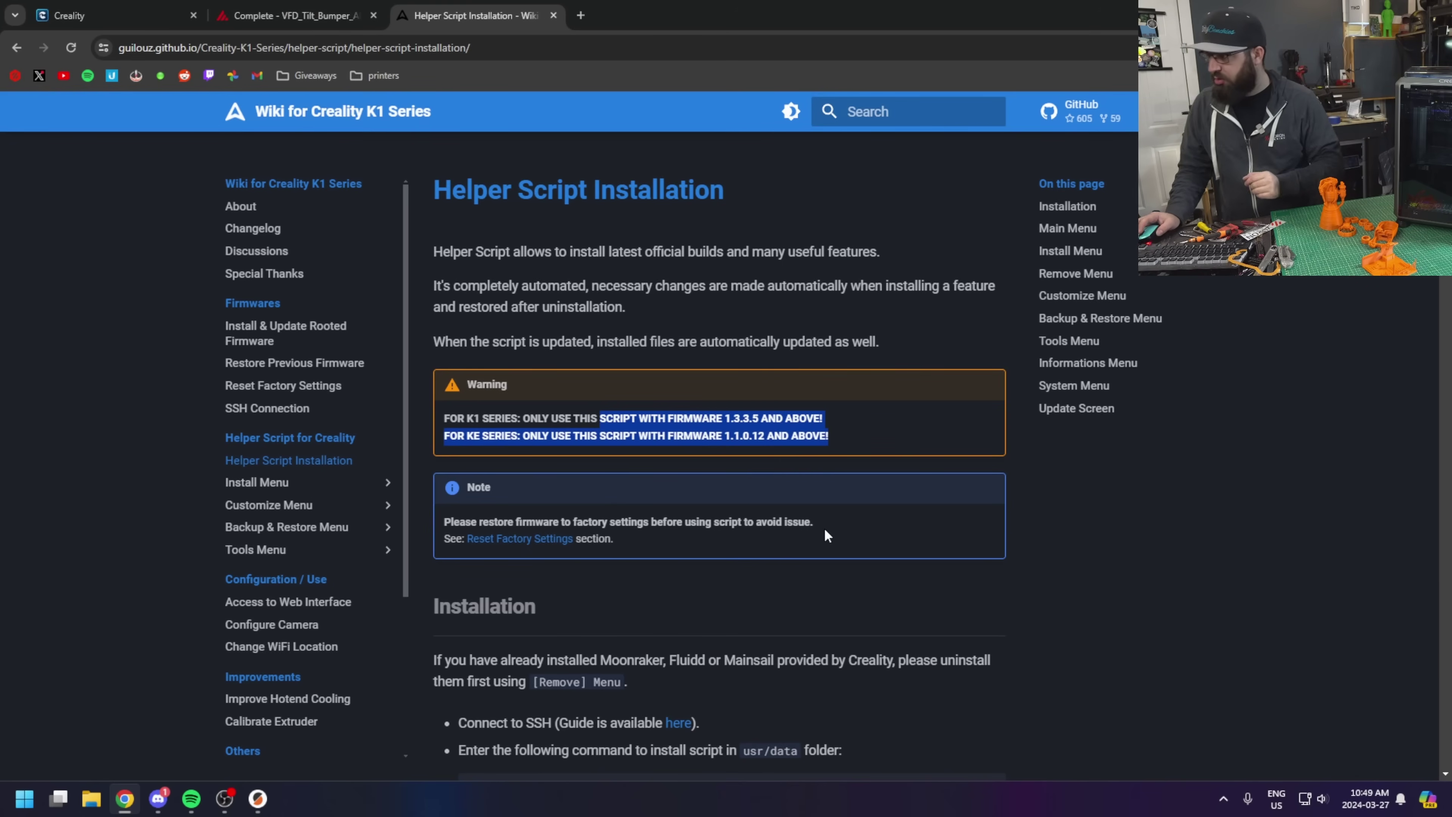
scroll(826, 535, "down", 6)
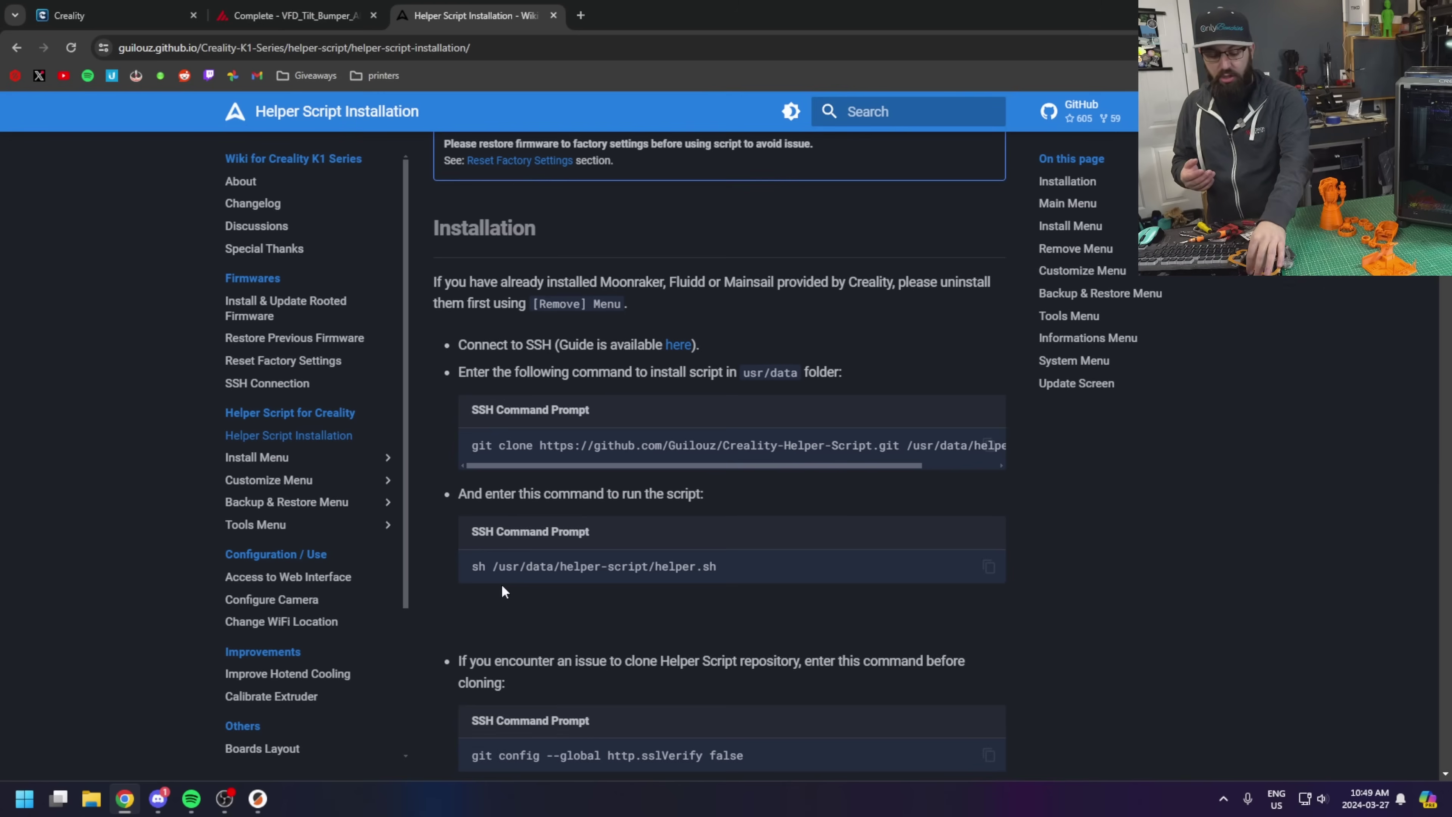
- Launch Command Prompt from the Start search with cmd
key("super")
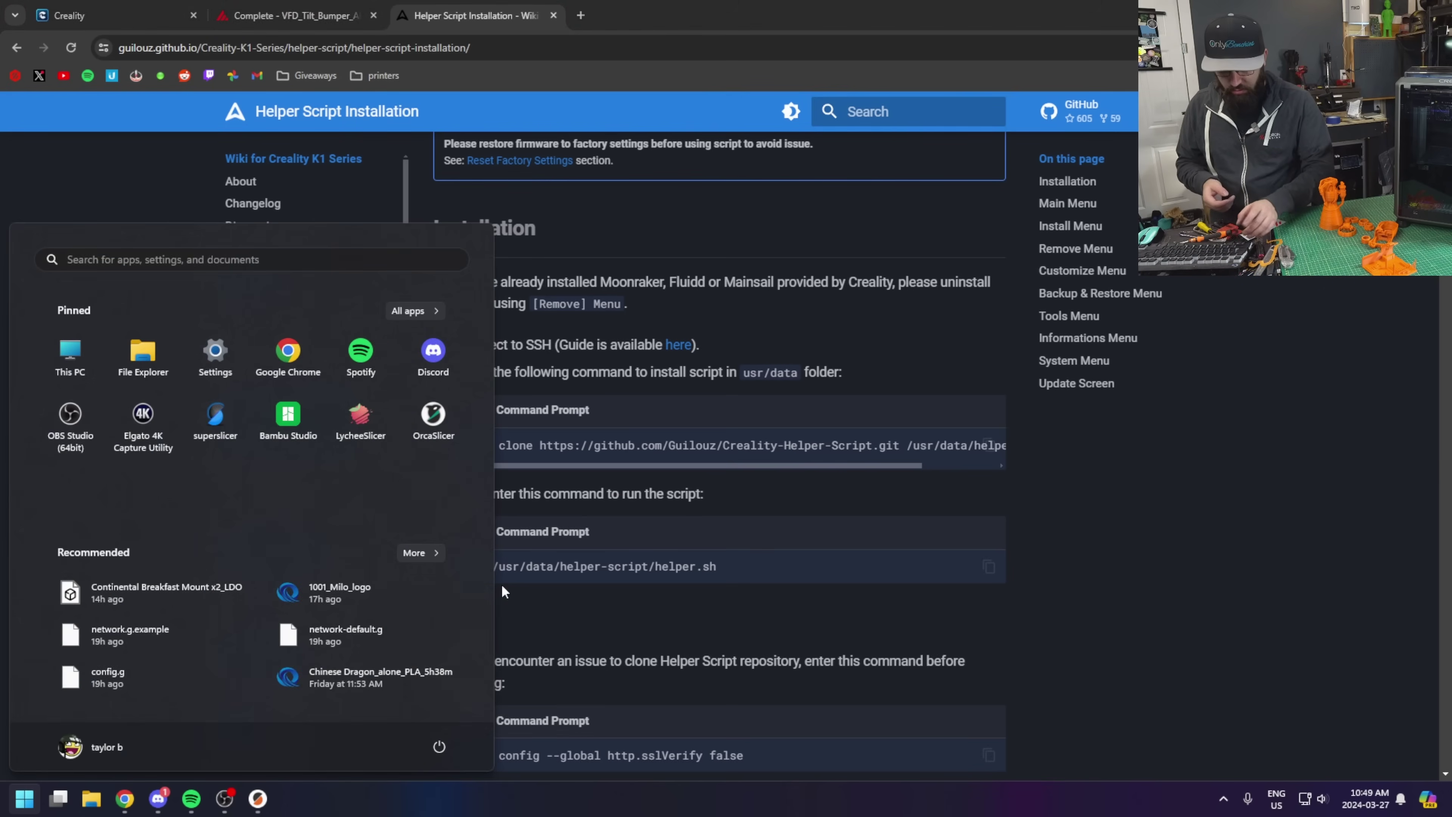
type("cmd")
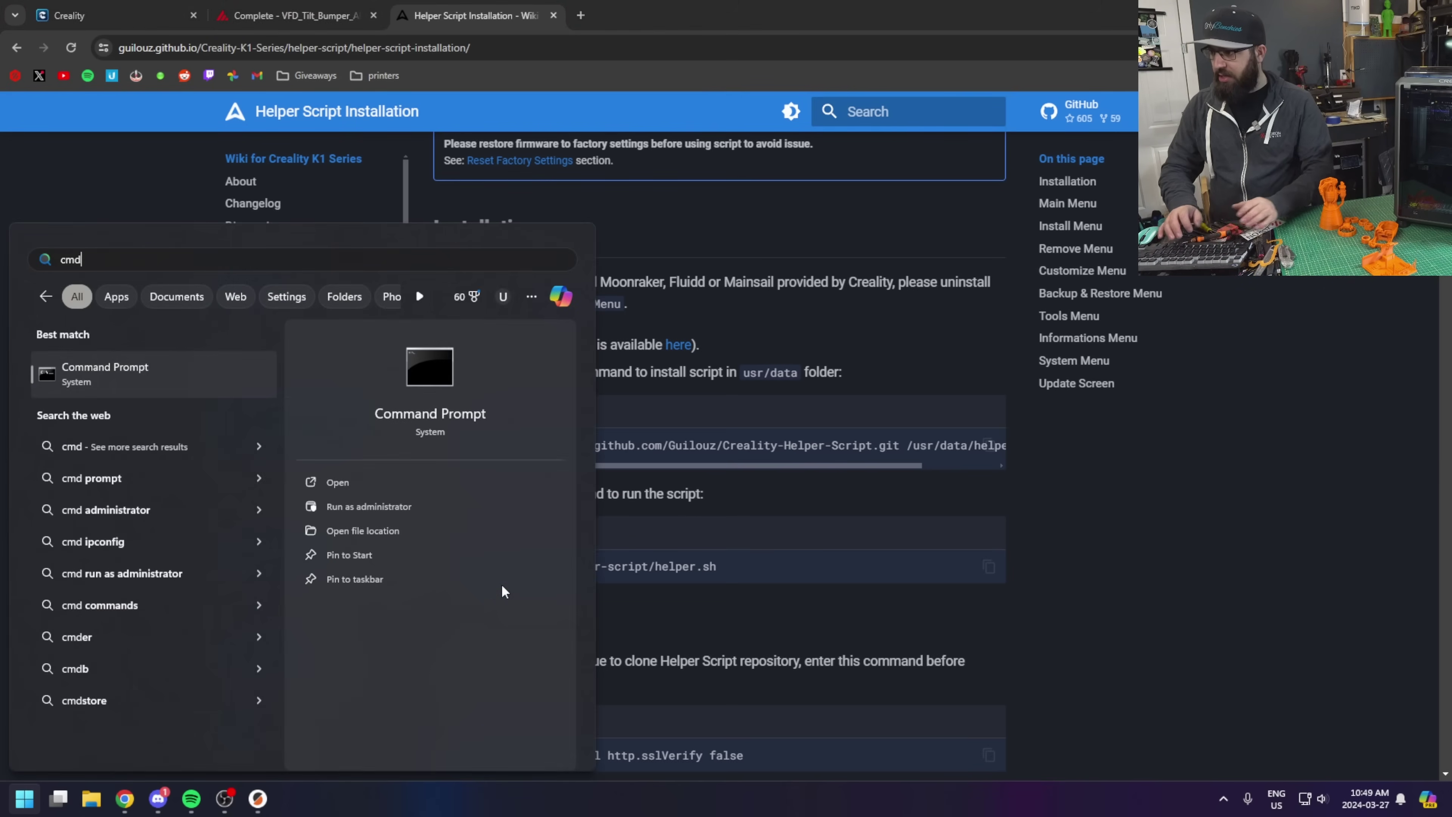
key("Return")
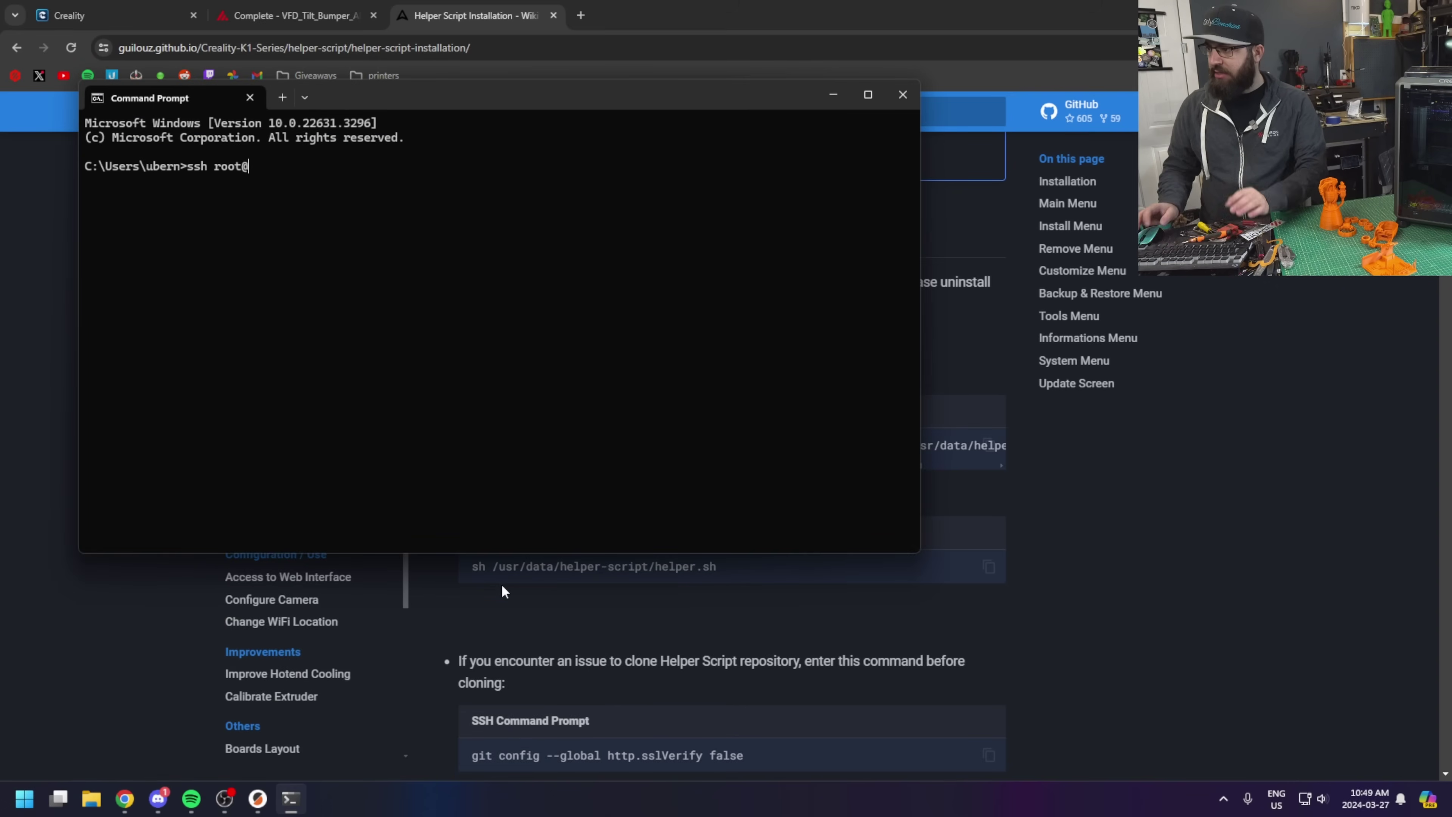
left_click(131, 16)
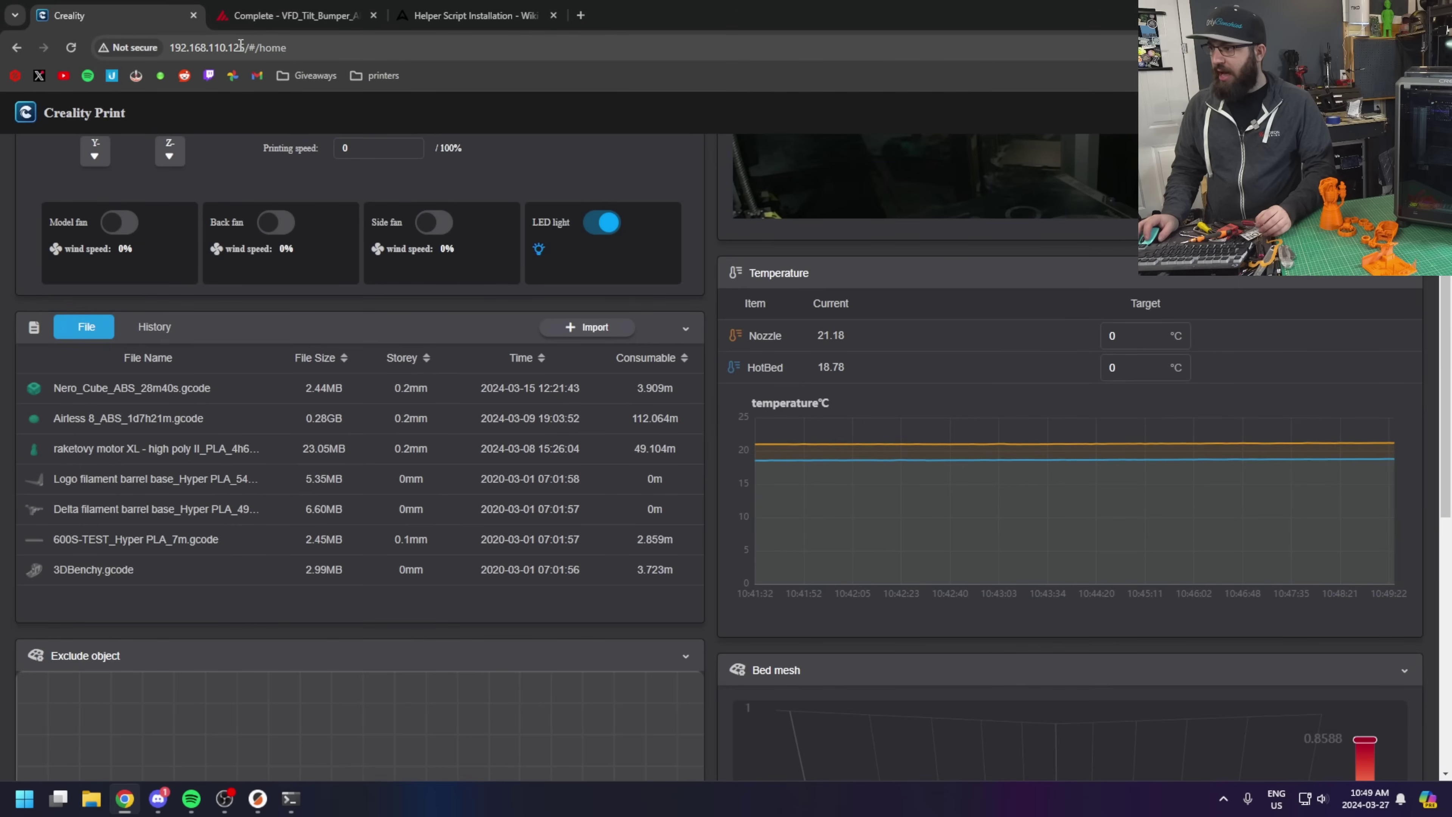
left_click_drag(245, 46, 167, 46)
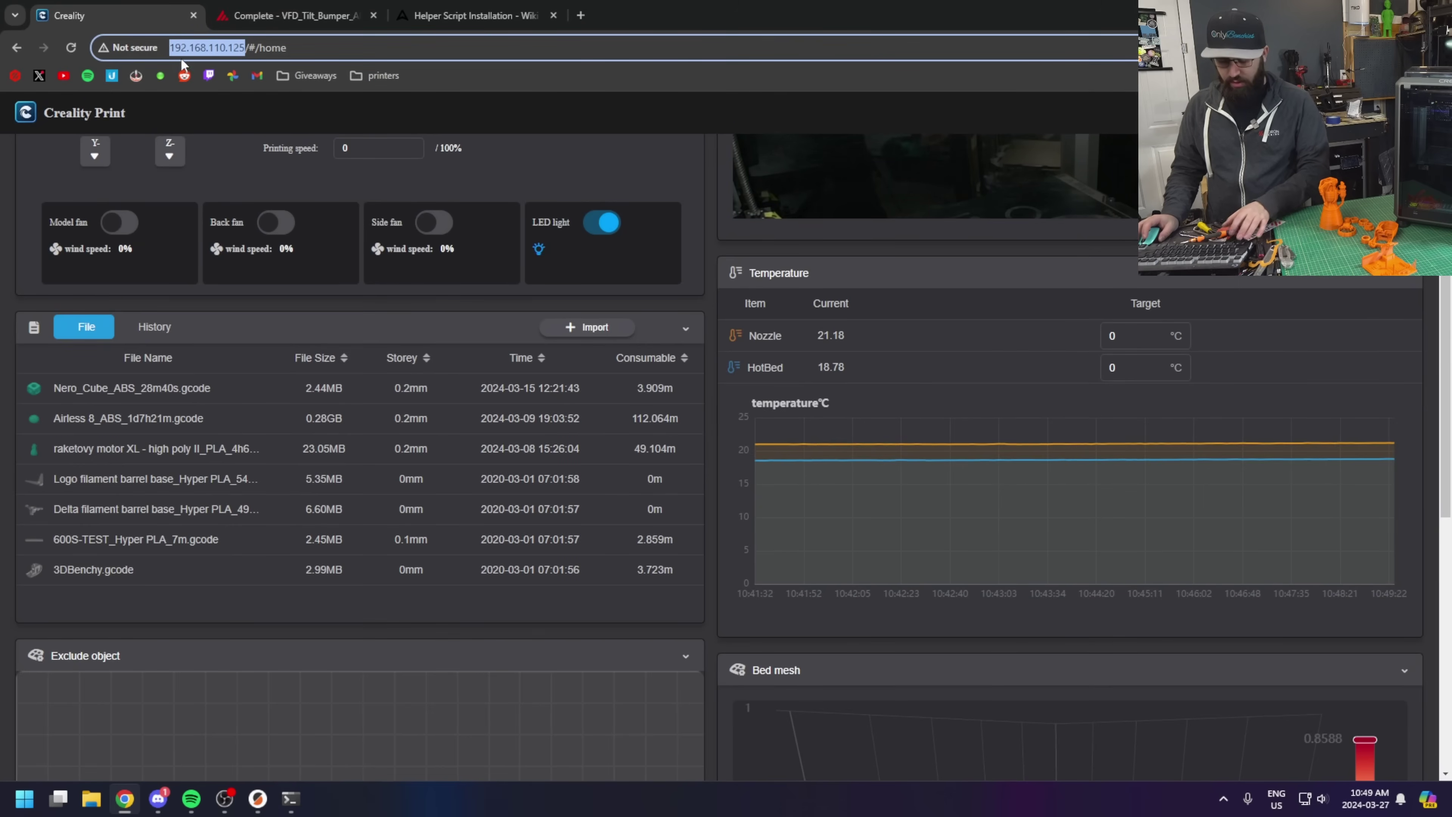
key("ctrl+c")
left_click(291, 798)
right_click(282, 166)
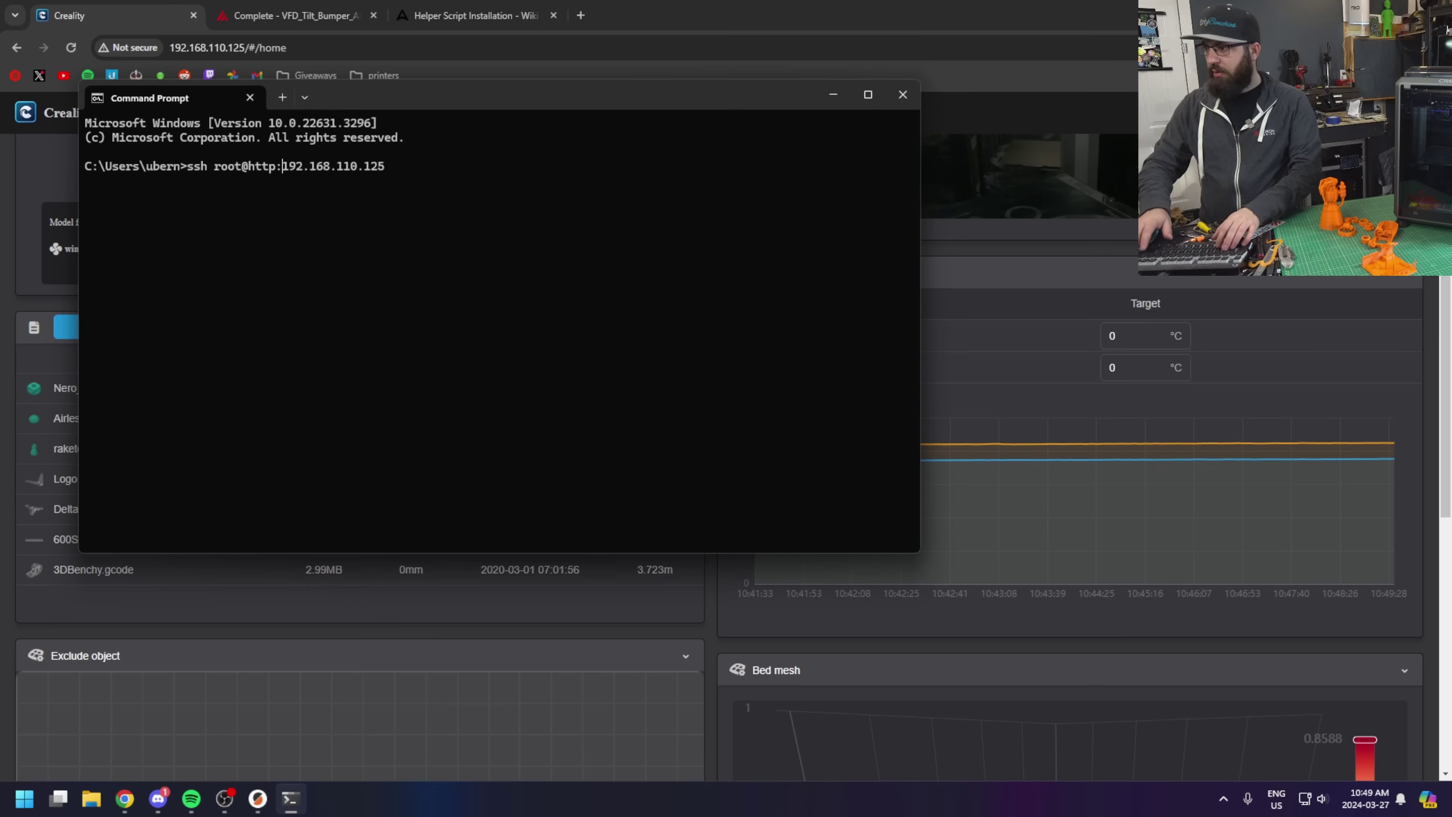
key("BackSpace")
key("BackSpace")
key("BackSpace")
key("BackSpace")
key("BackSpace")
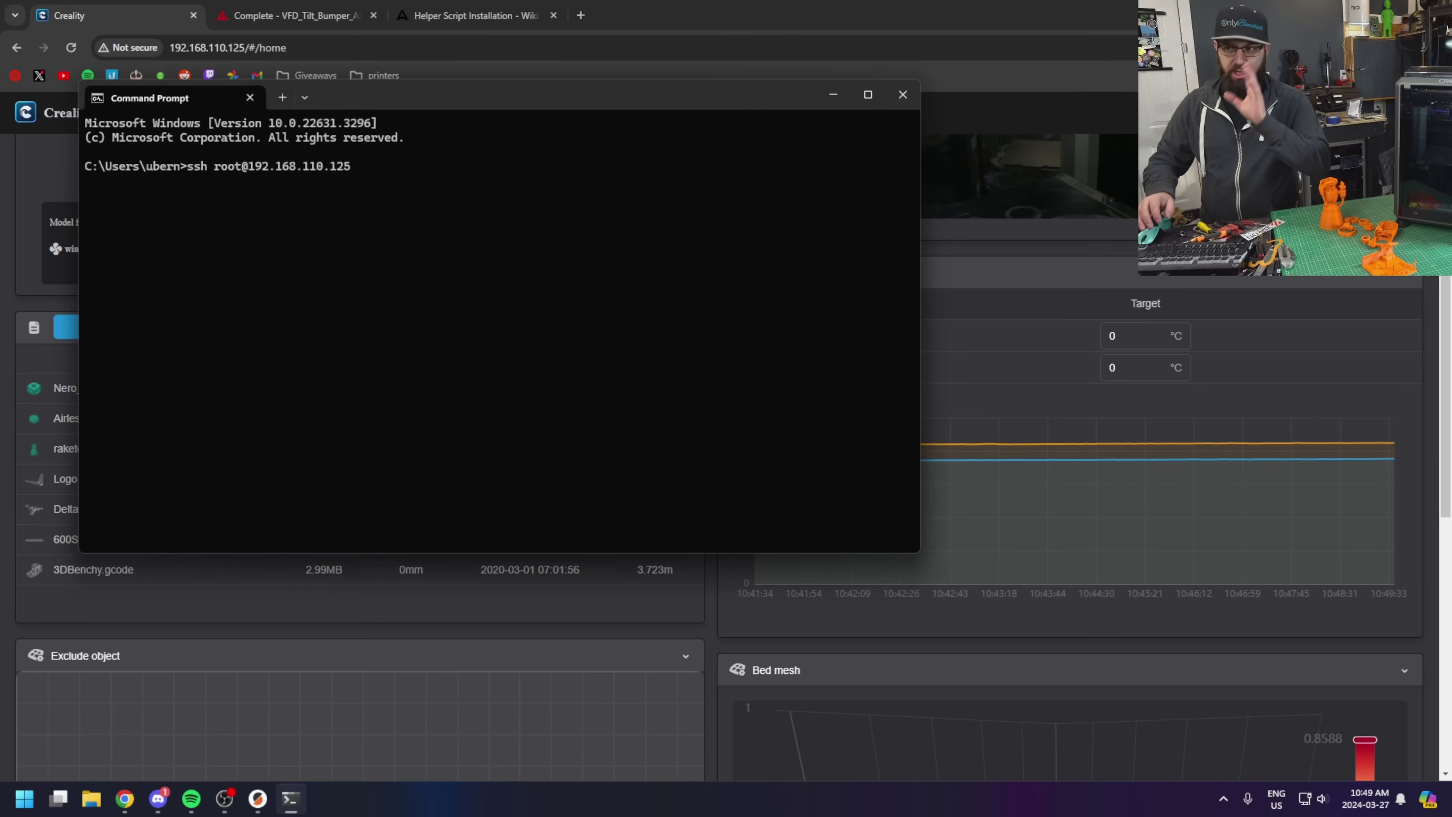
key("Return")
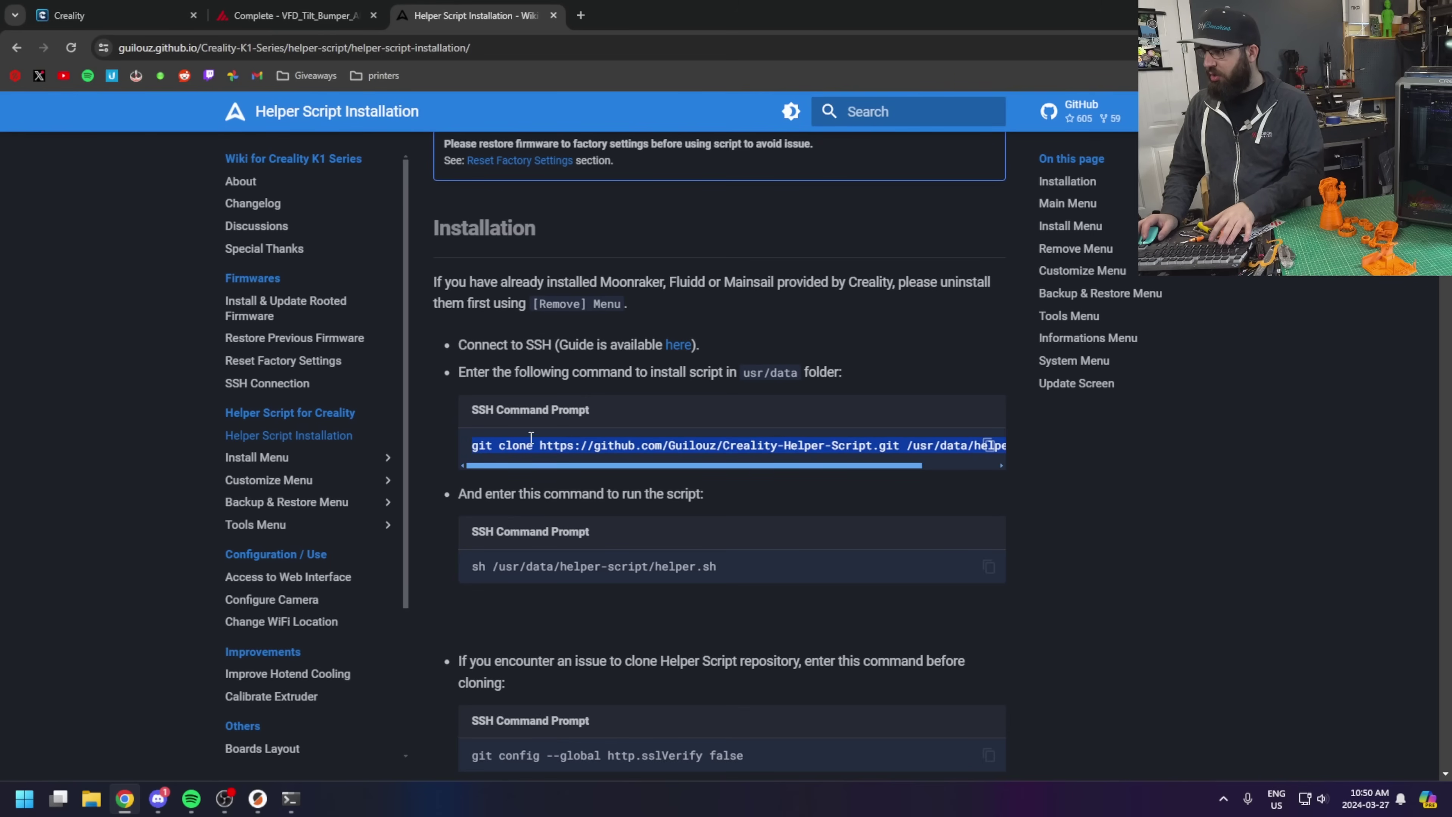
- Paste and run the wiki's git clone command in the SSH terminal
left_click(291, 799)
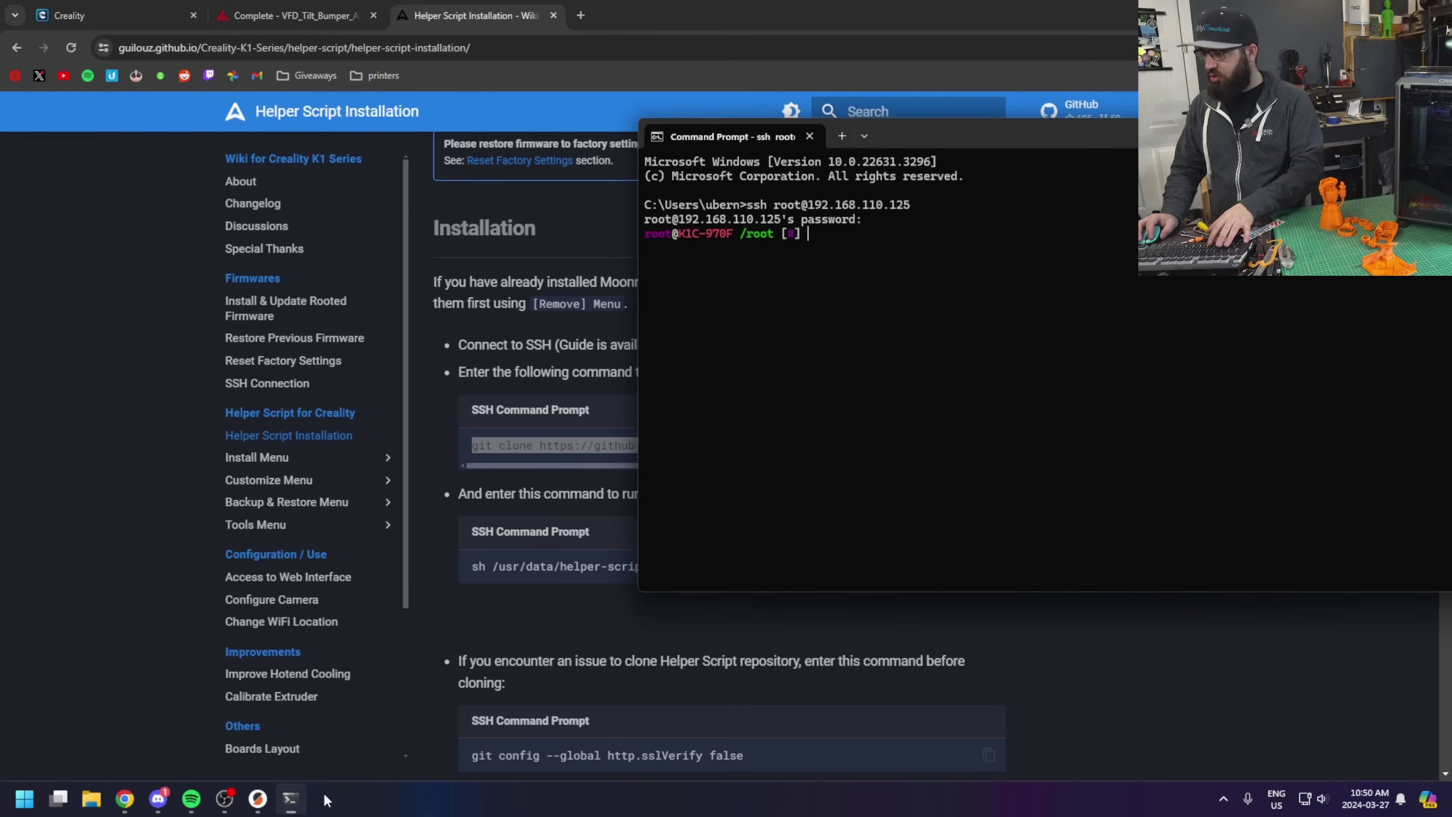
key("ctrl+v")
key("Return")
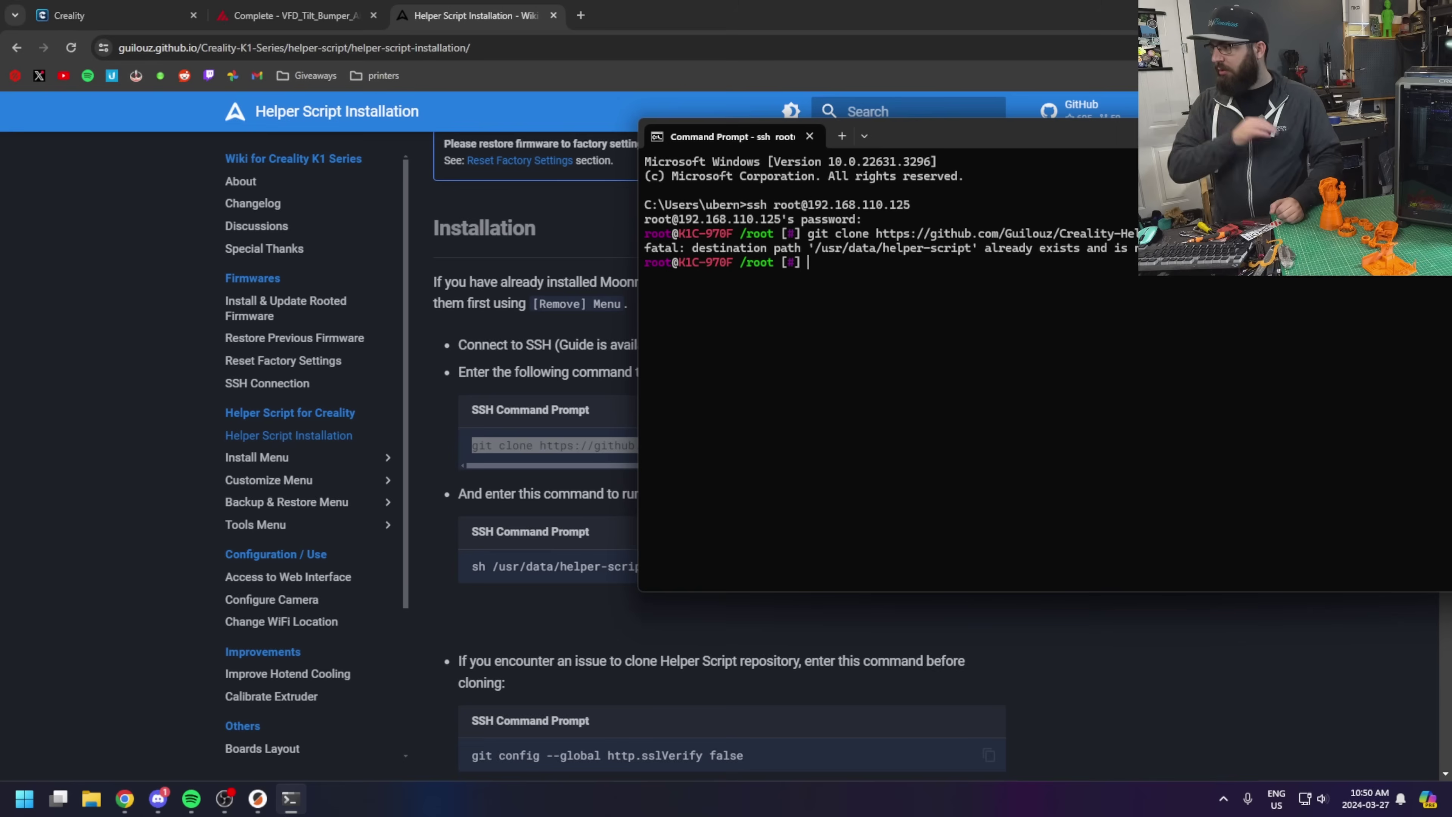
- Copy the sh /usr/data/helper-script/helper.sh command from the wiki page
left_click_drag(1083, 121, 968, 223)
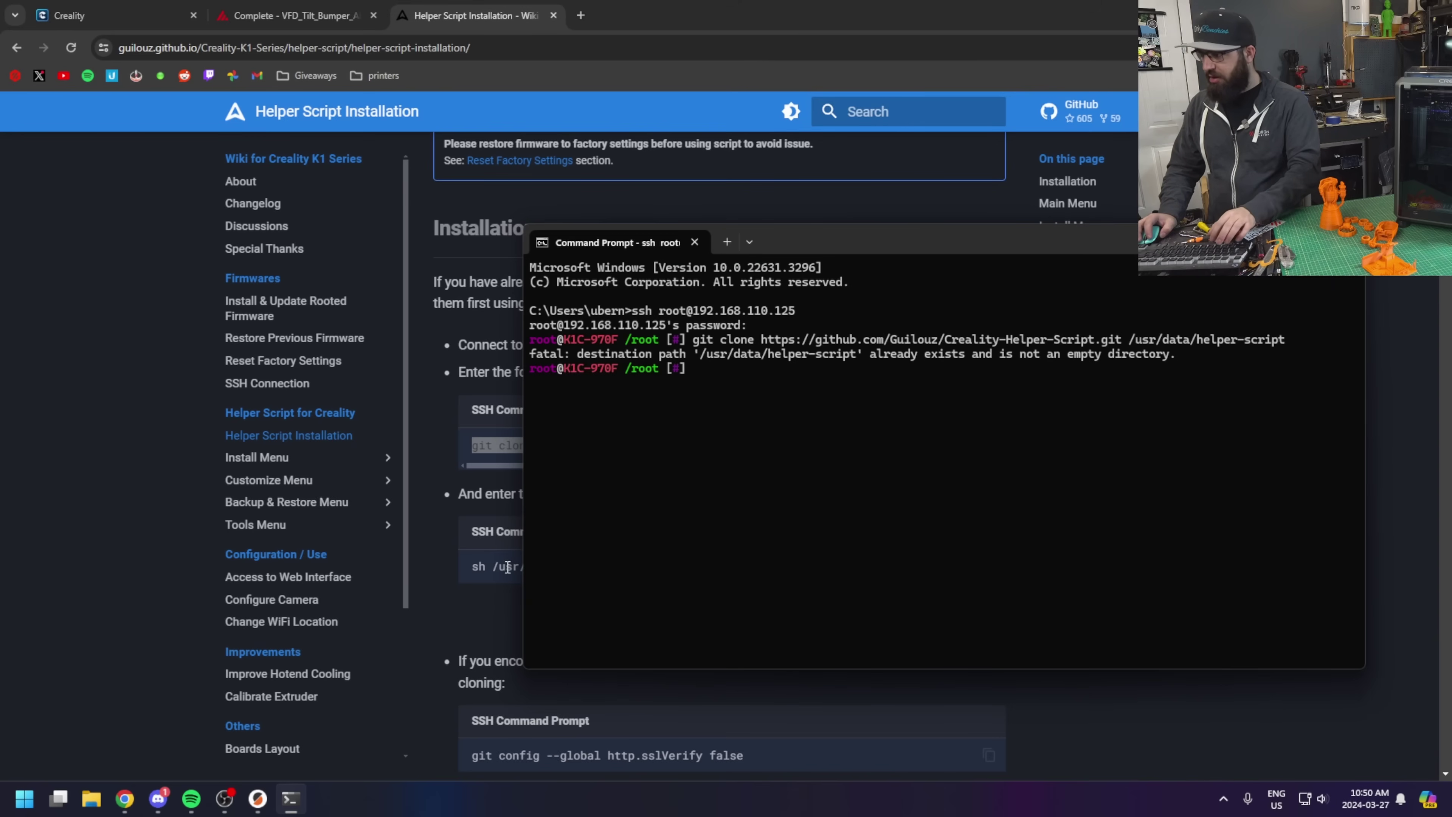
left_click(482, 569)
triple_click(482, 569)
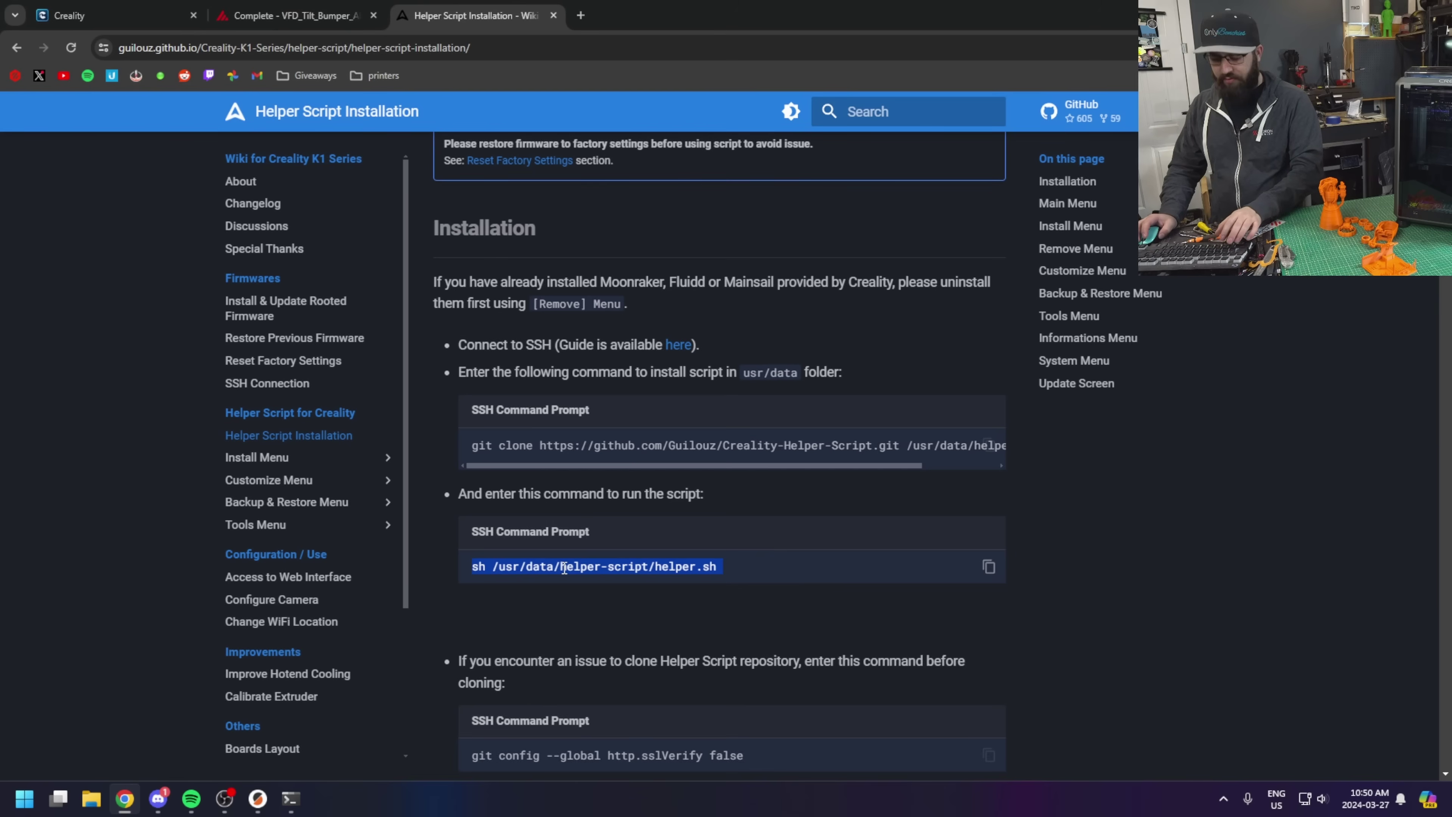
left_click(292, 799)
- Run helper.sh, answer y to update, and relaunch the updated Helper Script 5.1.0
key("ctrl+v")
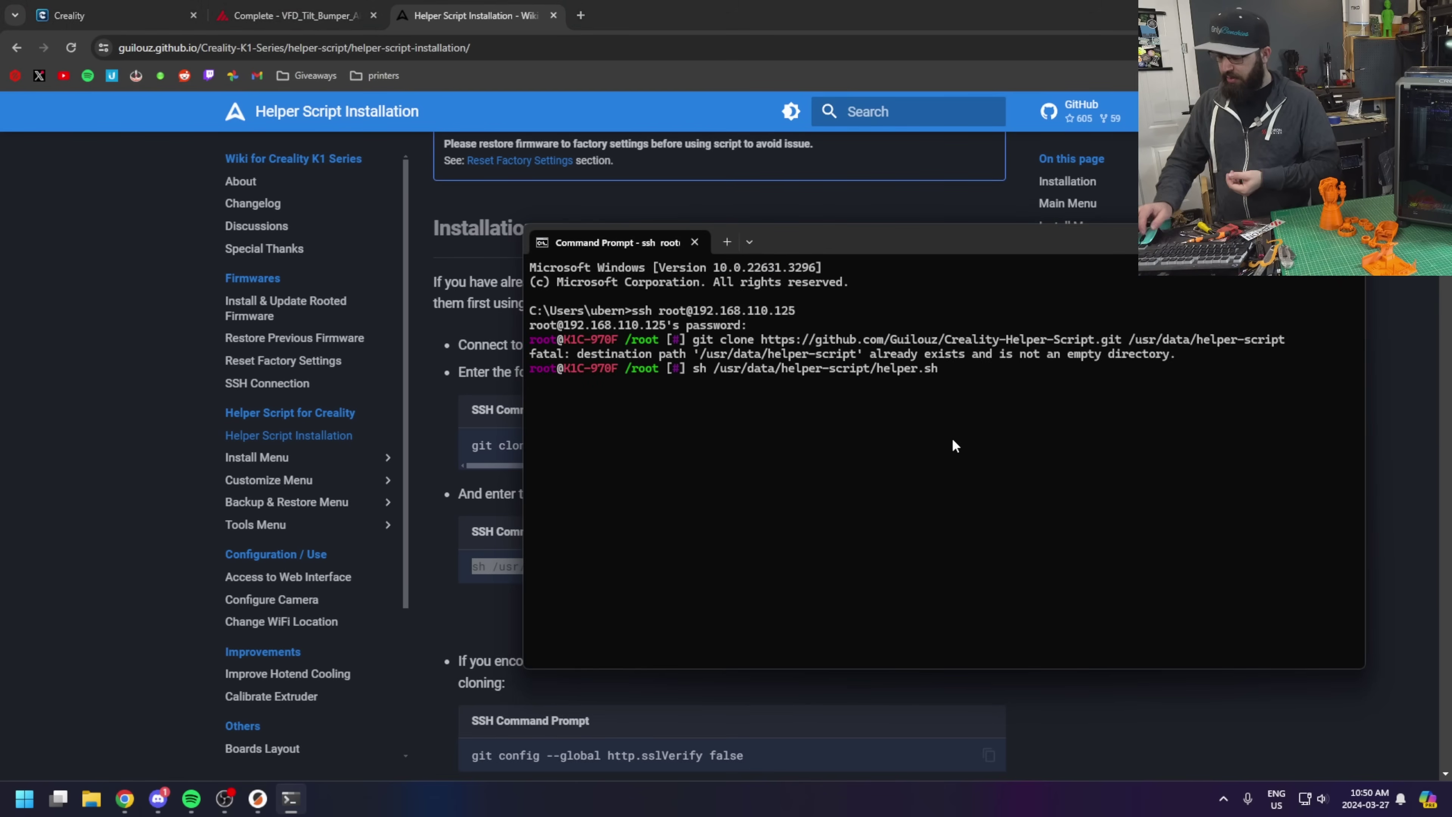
key("Return")
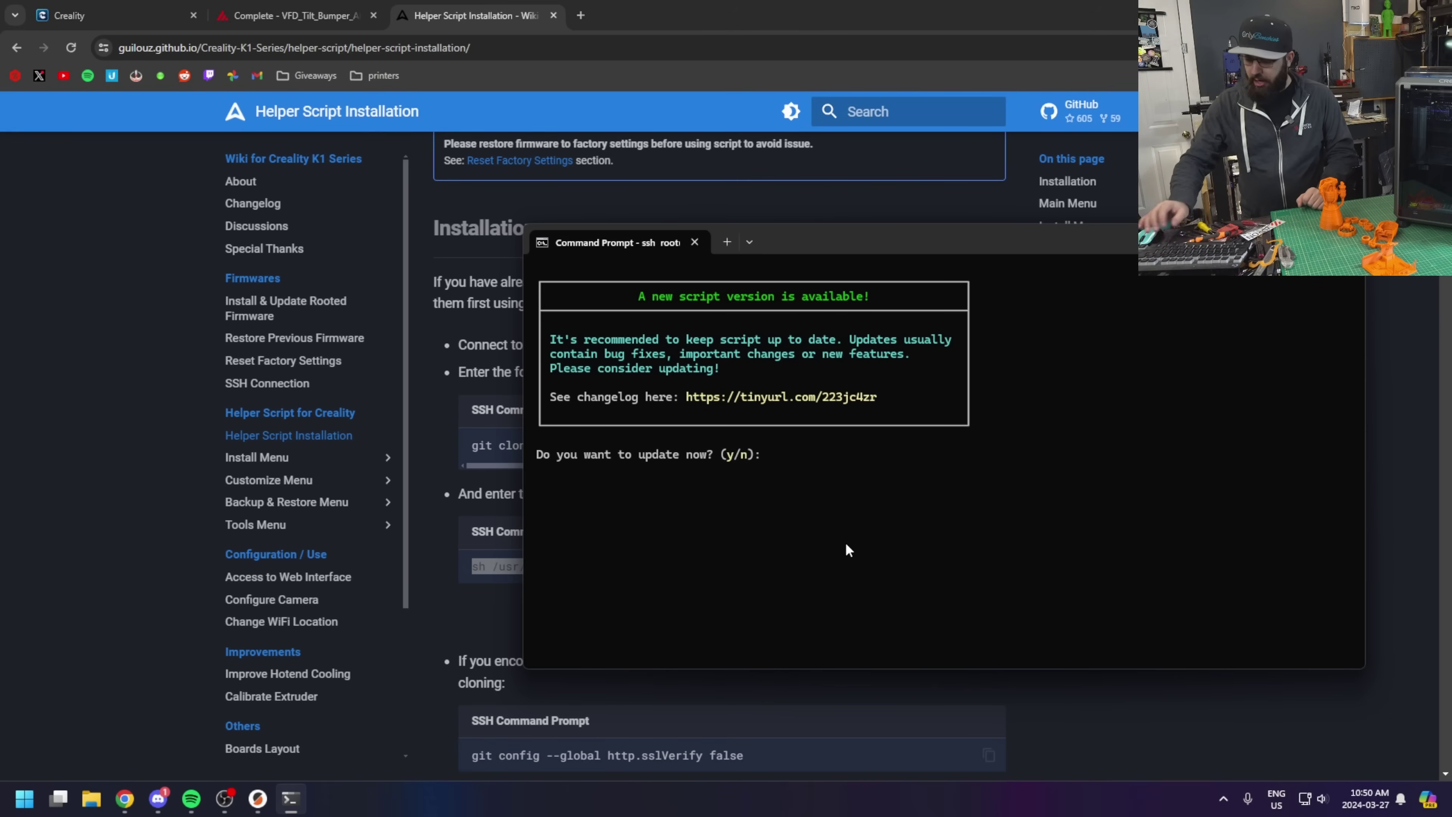
type("y")
key("Return")
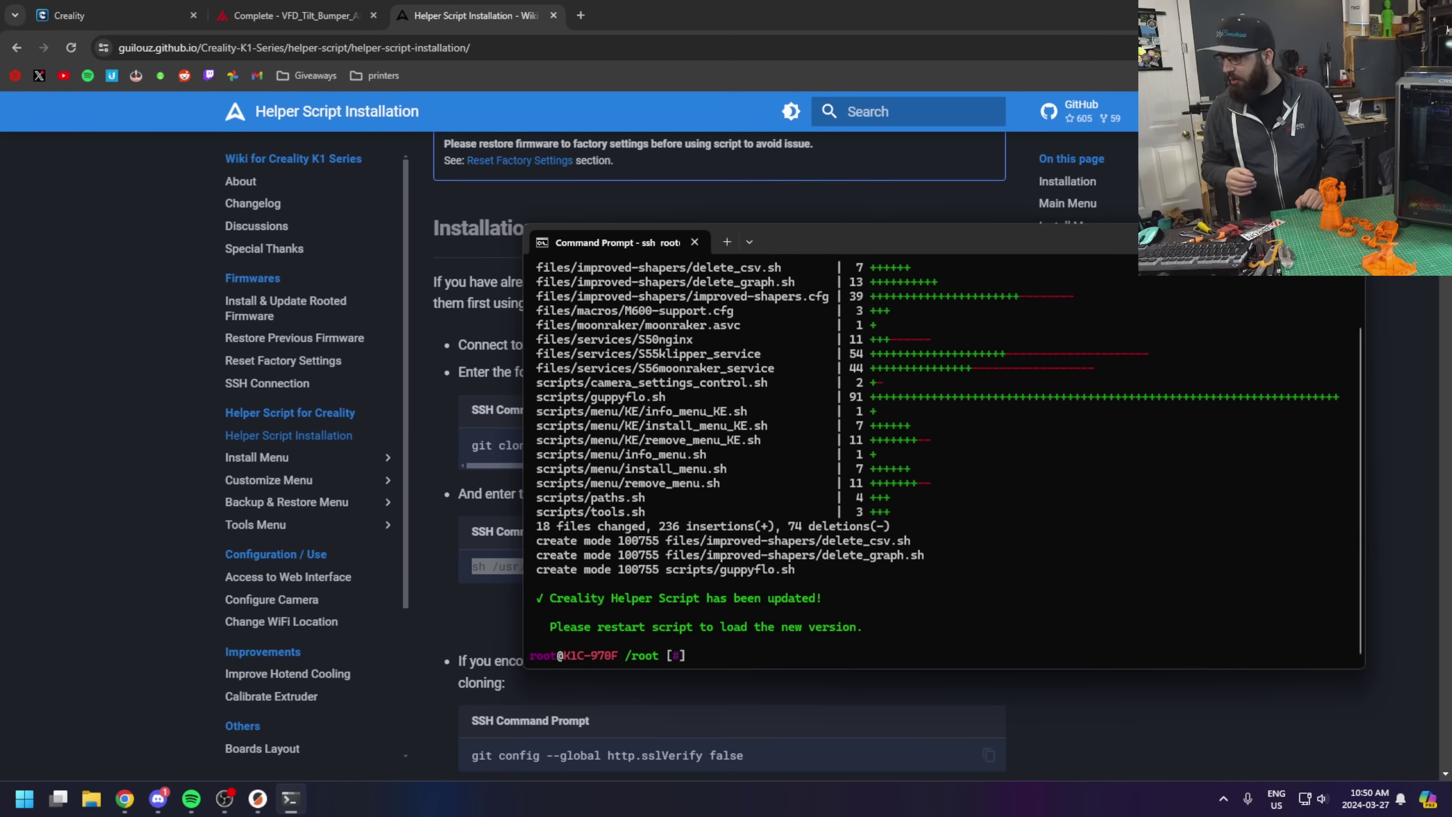
type("sh /usr/data/helper-script/helper.sh")
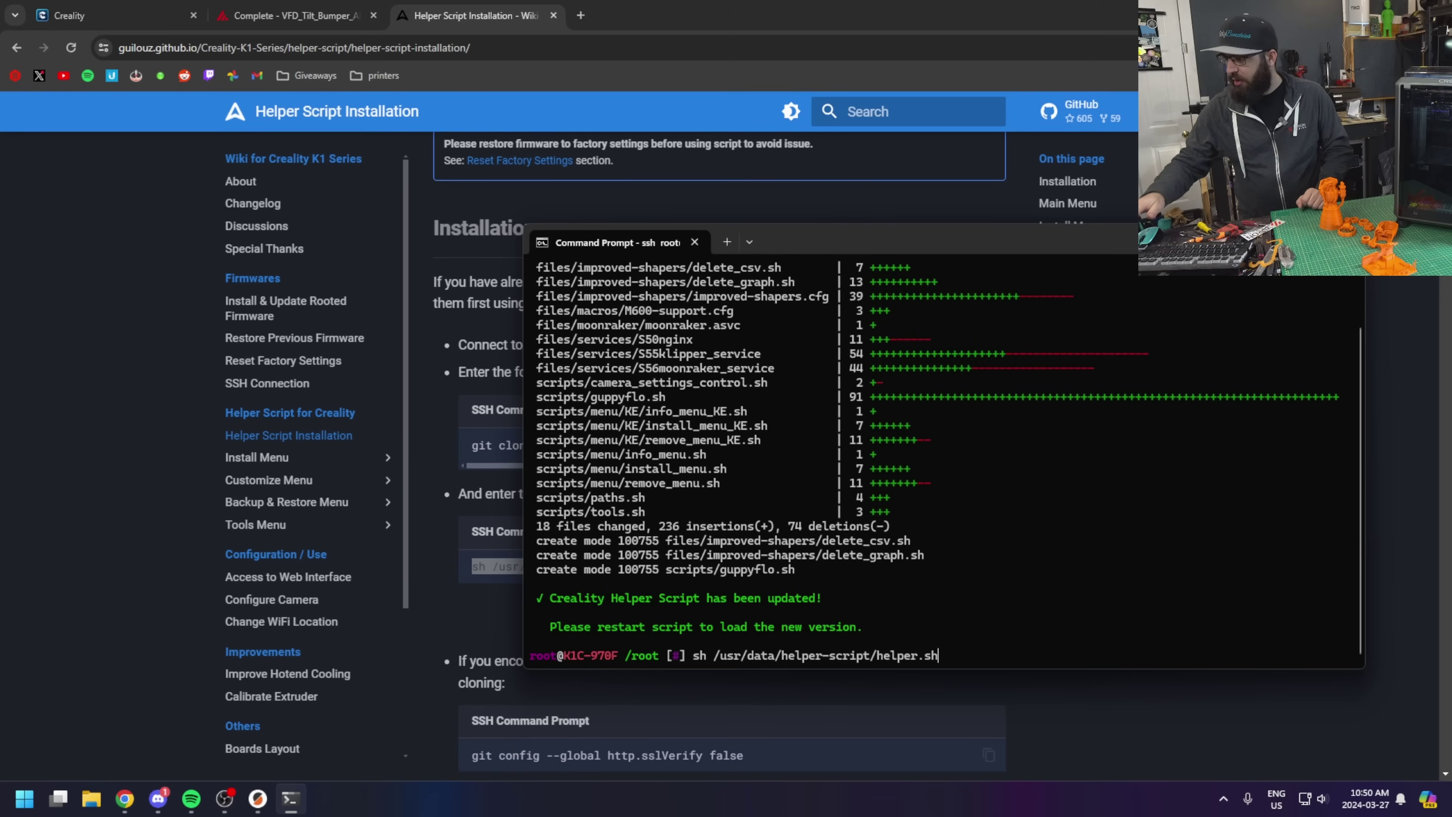
key("Return")
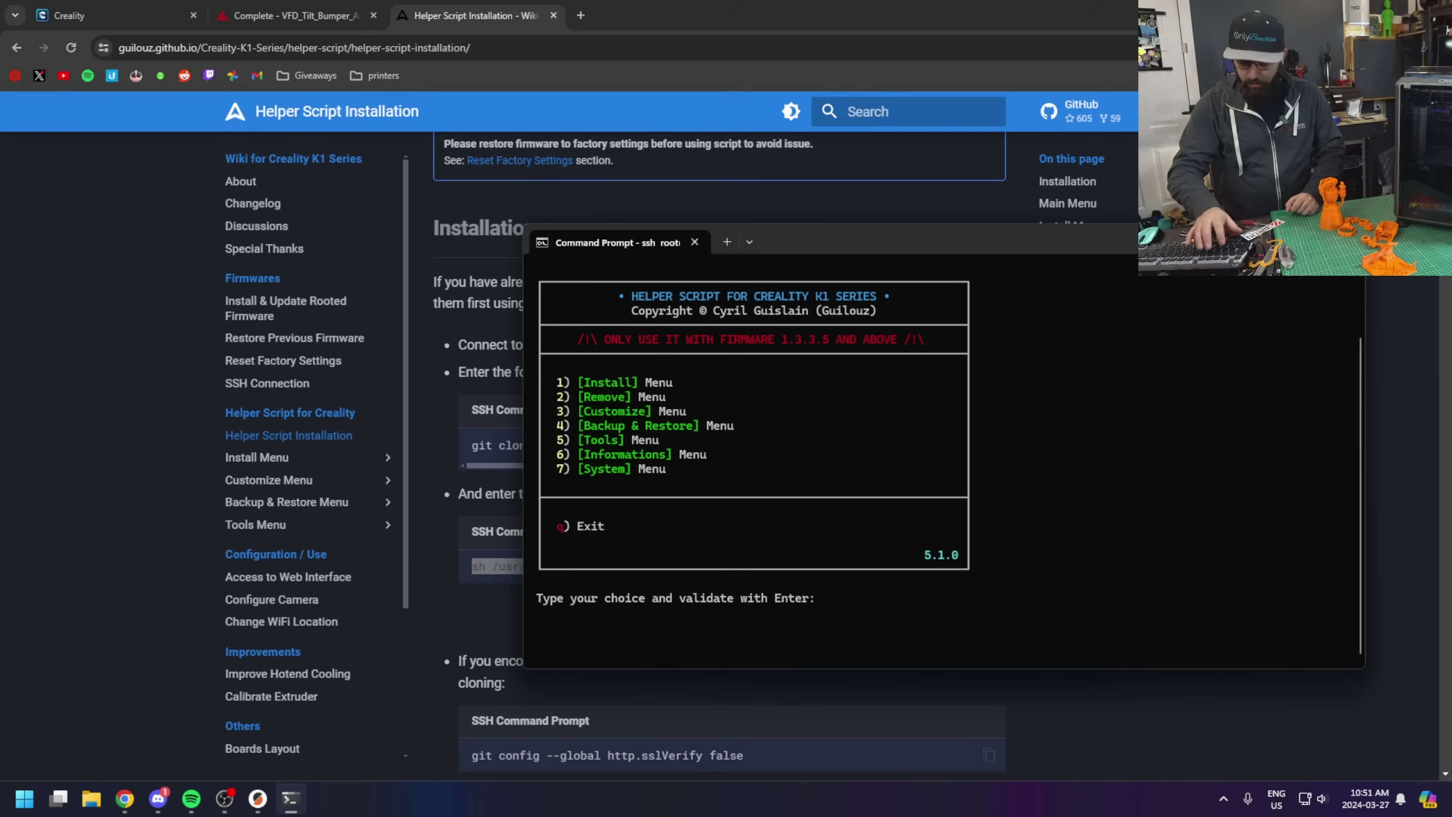
- Enter 1 for the Install menu and highlight the Fluidd (port 4408) option
type("1")
key("Return")
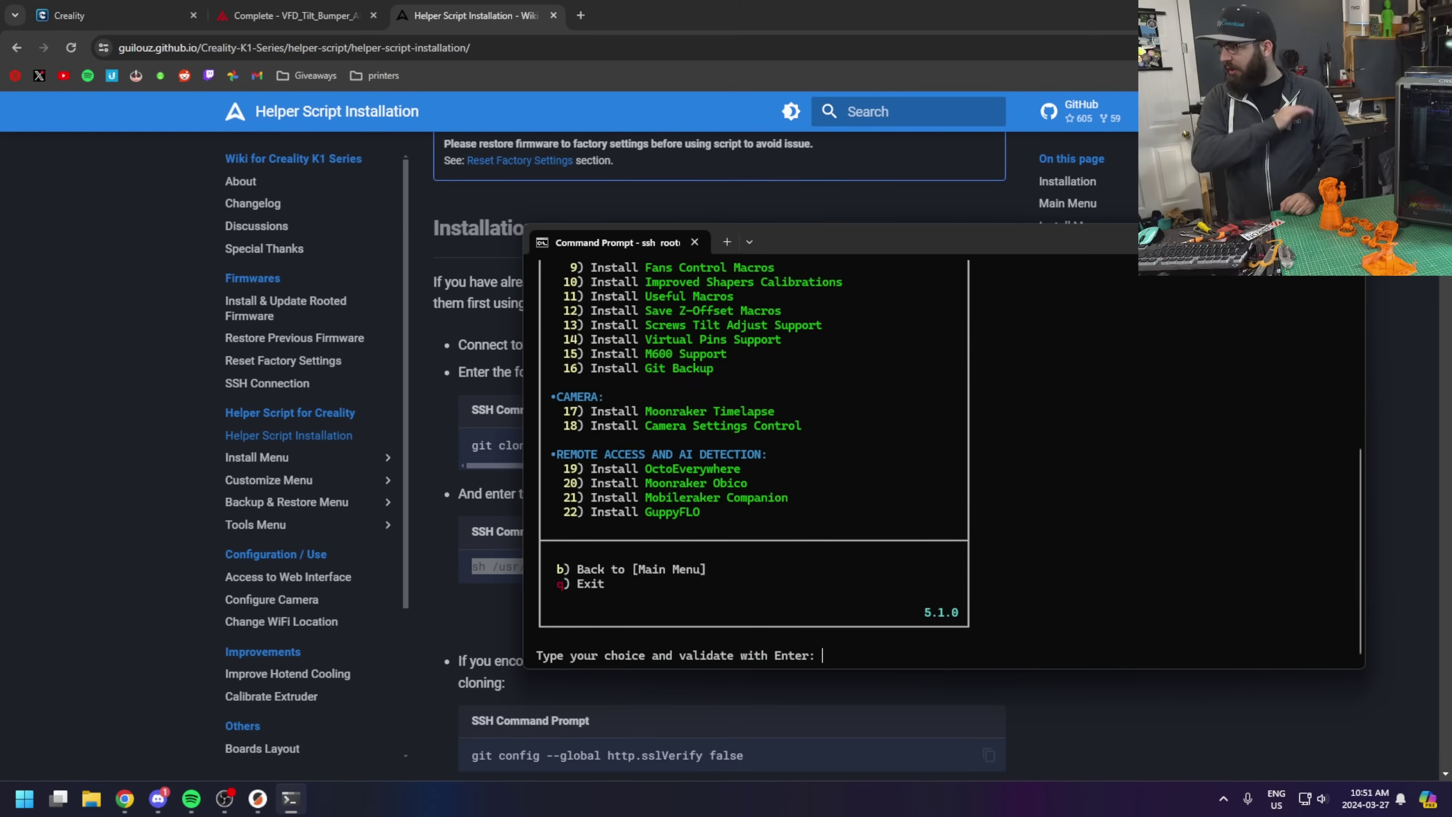
scroll(826, 420, "up", 7)
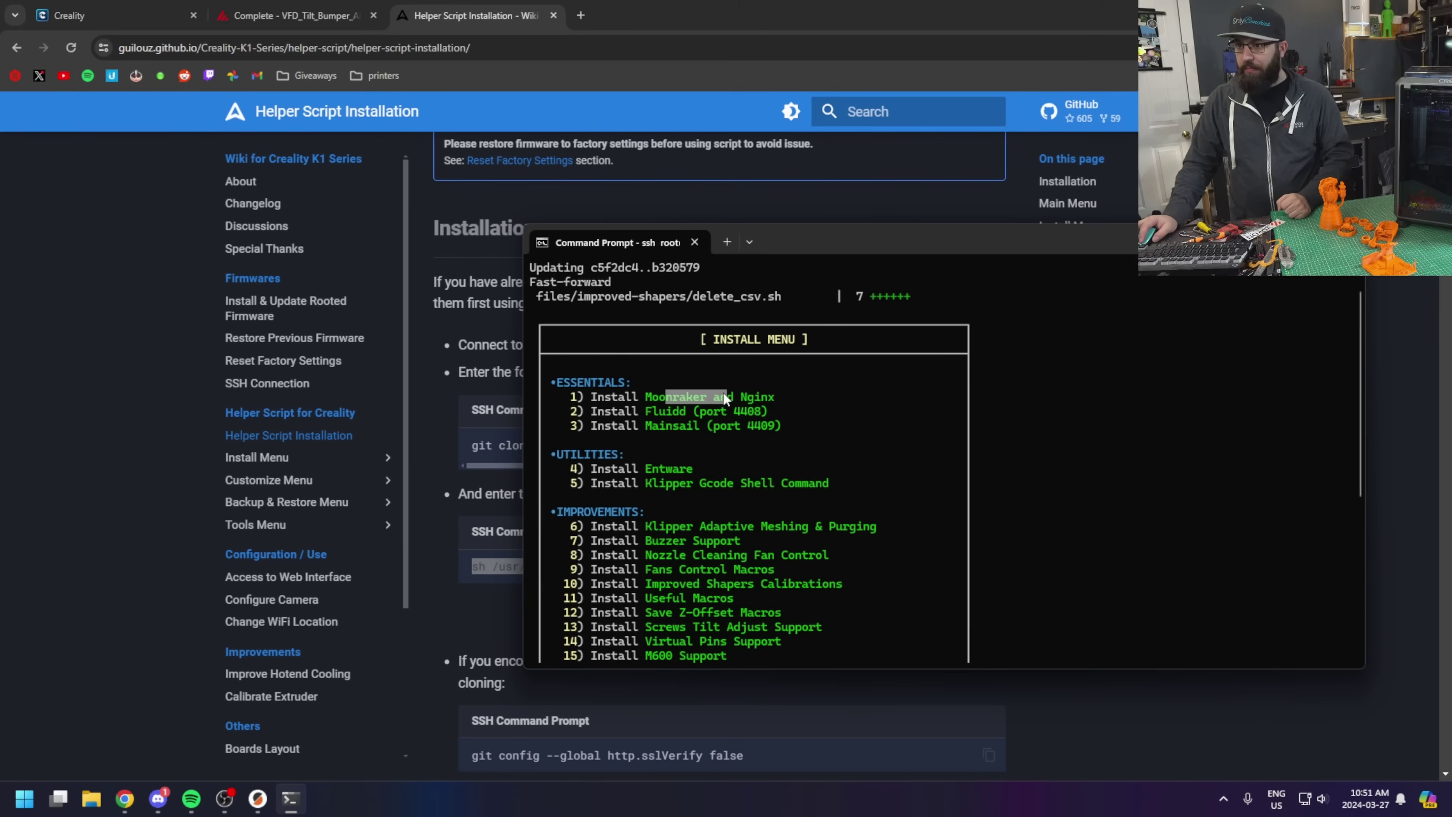
left_click_drag(661, 411, 712, 411)
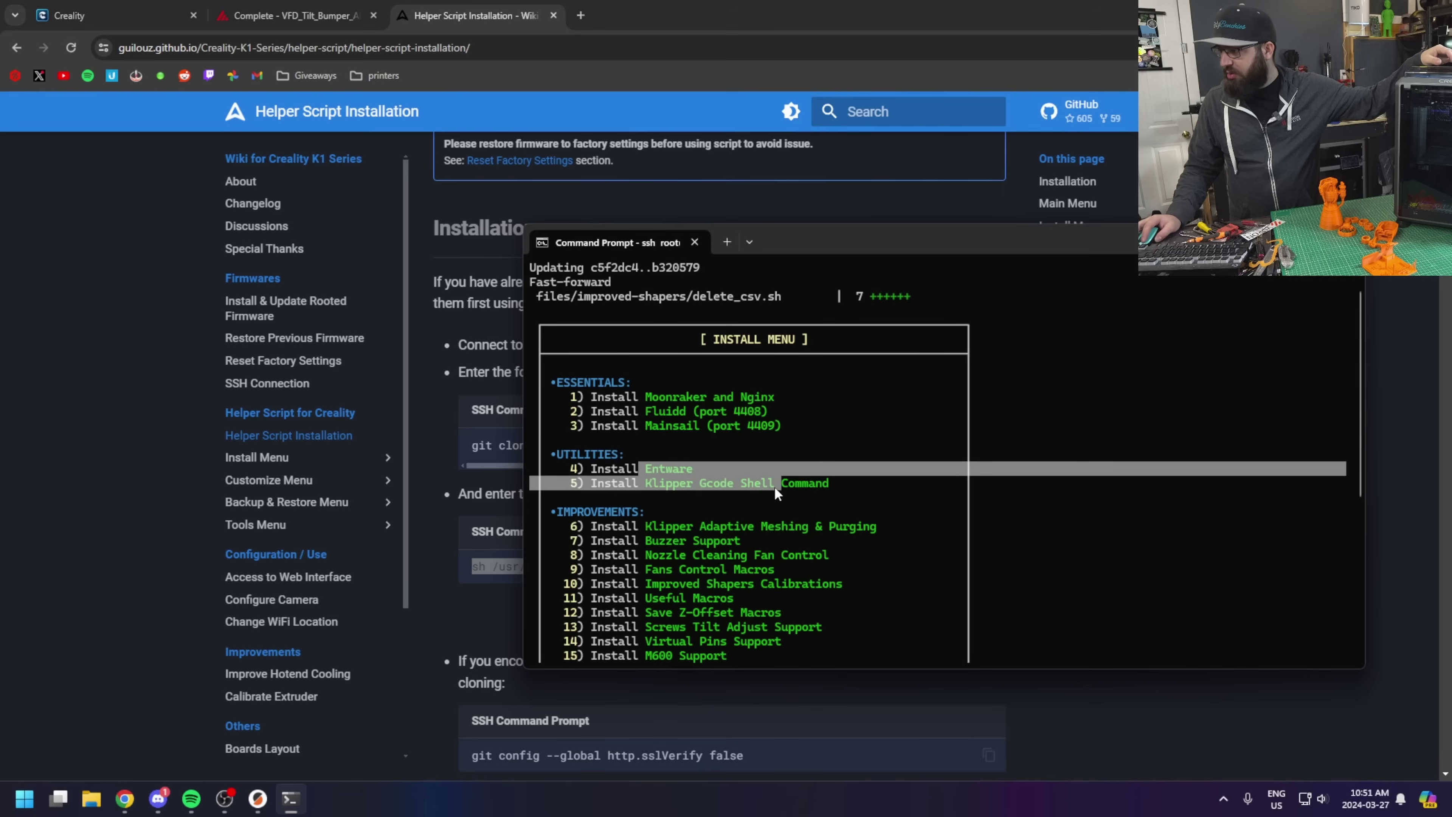
scroll(657, 446, "down", 2)
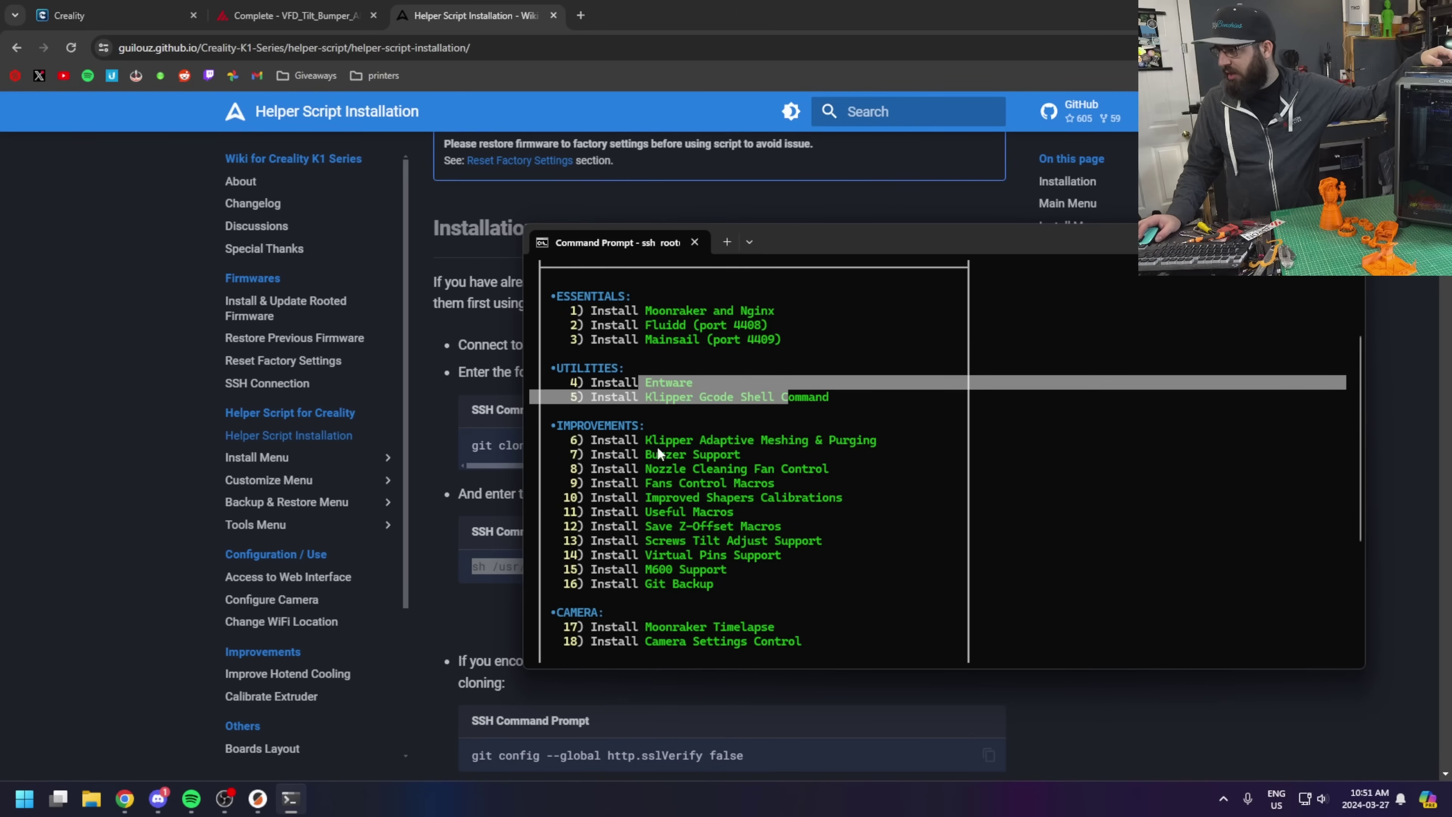
left_click(783, 478)
scroll(709, 552, "down", 3)
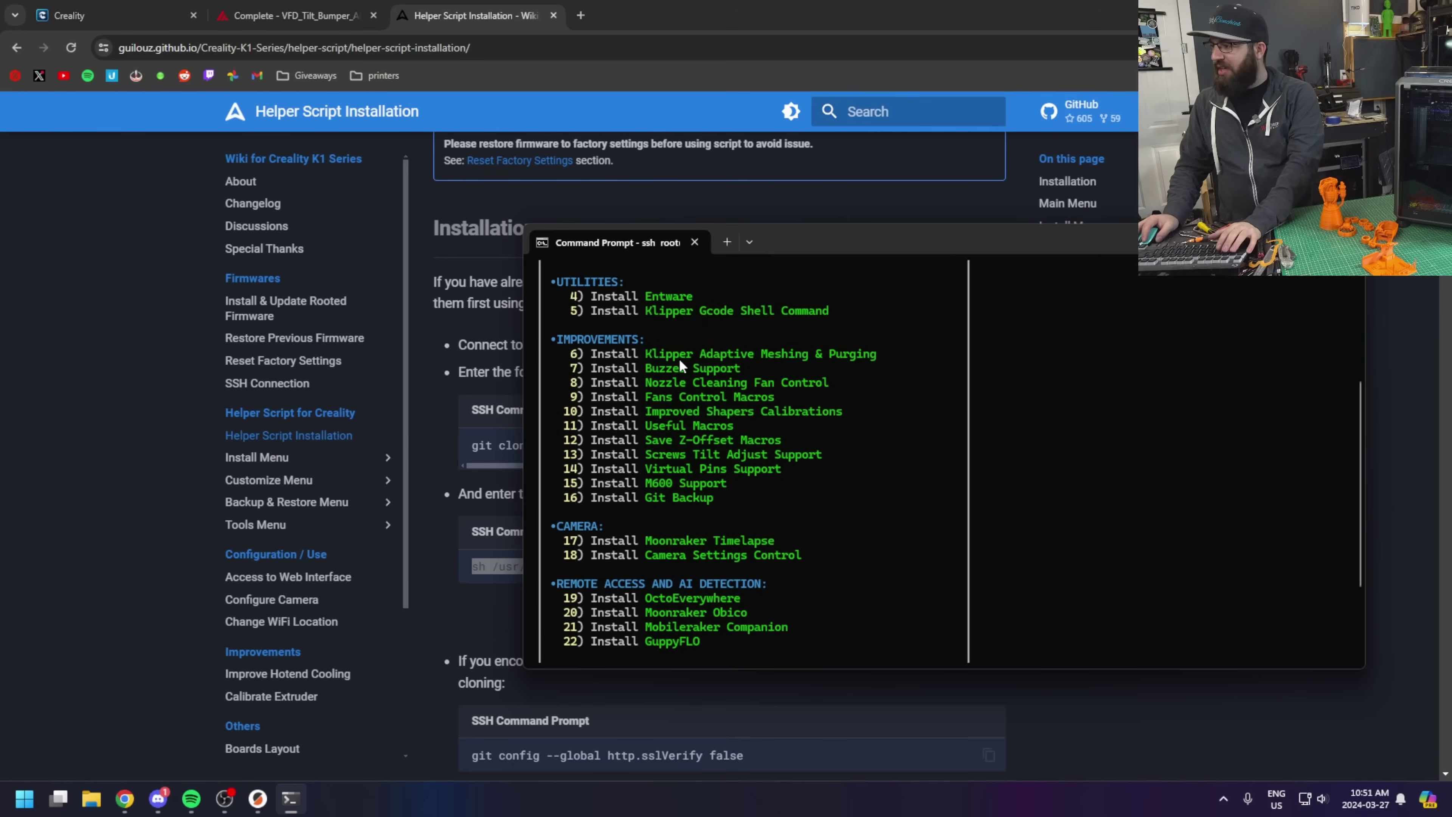
- Highlight the adaptive meshing, buzzer and fan control options, then confirm choosing Mainsail
left_click_drag(681, 356, 824, 365)
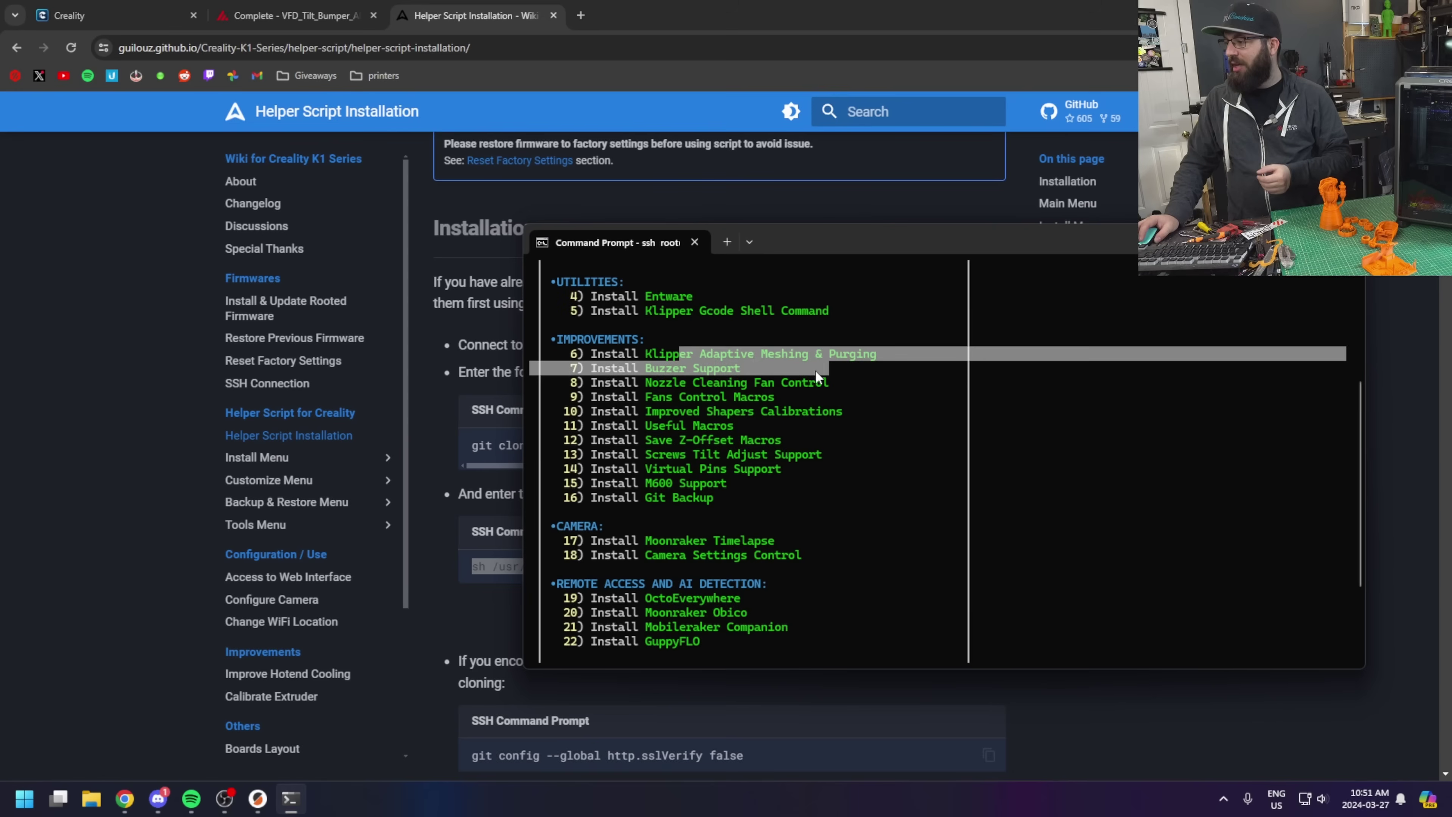
left_click(815, 371)
left_click_drag(687, 379, 770, 399)
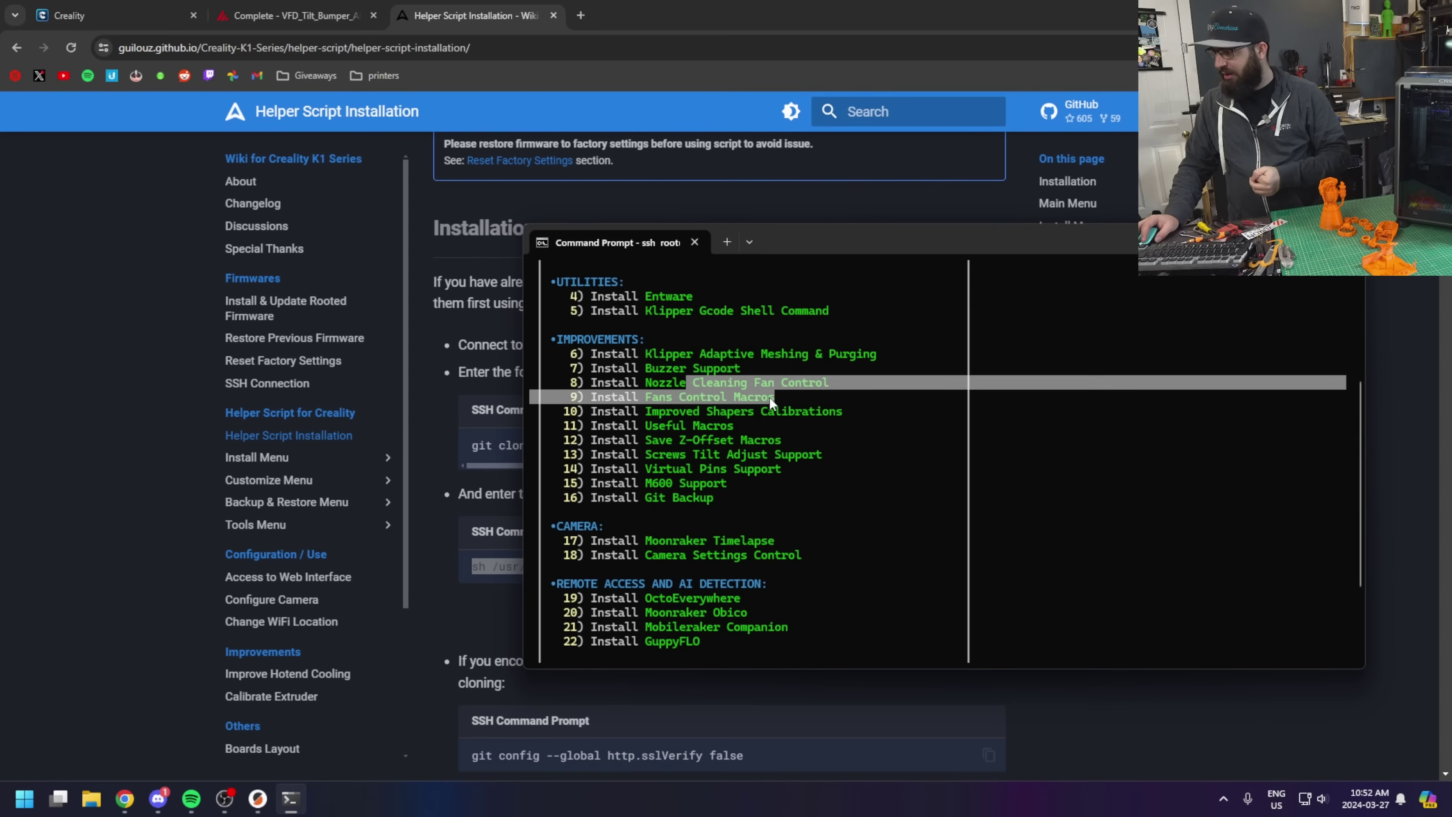
left_click(771, 402)
scroll(792, 432, "down", 3)
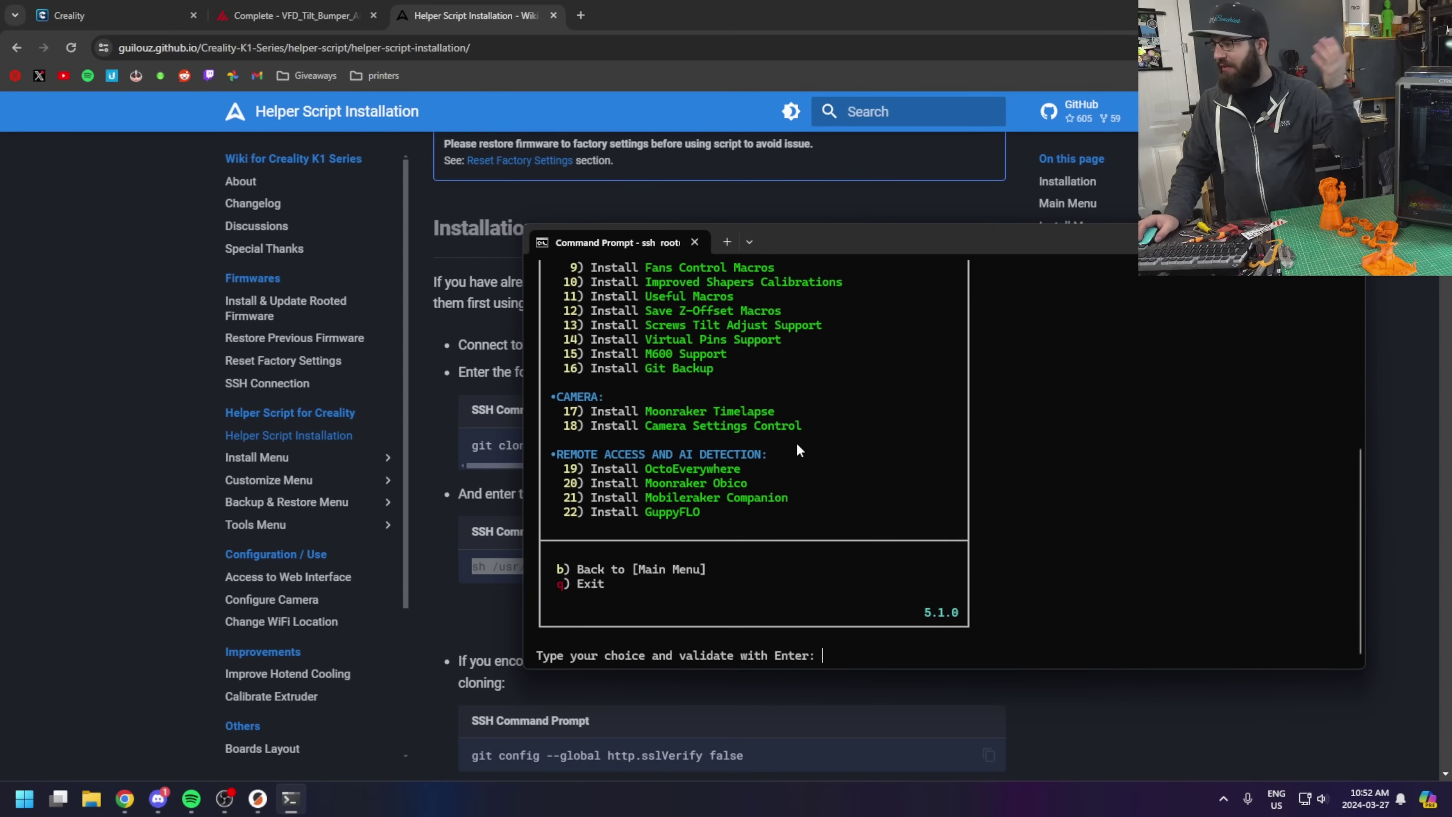
scroll(835, 520, "up", 5)
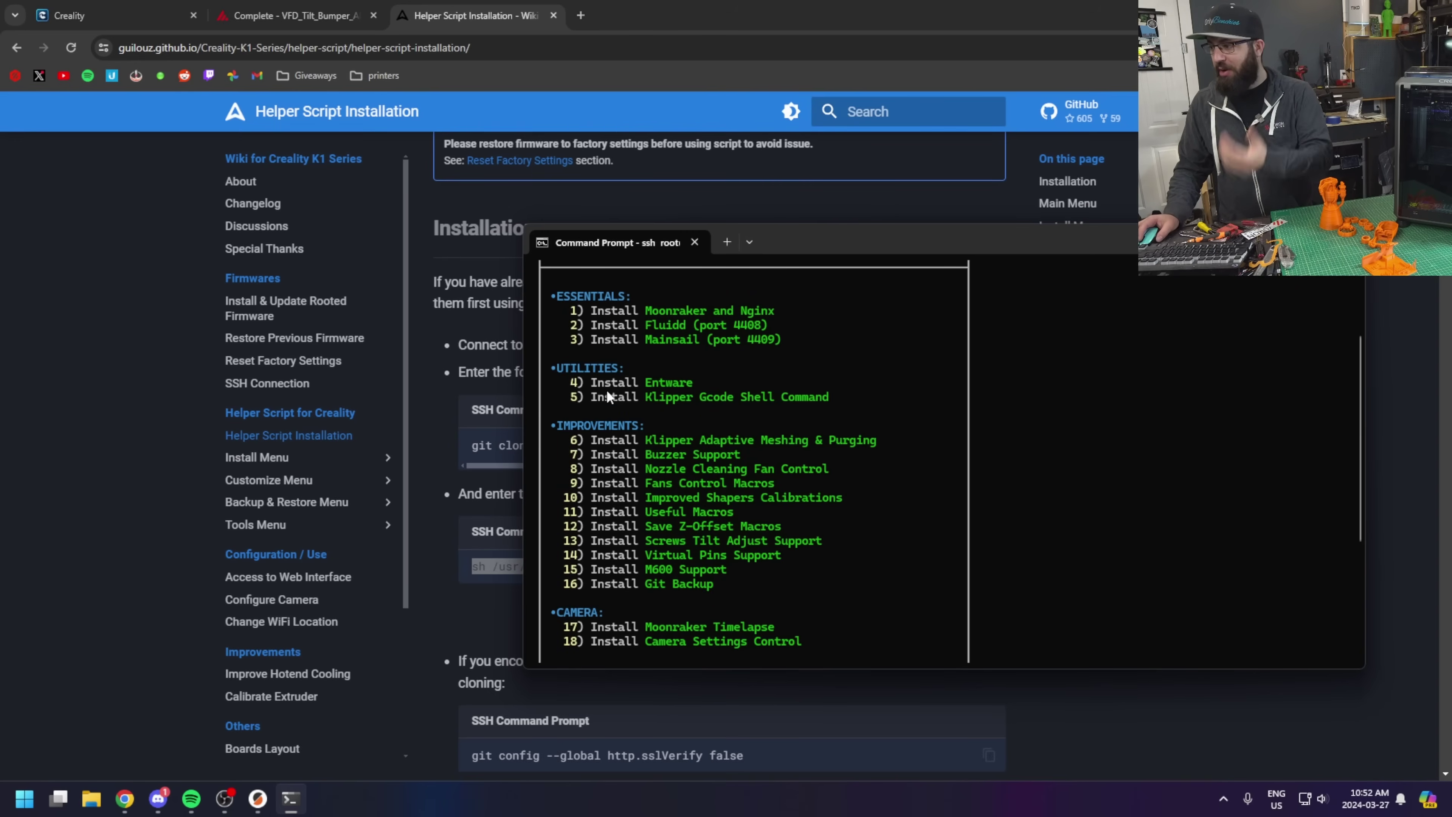
scroll(609, 392, "down", 5)
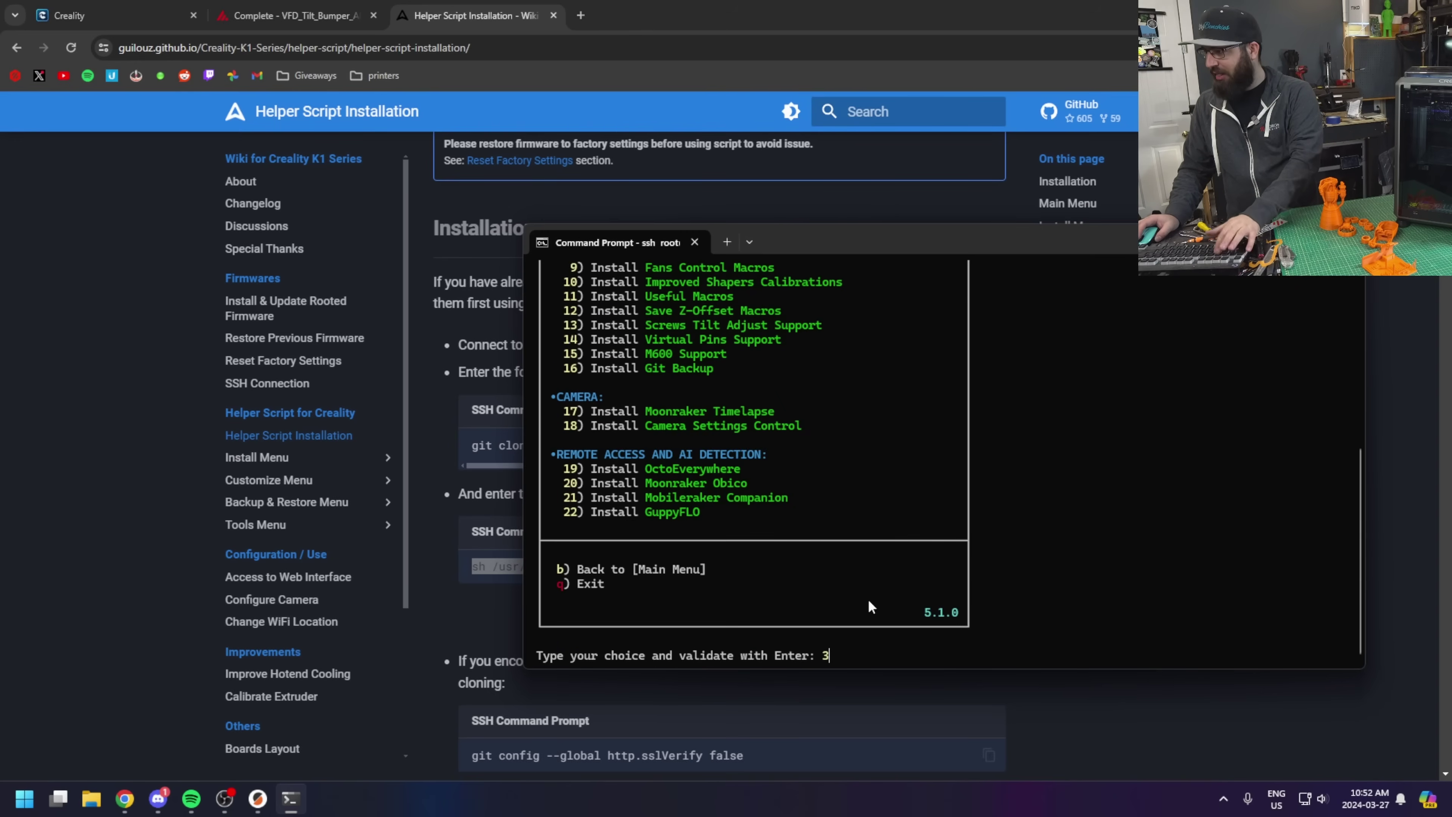
scroll(886, 561, "up", 5)
scroll(858, 435, "down", 5)
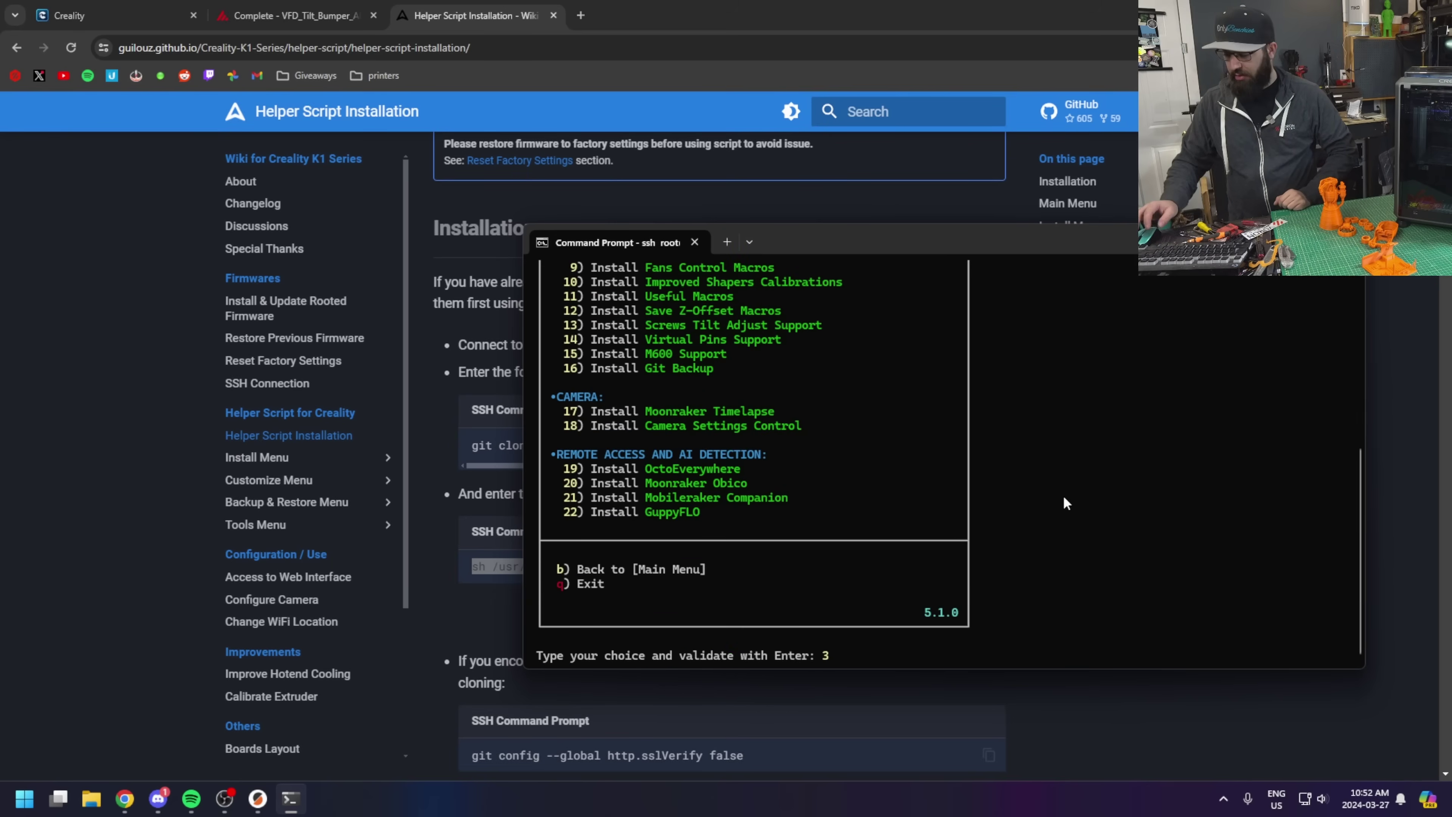
key("Return")
- Answer y to install Mainsail on port 4409, then enter b for the Main Menu
type("y")
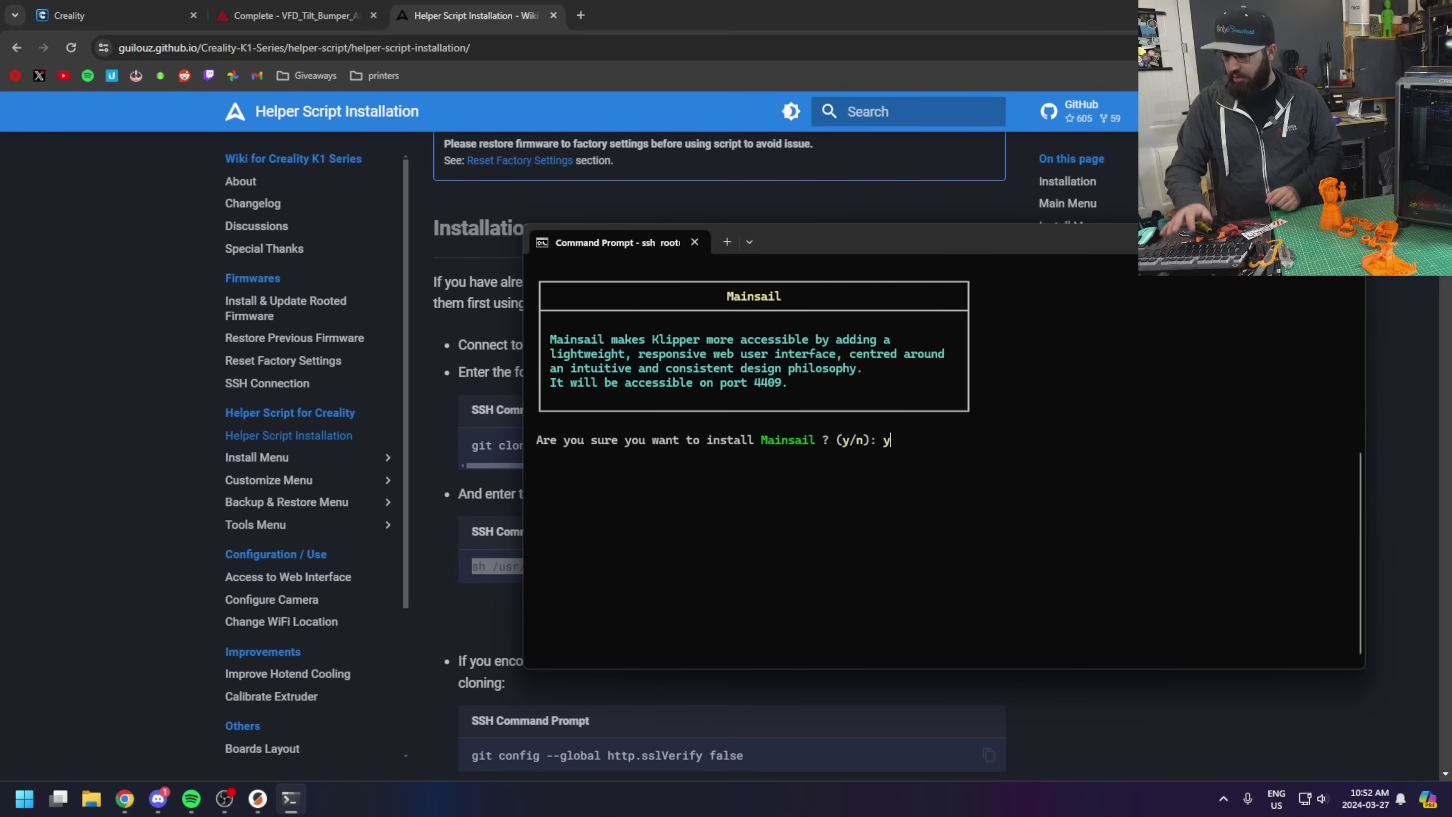
key("Return")
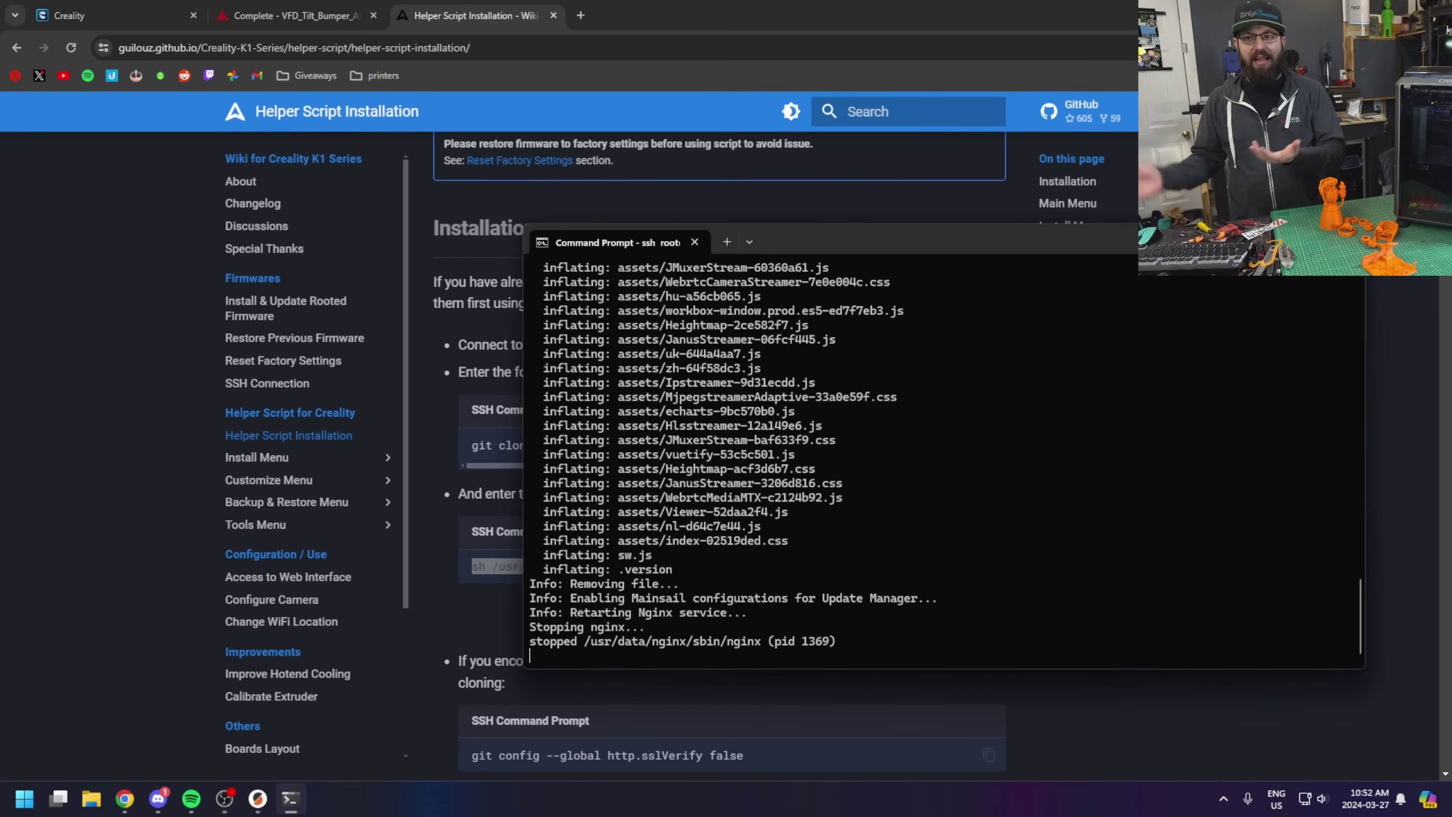
left_click_drag(1054, 232, 765, 225)
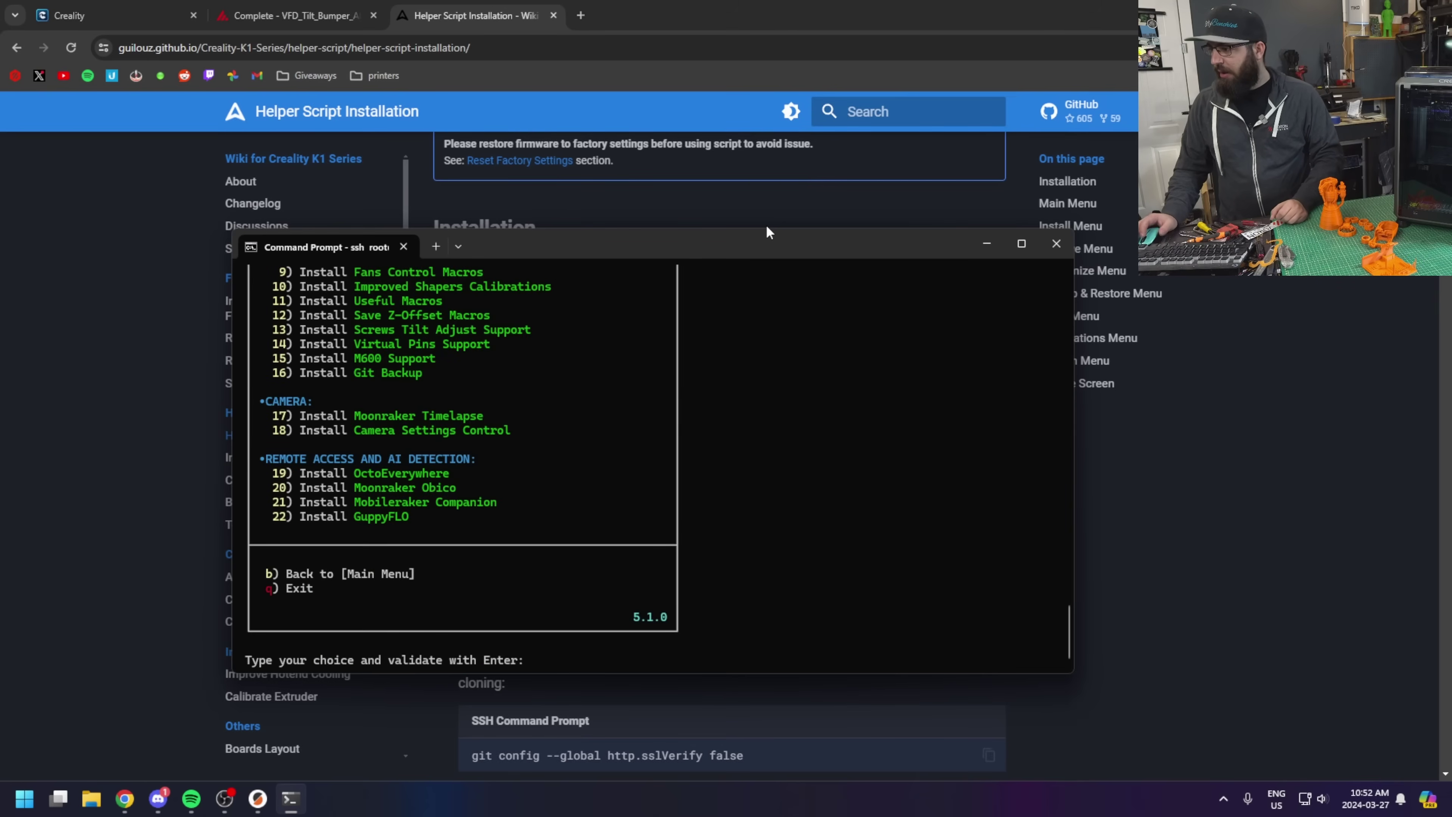
type("b")
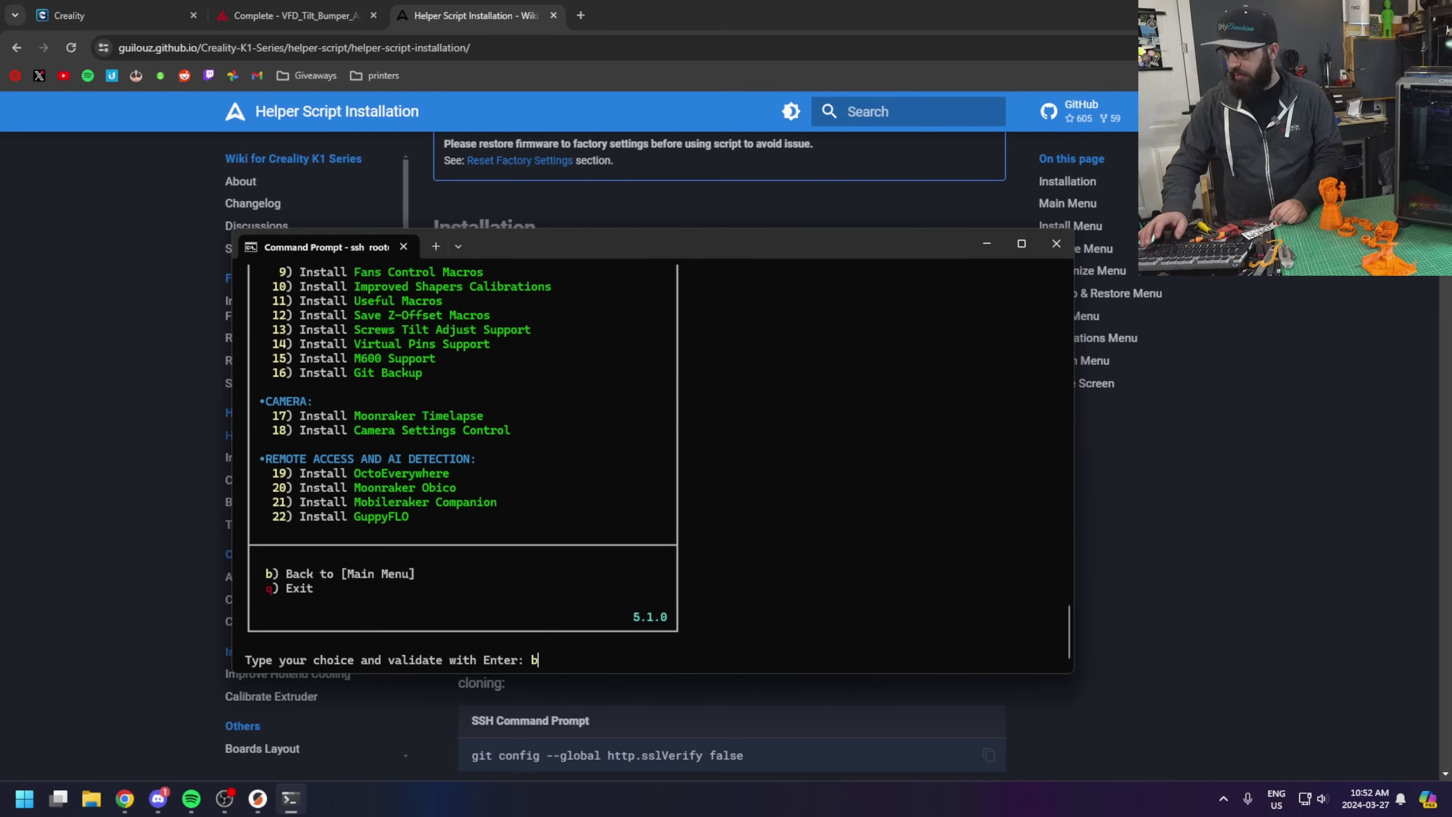
key("Return")
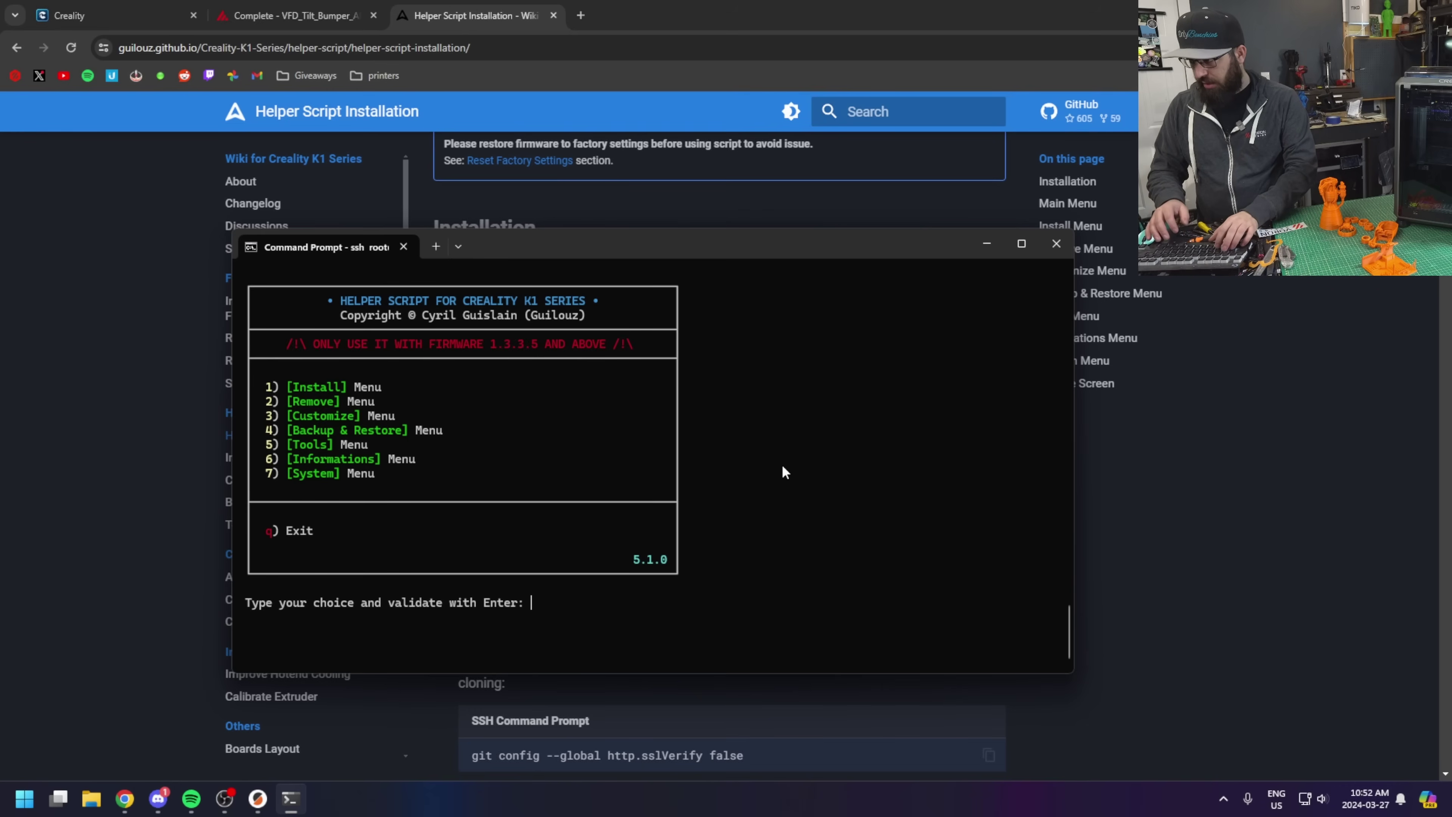
- Enter 6 to list installed components, check Fluidd and Mainsail, then close the terminal
type("6")
key("Return")
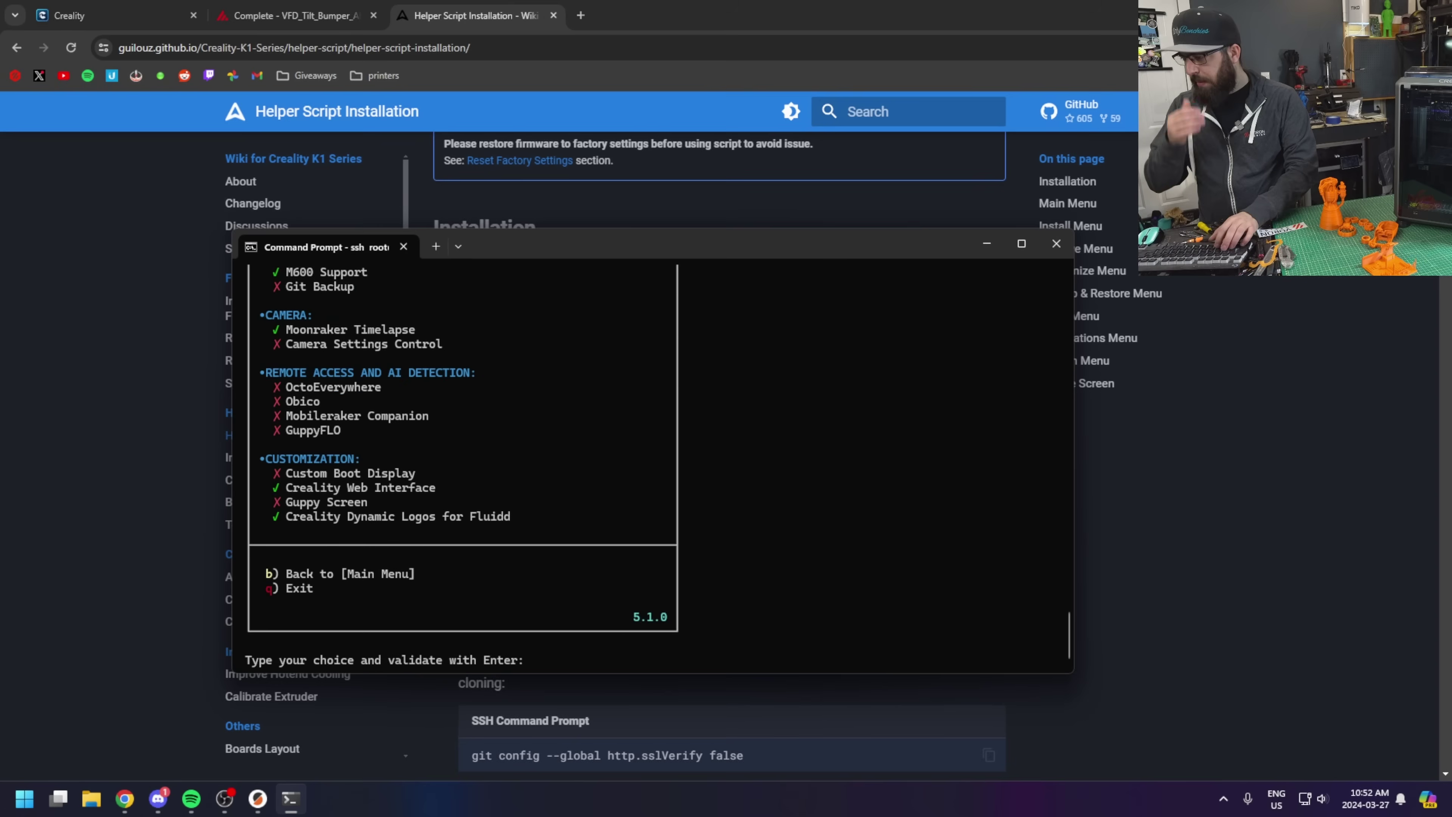
scroll(741, 336, "up", 7)
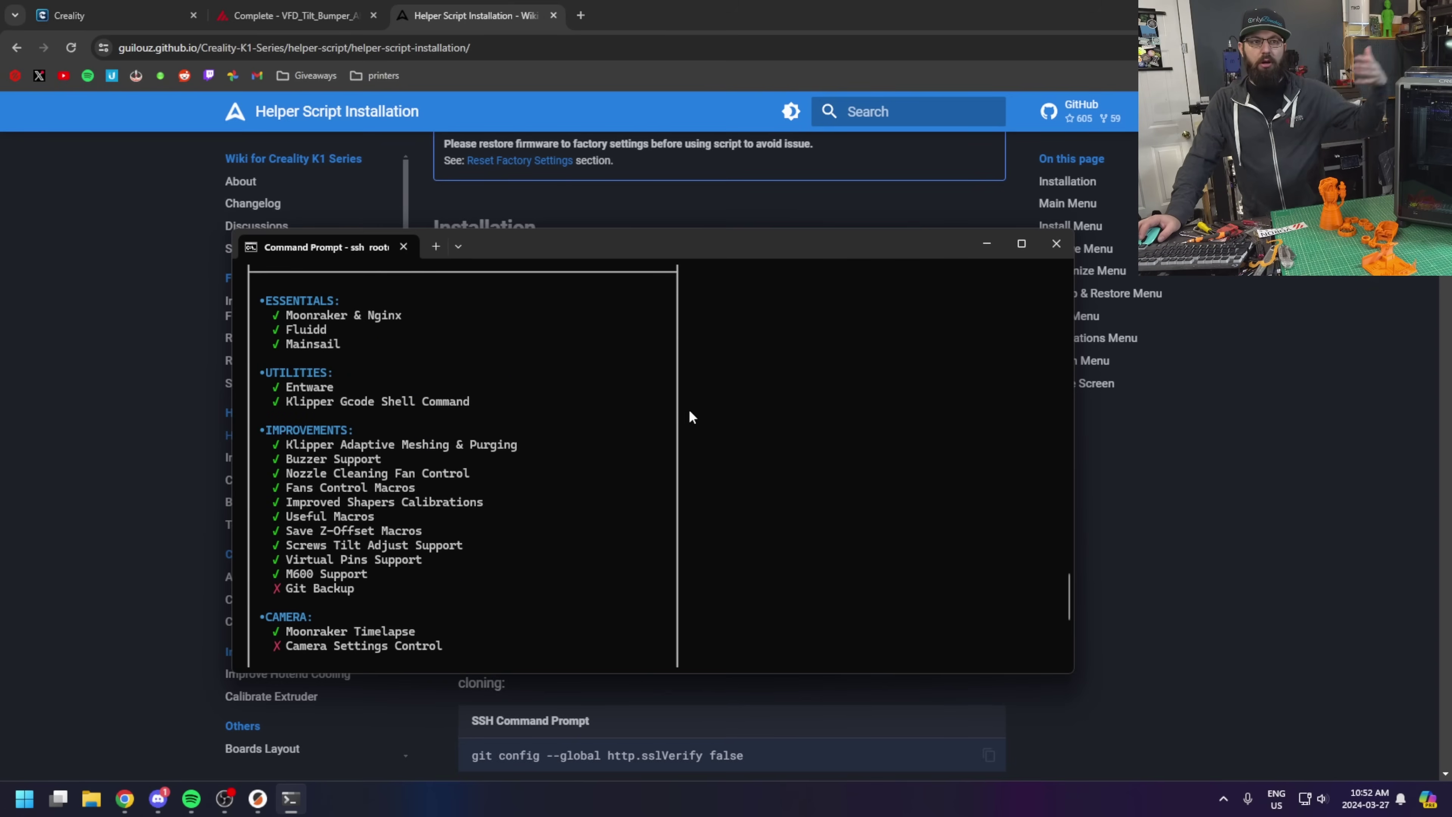
scroll(330, 343, "down", 7)
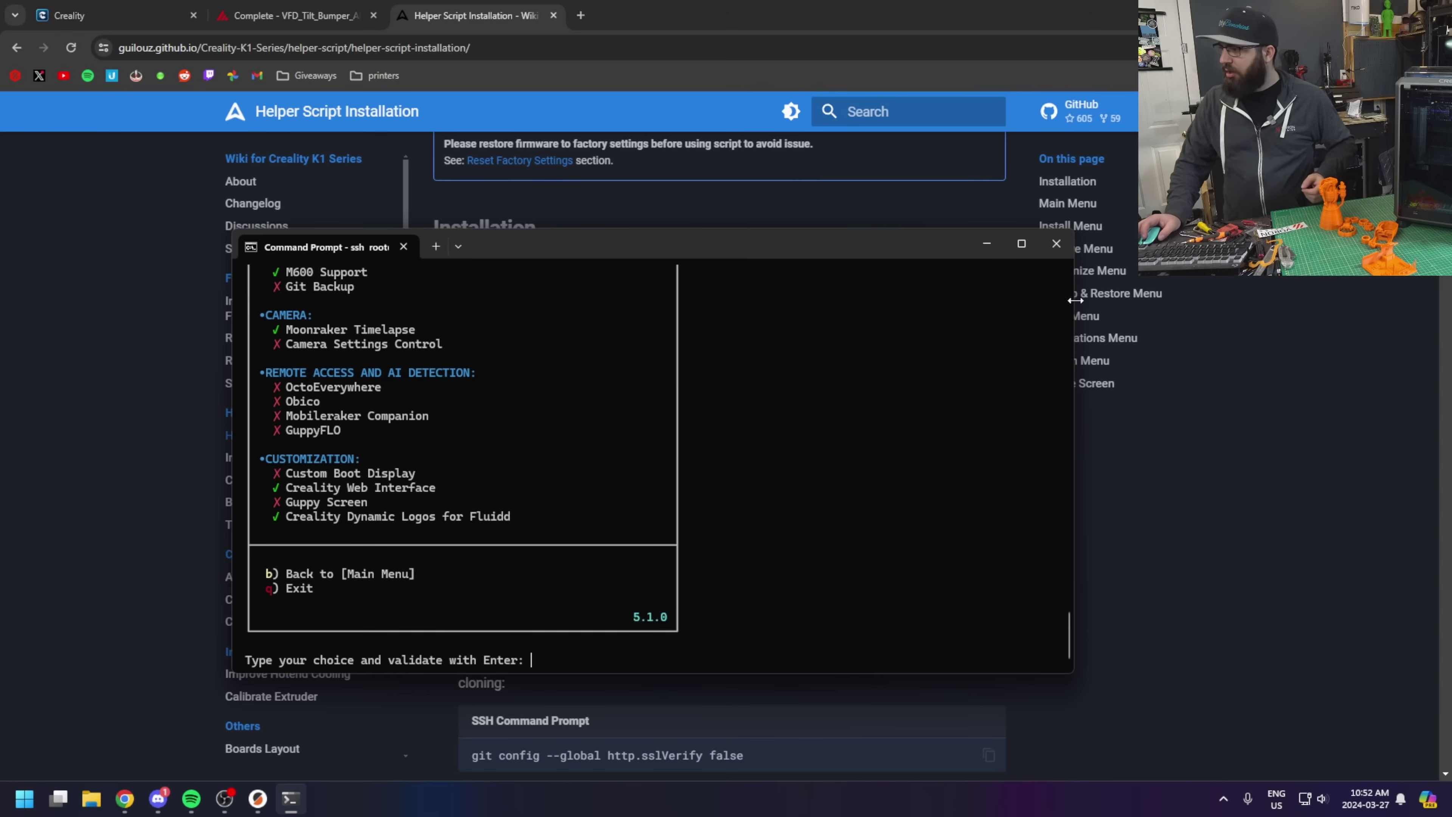
left_click(1064, 251)
- In the Creality tab, change the address to 192.168.110.125:4408 to load Fluidd
left_click(94, 8)
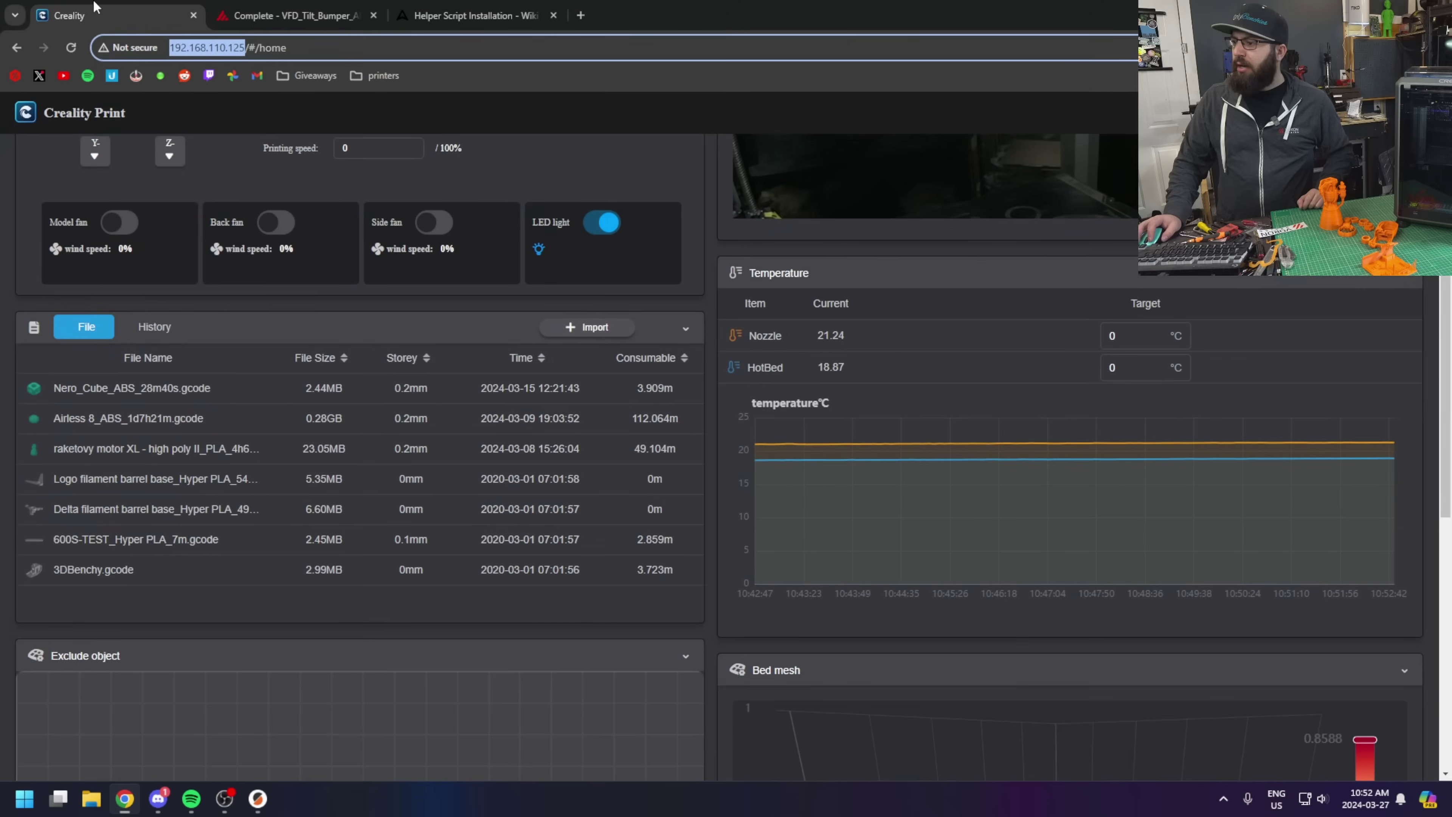
scroll(387, 269, "up", 5)
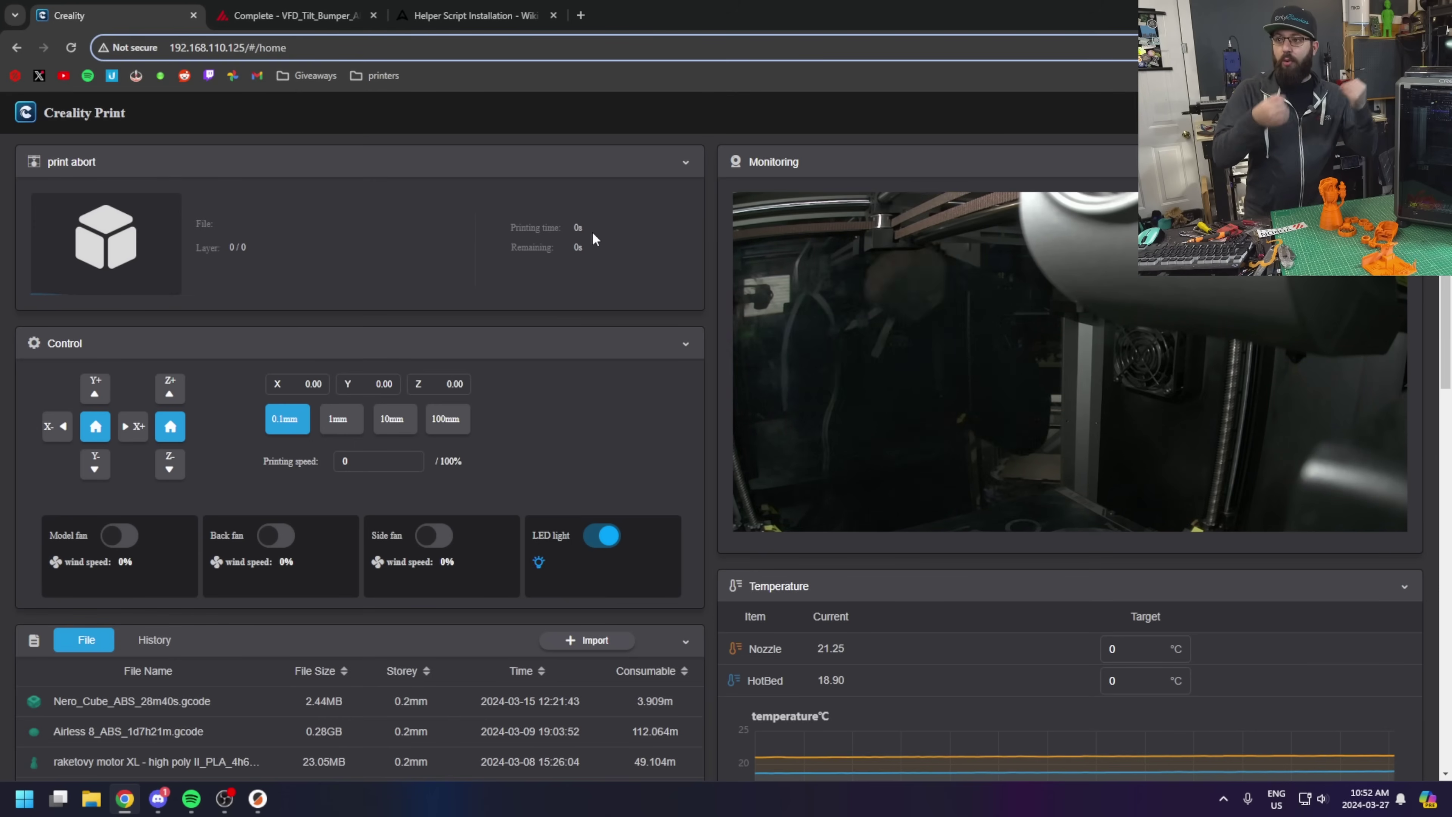
key("BackSpace")
key("BackSpace")
key("BackSpace")
key("BackSpace")
key("BackSpace")
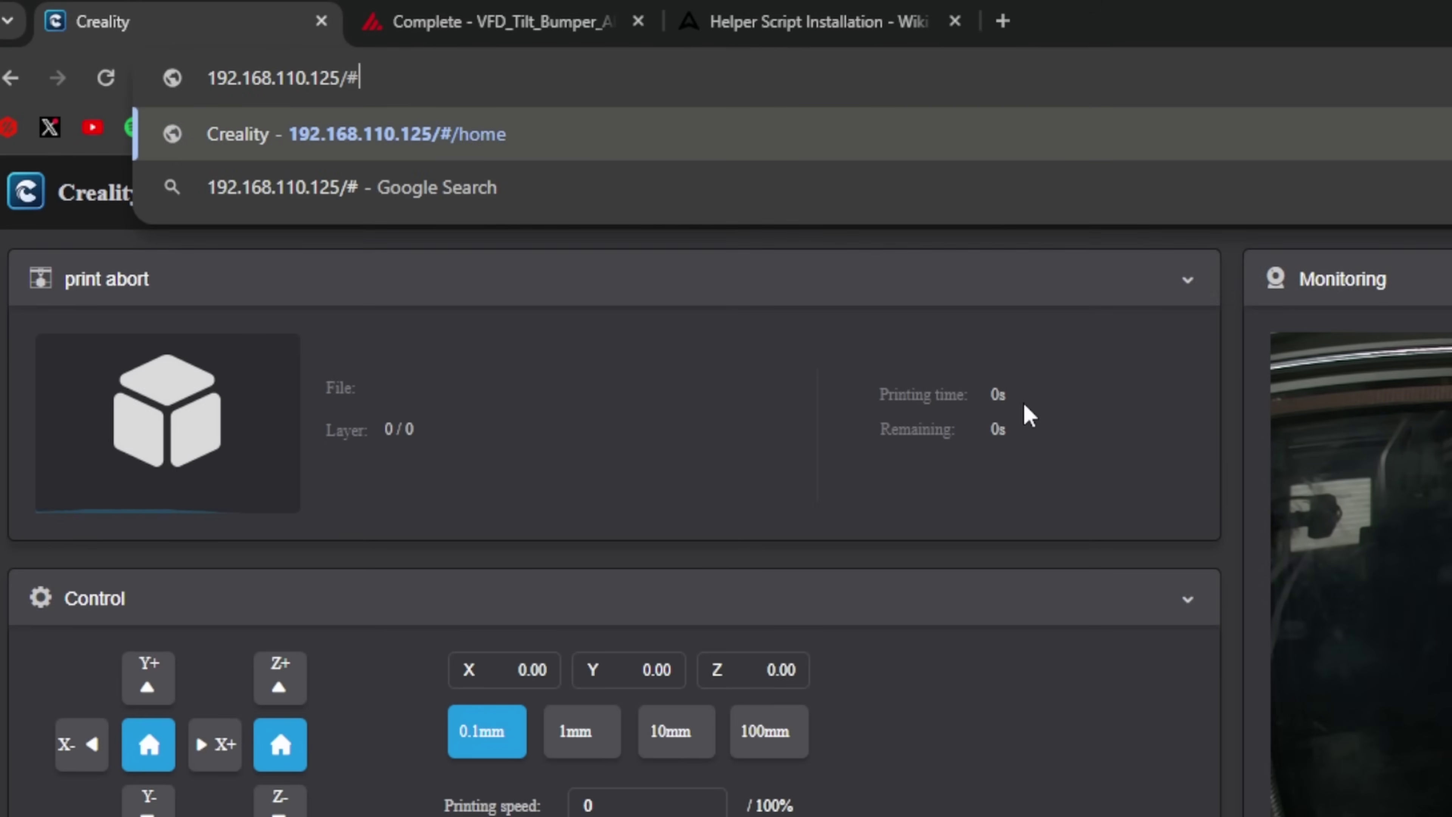
key("BackSpace")
type(":")
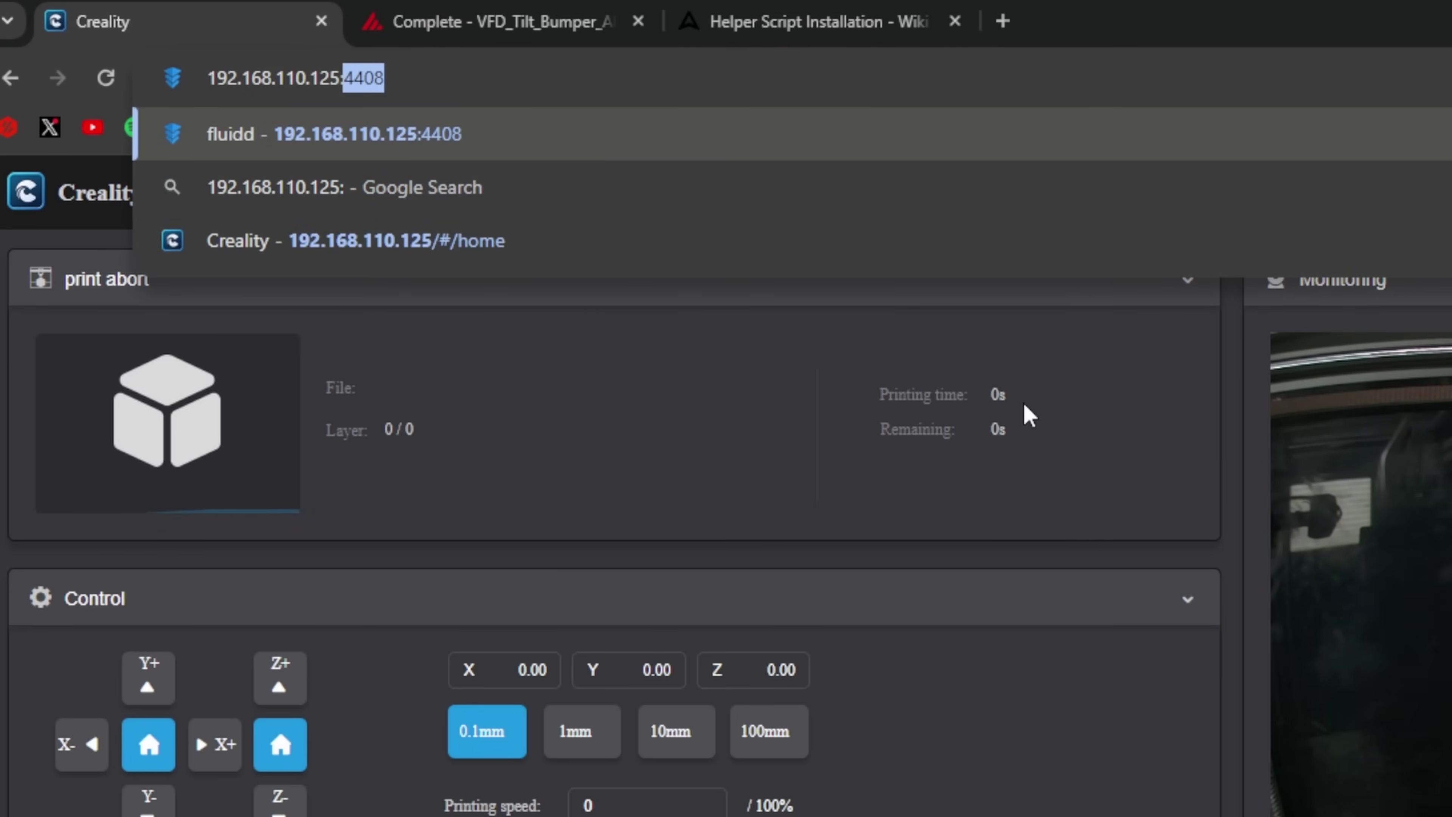
type("4408")
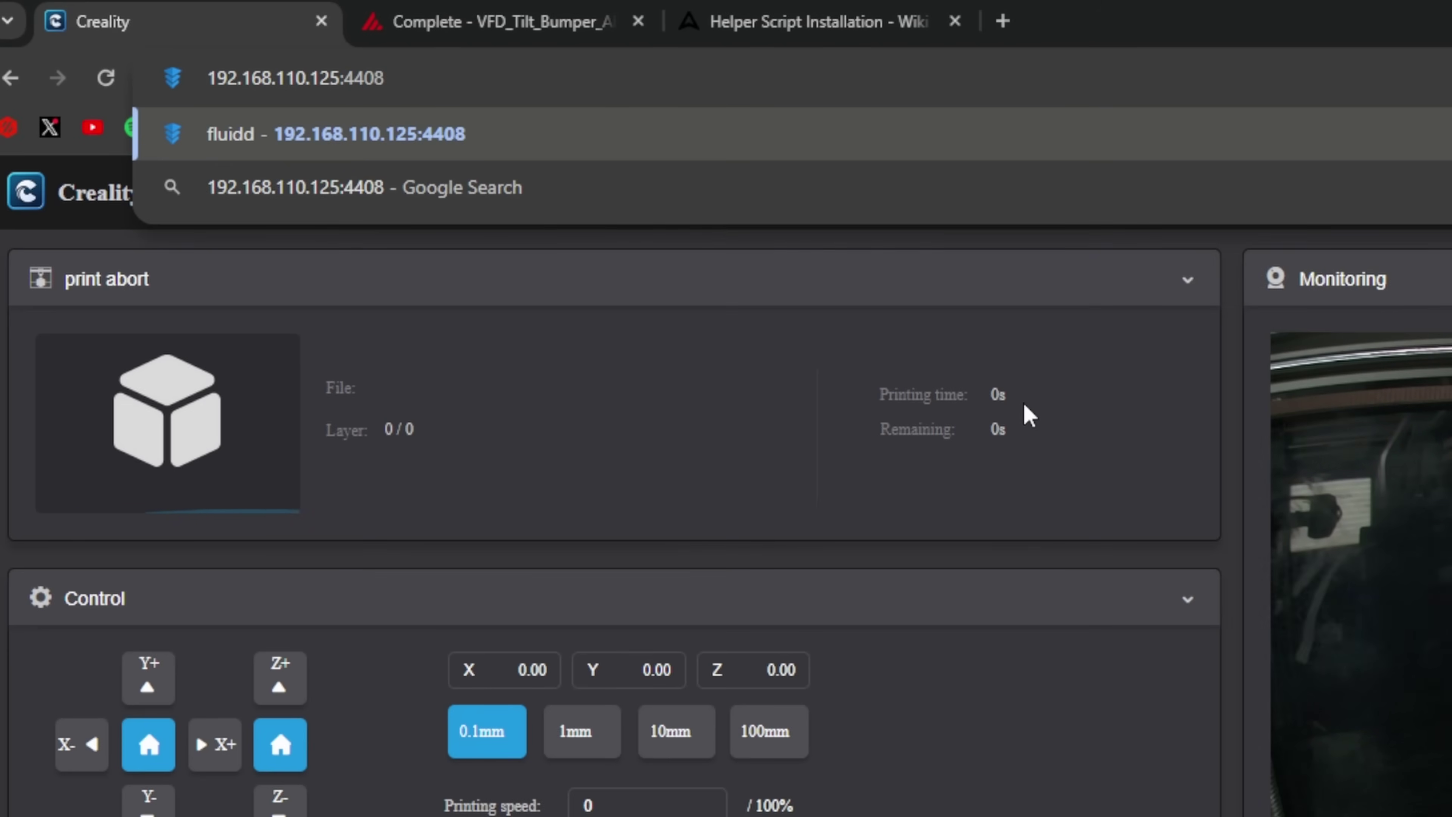
key("Return")
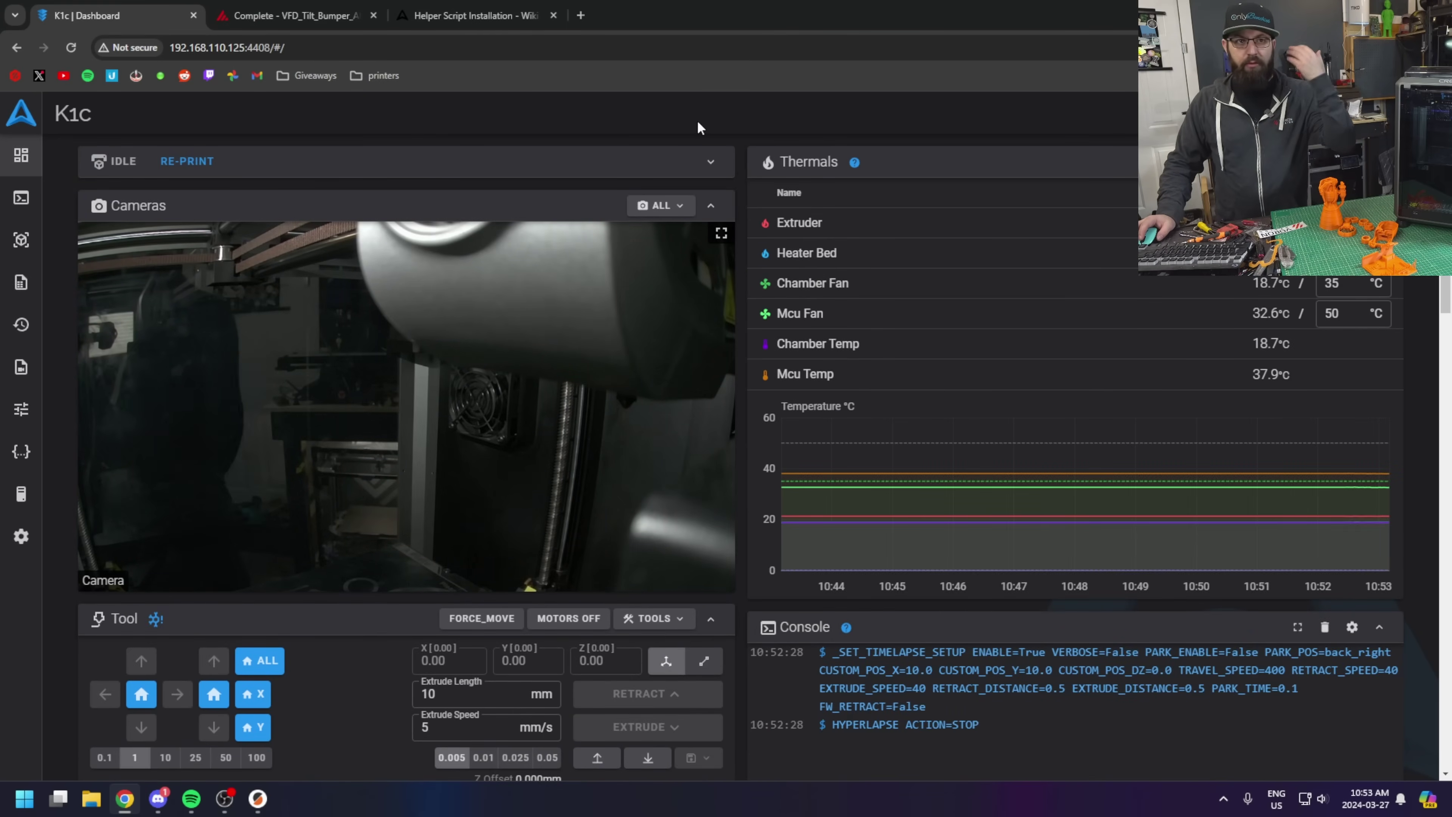
- Scroll the Fluidd dashboard, then show the Configuration page listing printer.cfg, moonraker.conf and logs
scroll(698, 131, "down", 6)
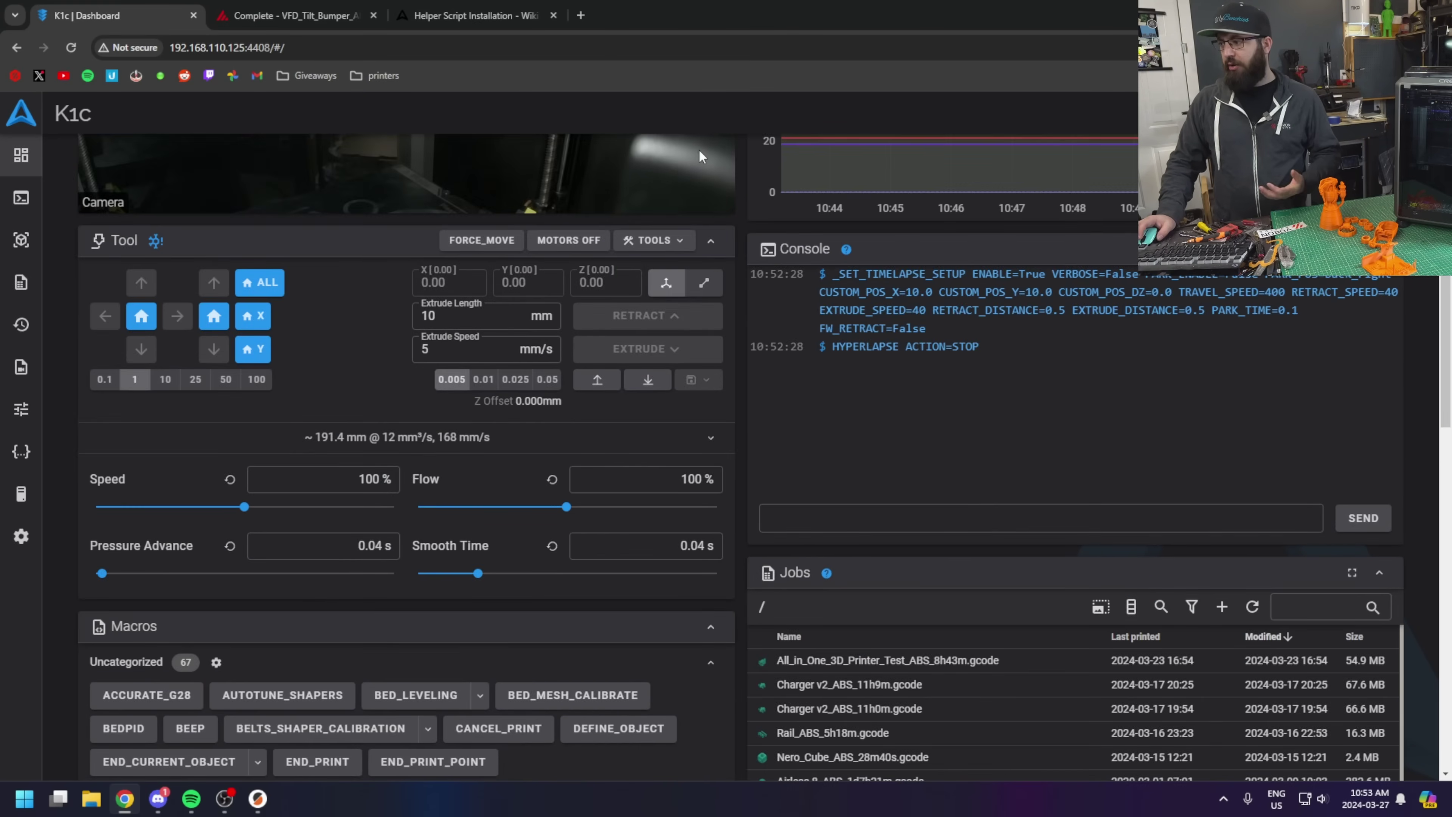
scroll(700, 150, "down", 11)
scroll(699, 150, "up", 6)
scroll(289, 468, "down", 11)
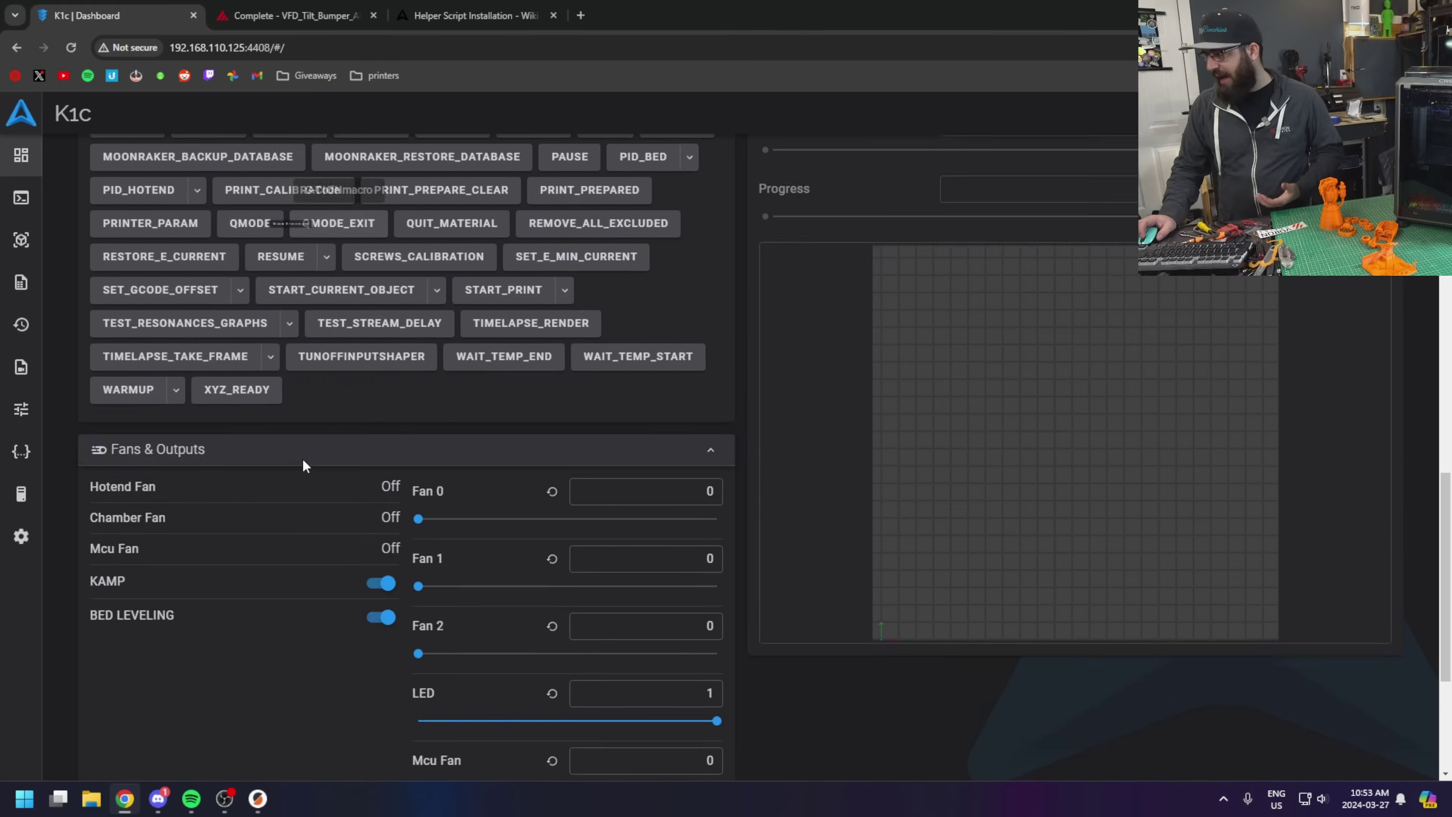
left_click(26, 461)
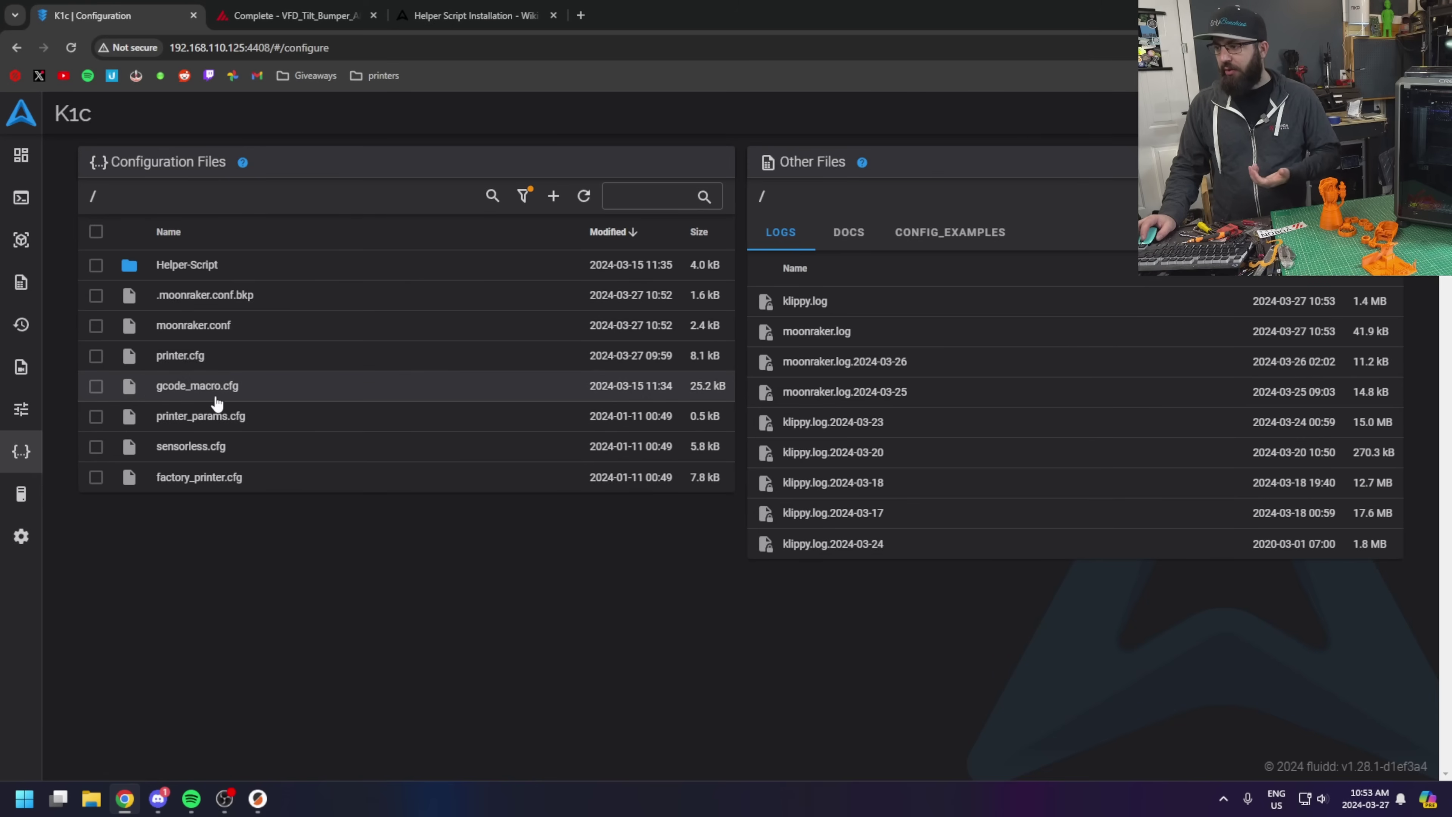
left_click(204, 359)
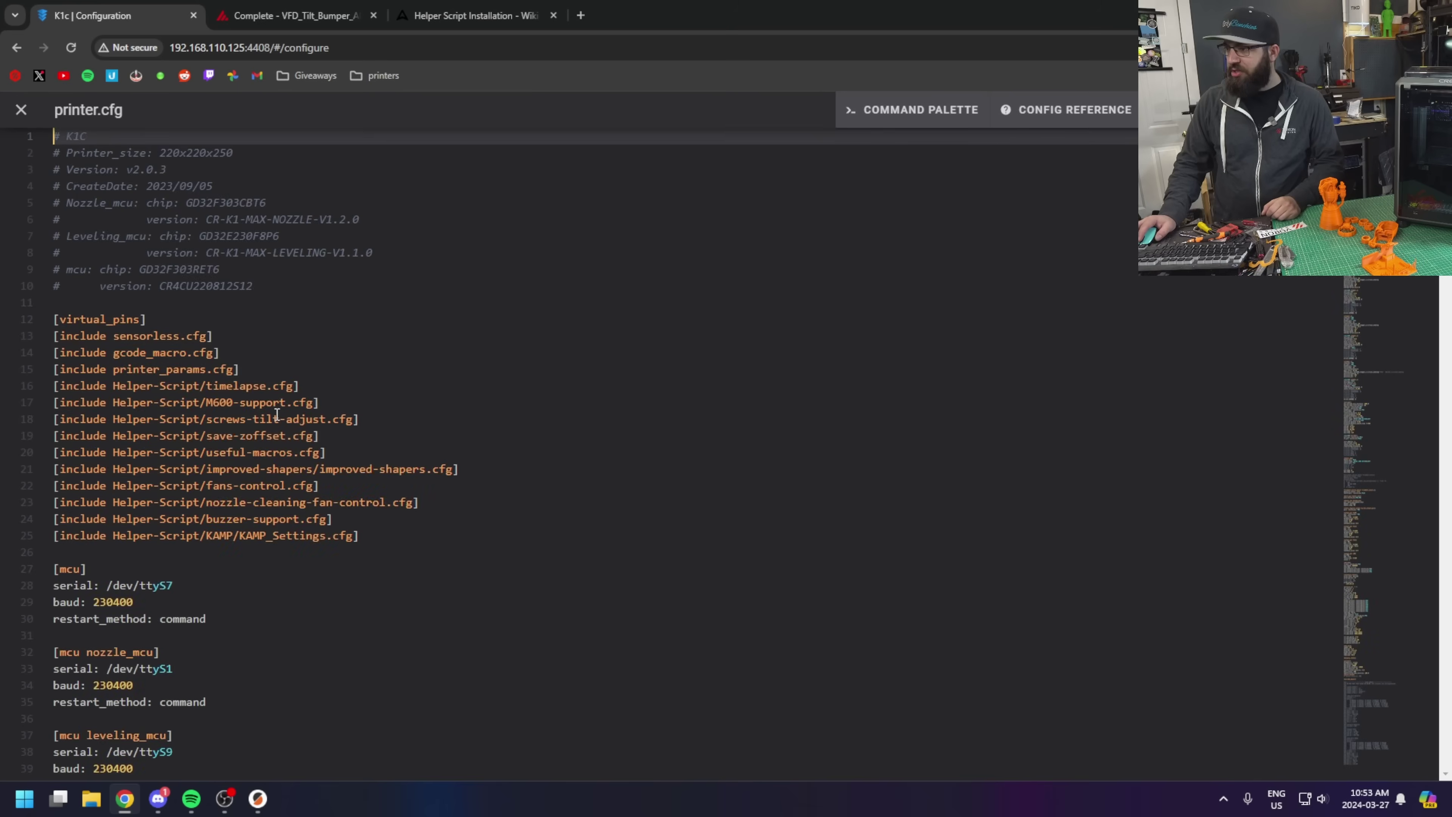
scroll(249, 458, "down", 8)
key("ctrl+f")
type("bed")
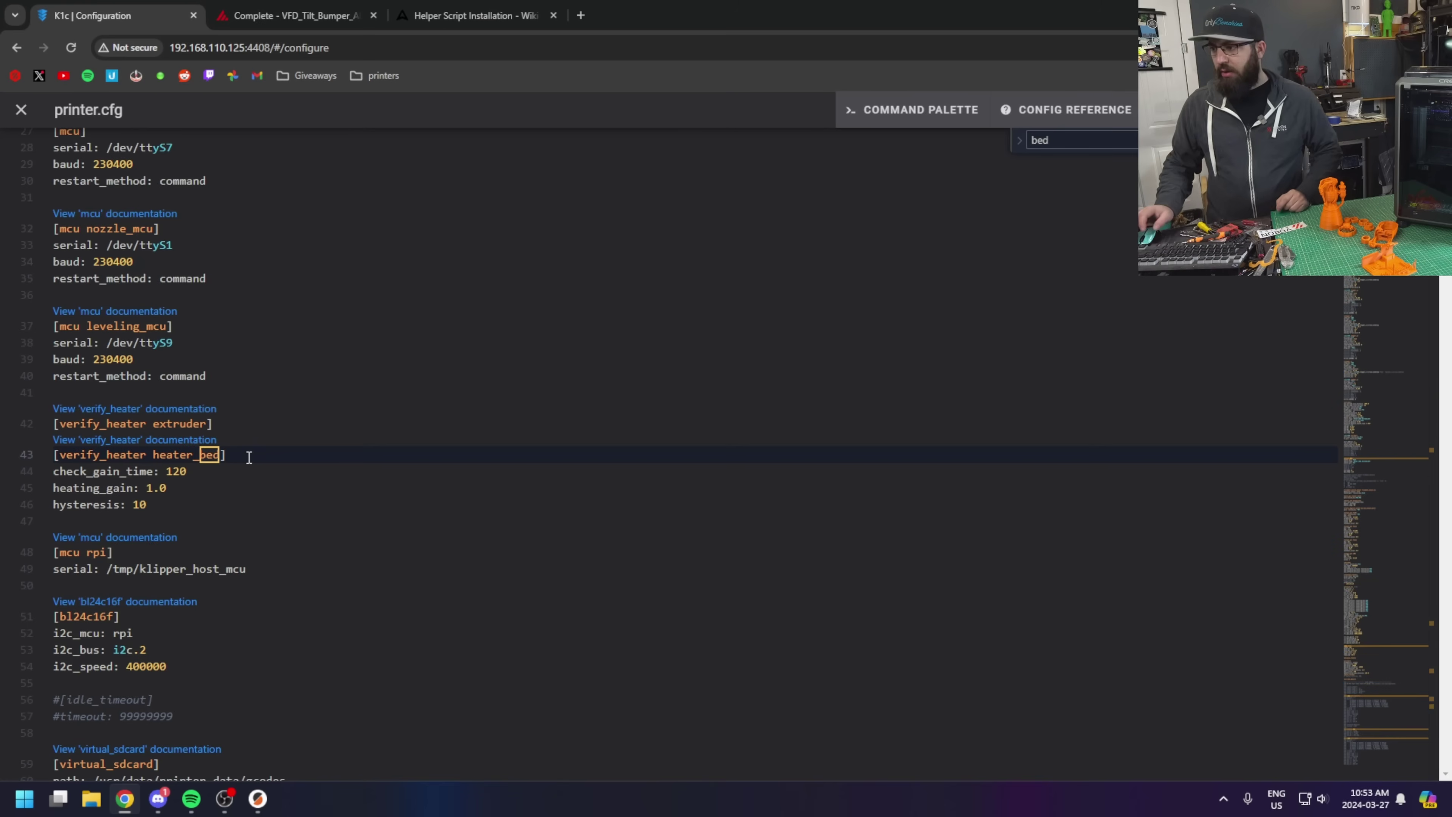
key("Return")
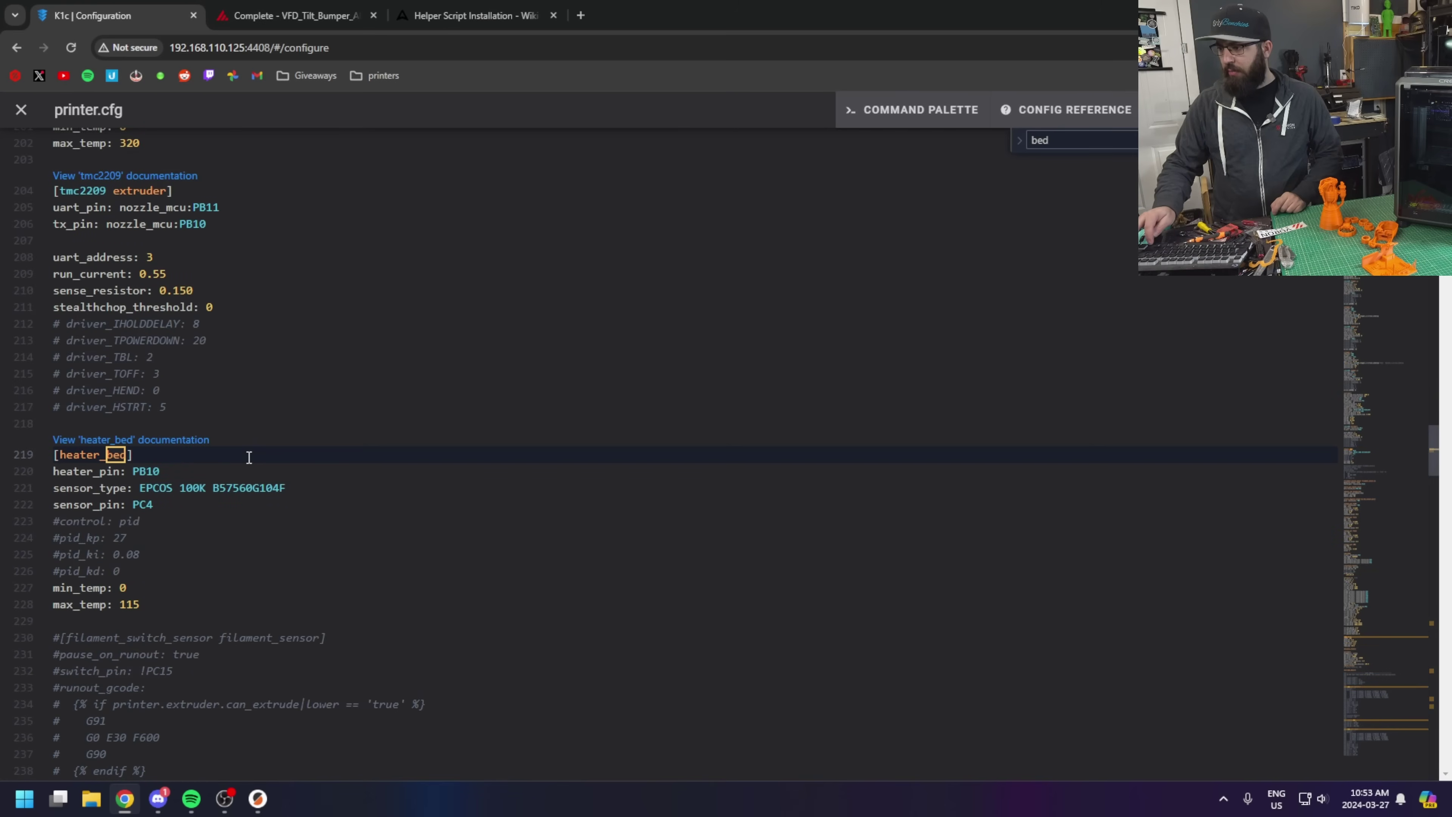
left_click_drag(183, 605, 55, 493)
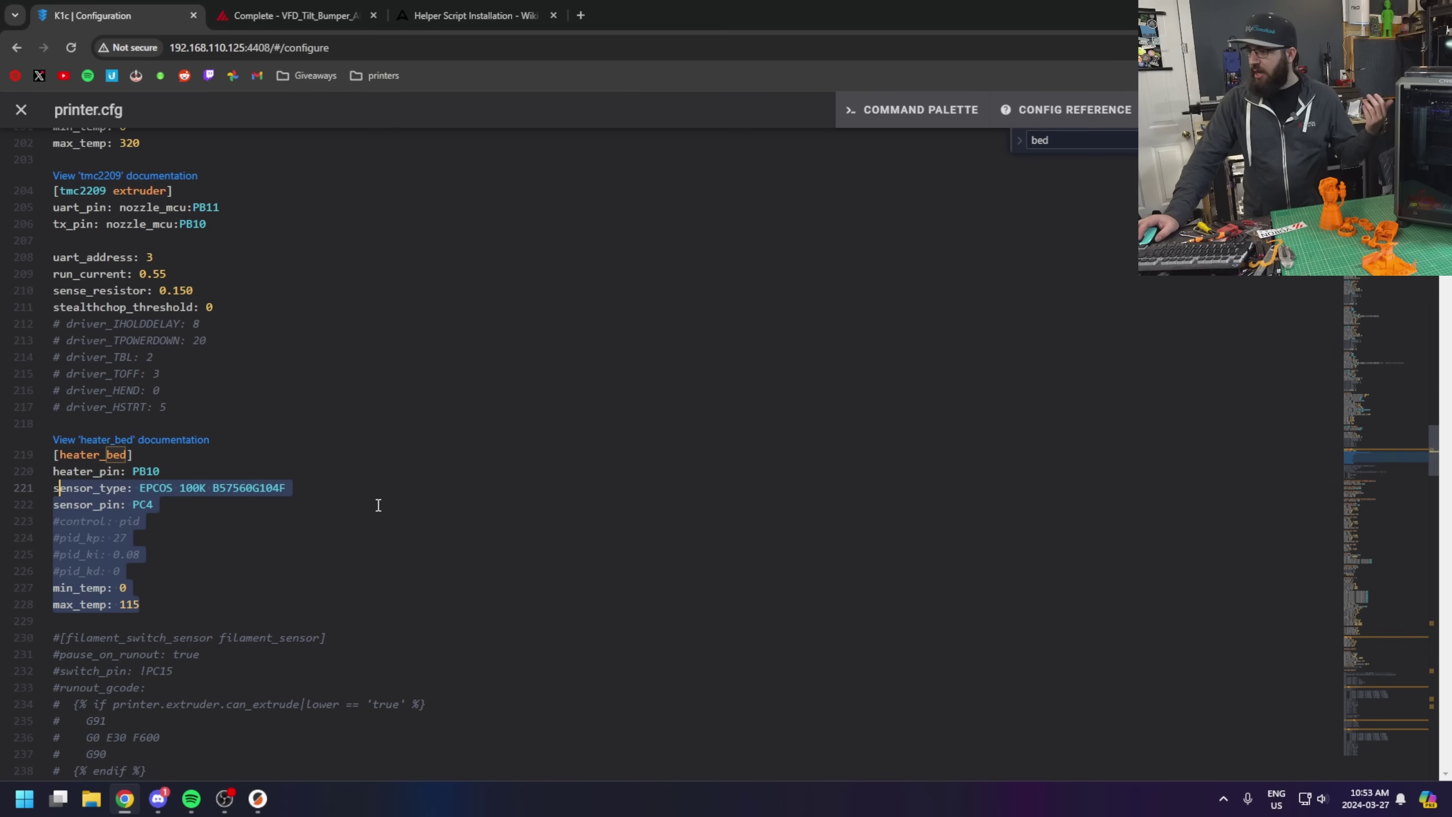
scroll(1384, 443, "up", 2)
- Close the printer.cfg editor, return to the Fluidd dashboard, and select the address's port
key("Escape")
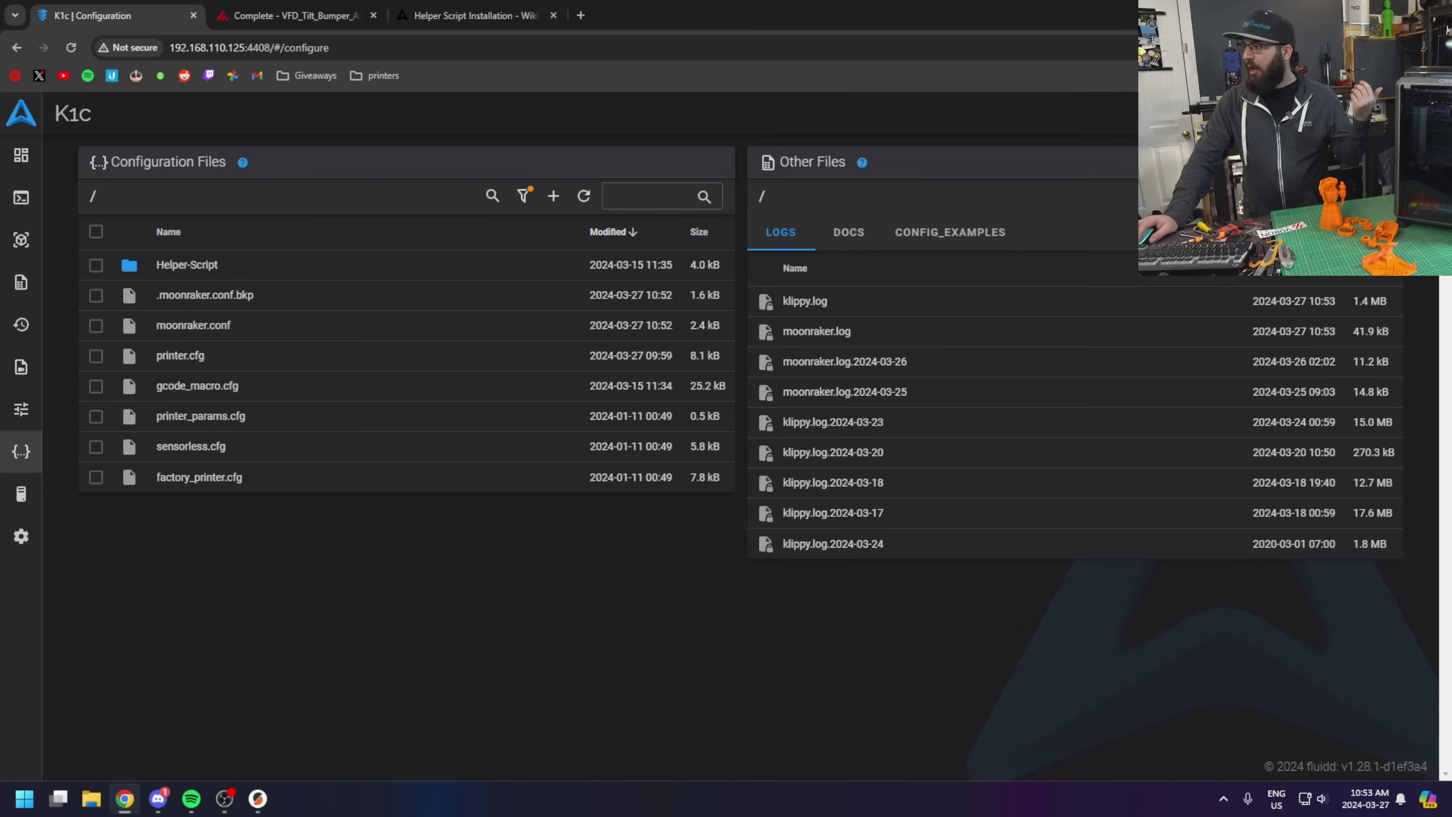
left_click(21, 155)
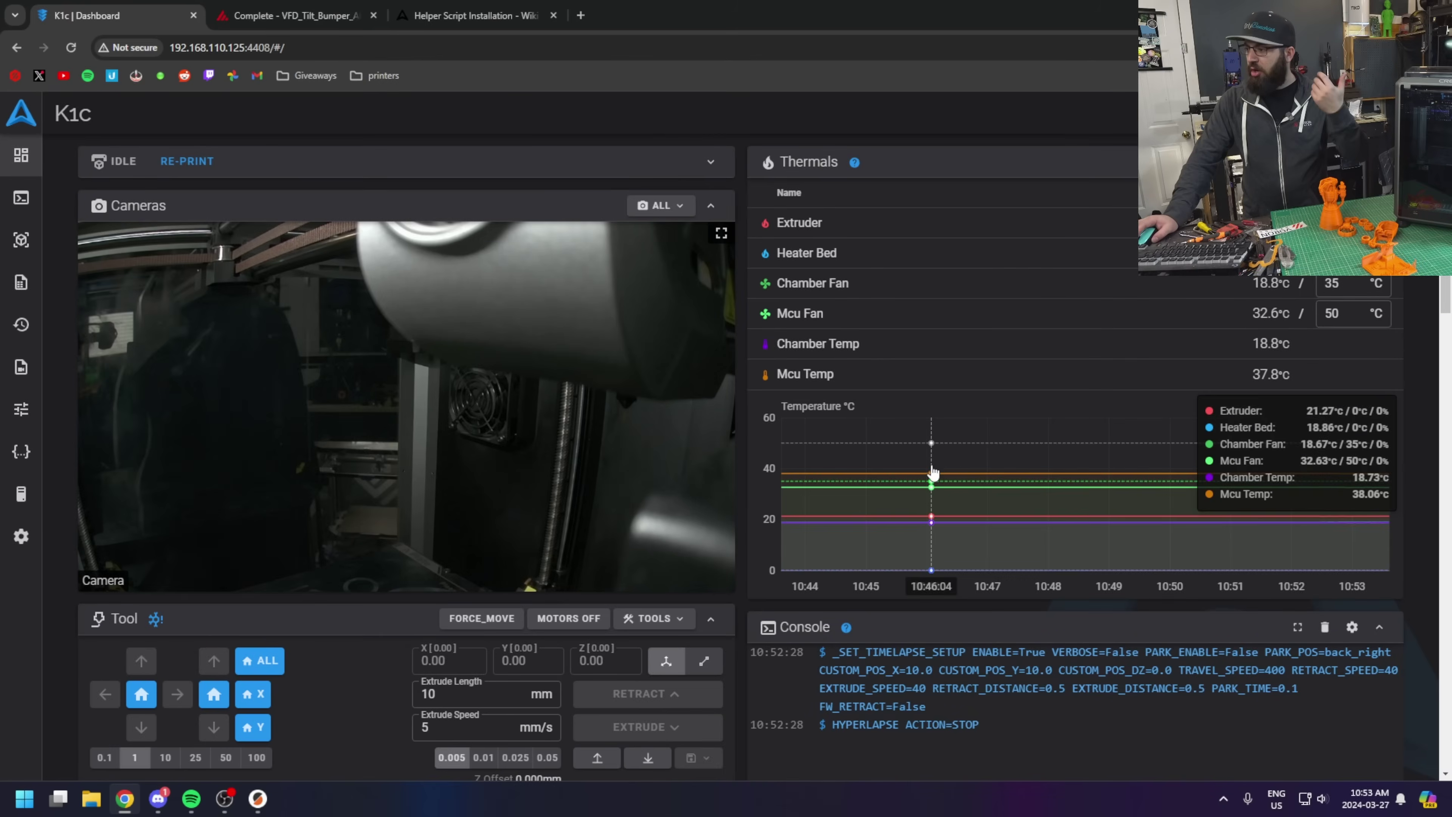
scroll(898, 366, "down", 10)
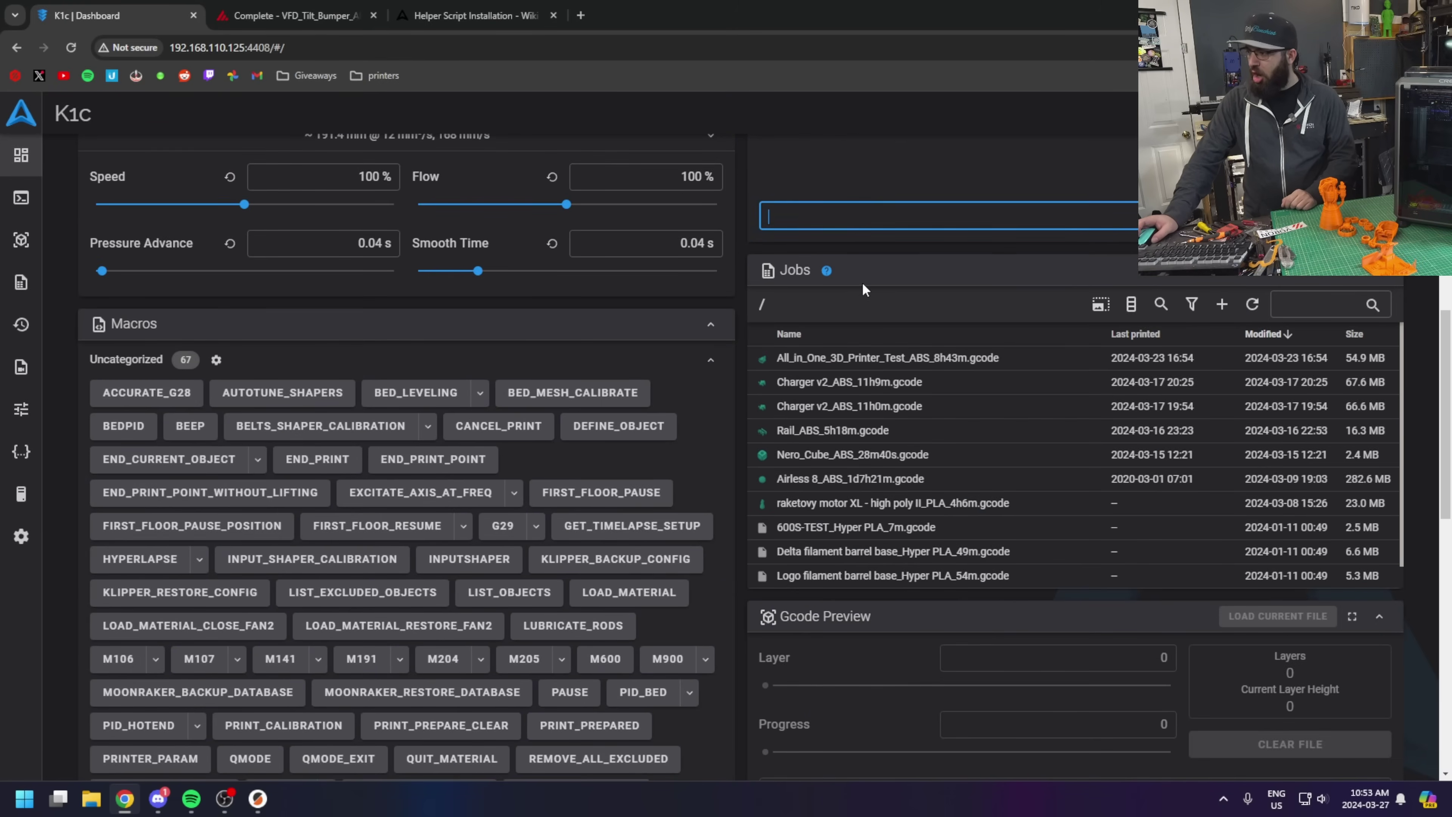
scroll(864, 289, "up", 6)
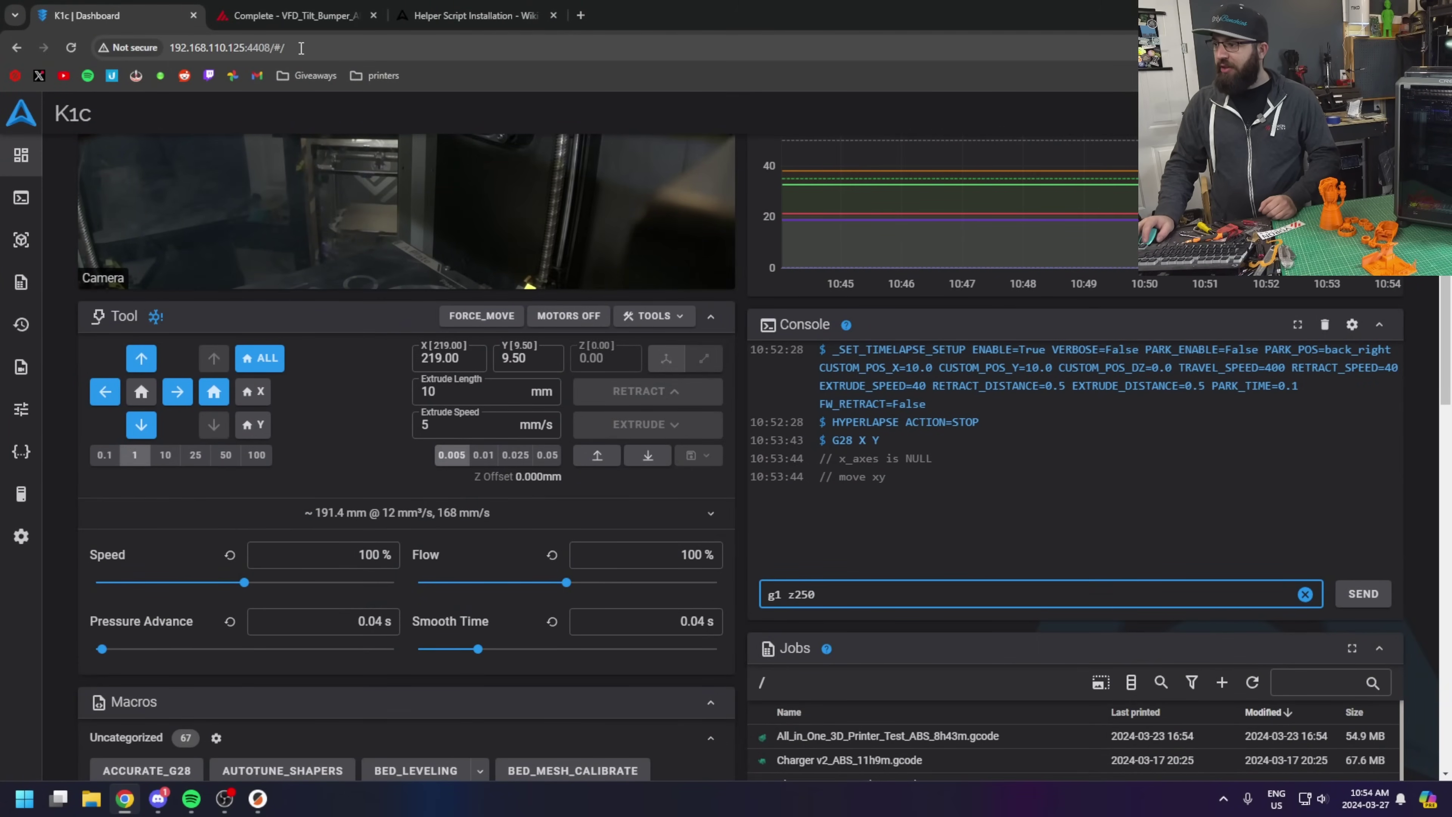
left_click_drag(301, 47, 270, 49)
- Change the address port from 4408 to 4409 to load Mainsail's dashboard
type("9")
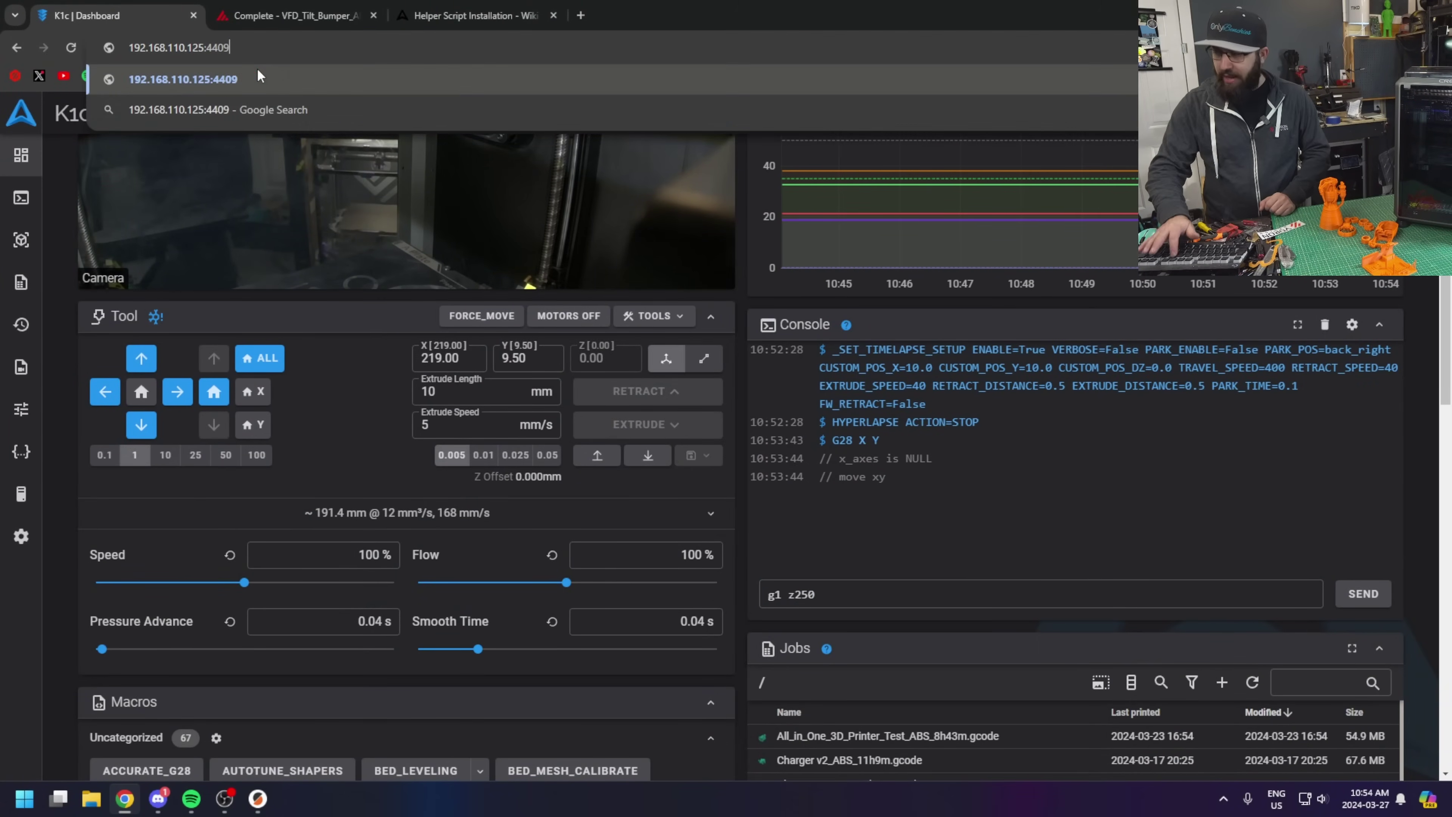
key("Return")
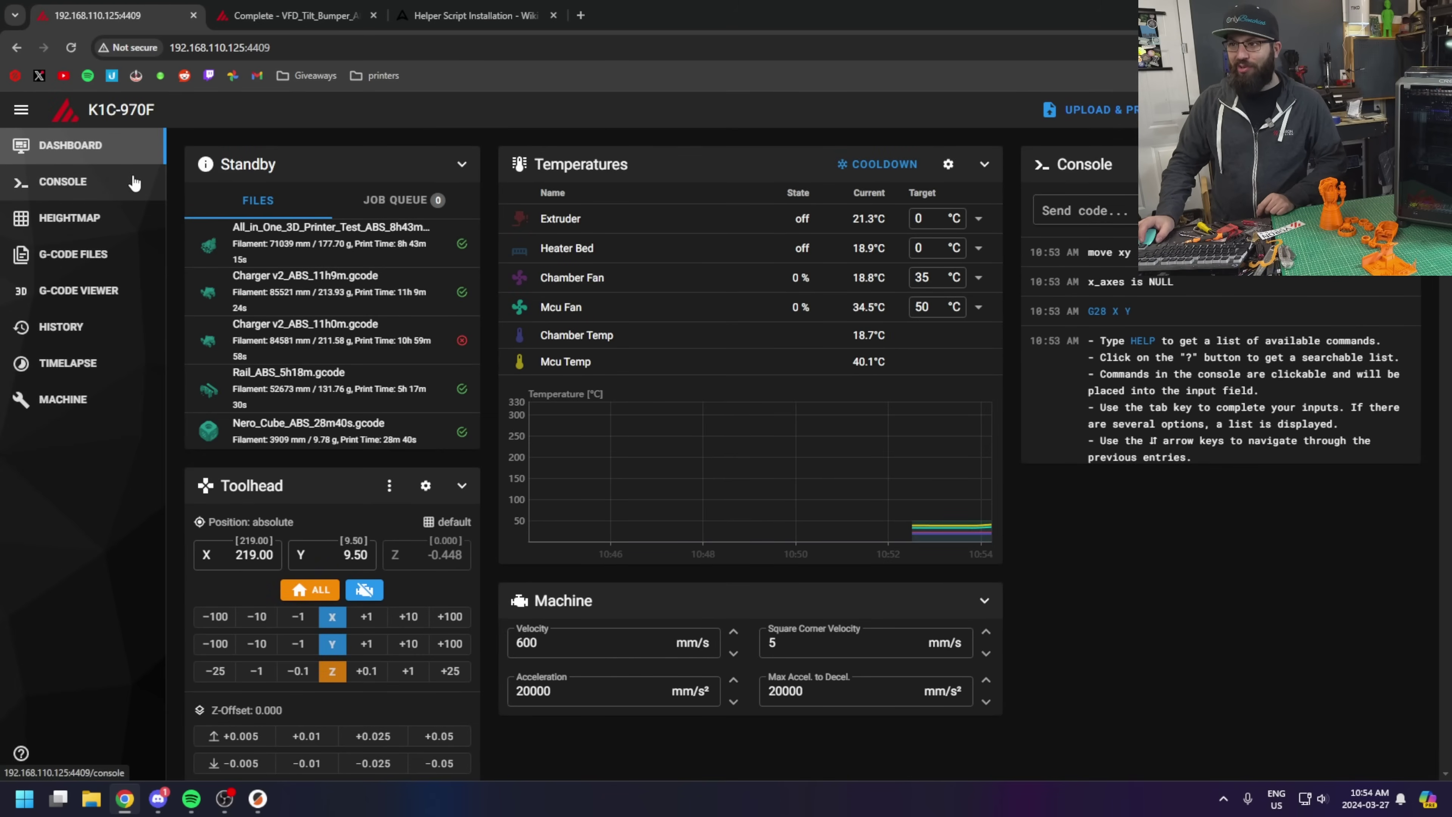
scroll(391, 270, "down", 10)
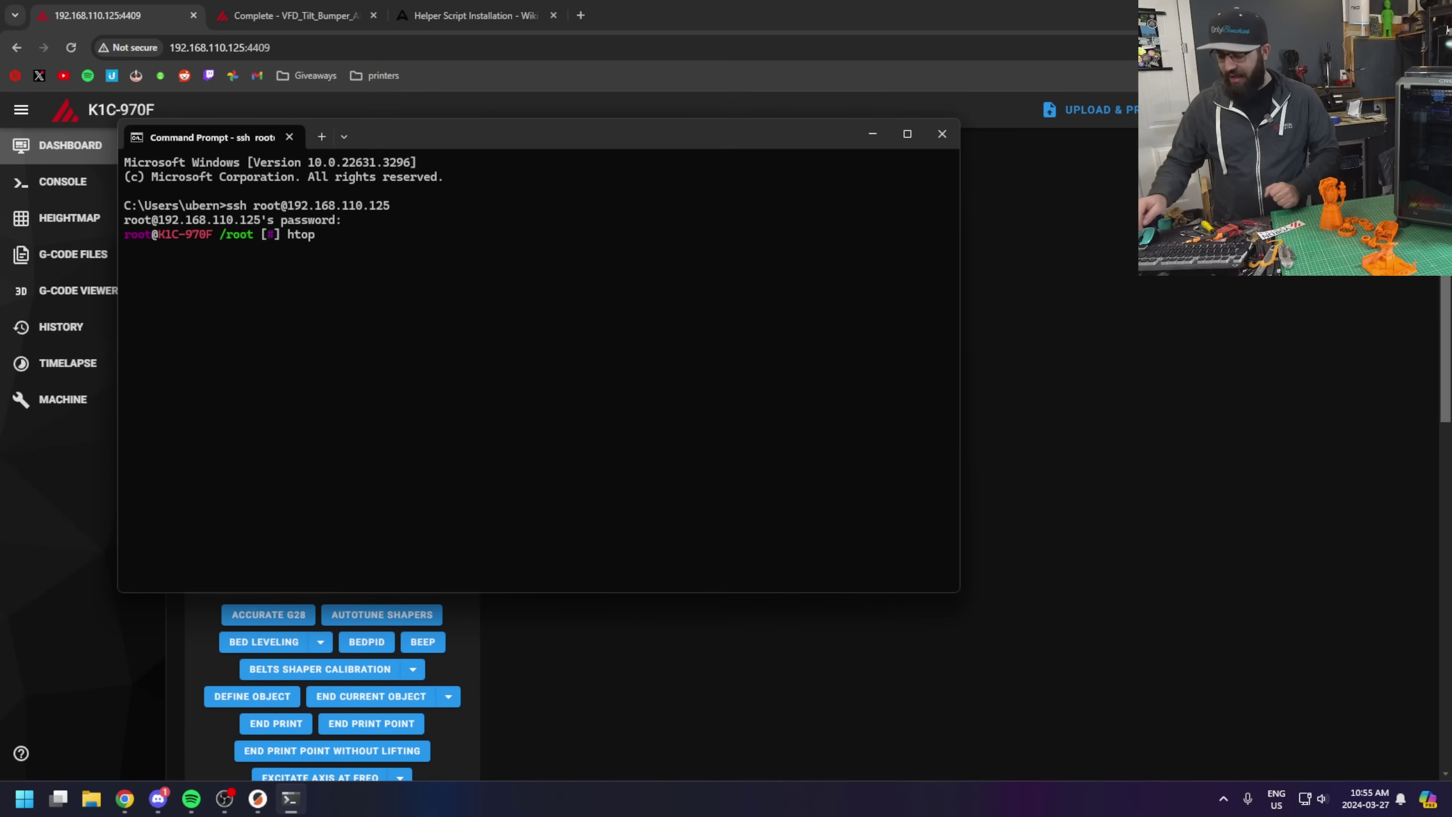
- Run htop in the SSH session to view the printer's running processes
key("Return")
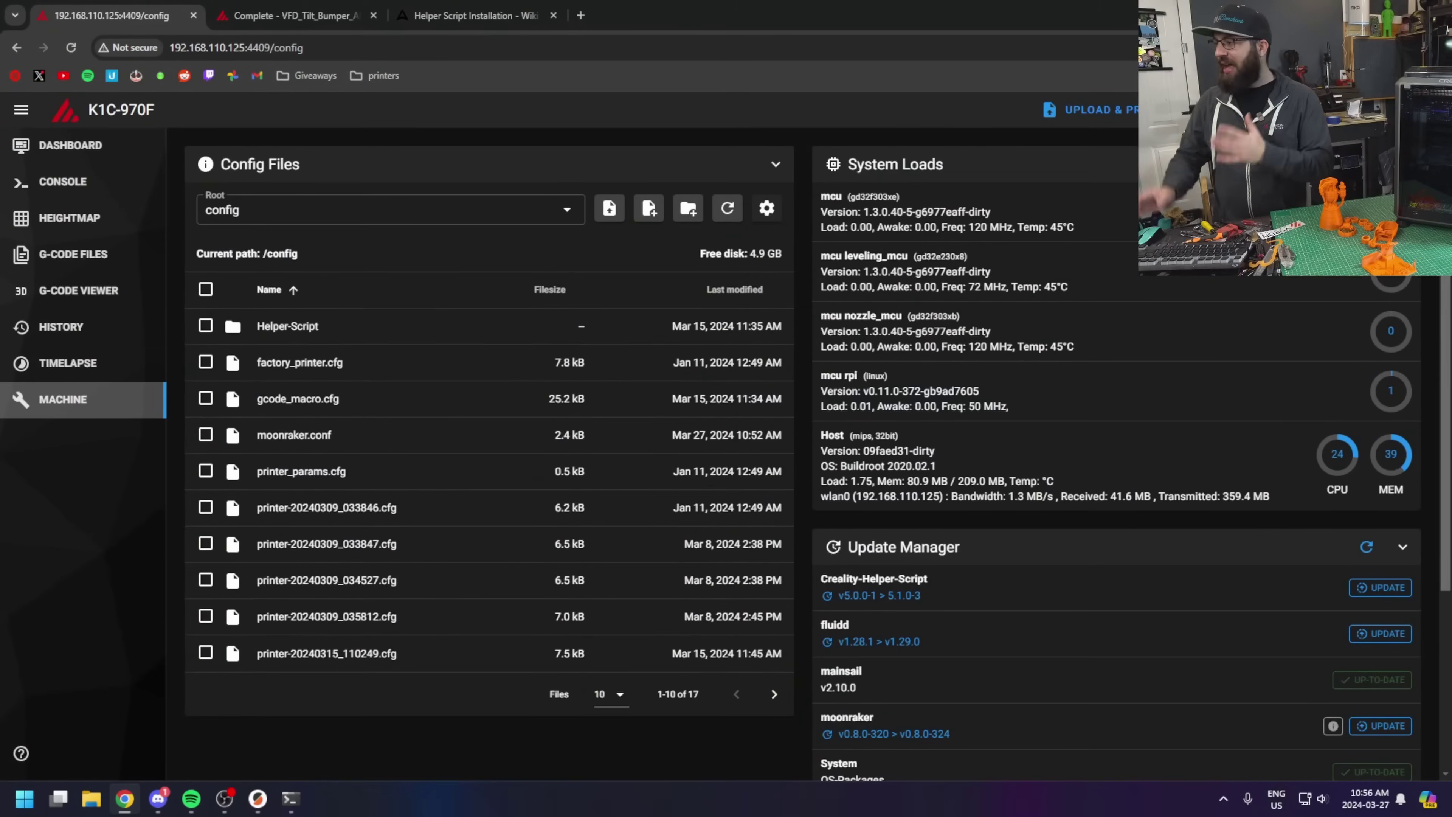
- Return to the Mainsail dashboard, then bring up PrusaSlicer with its empty MK4 bed
left_click(112, 146)
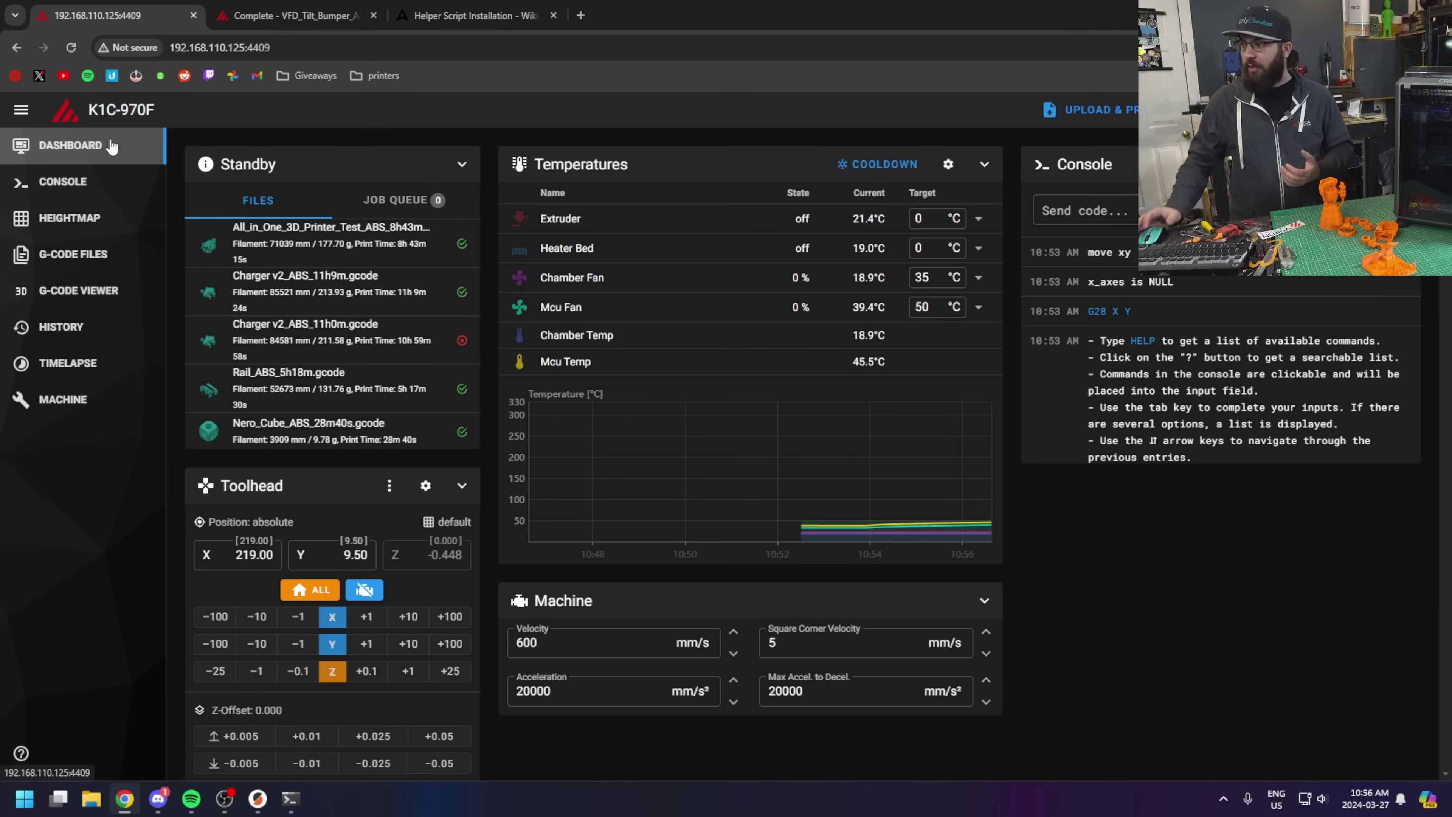
left_click(257, 799)
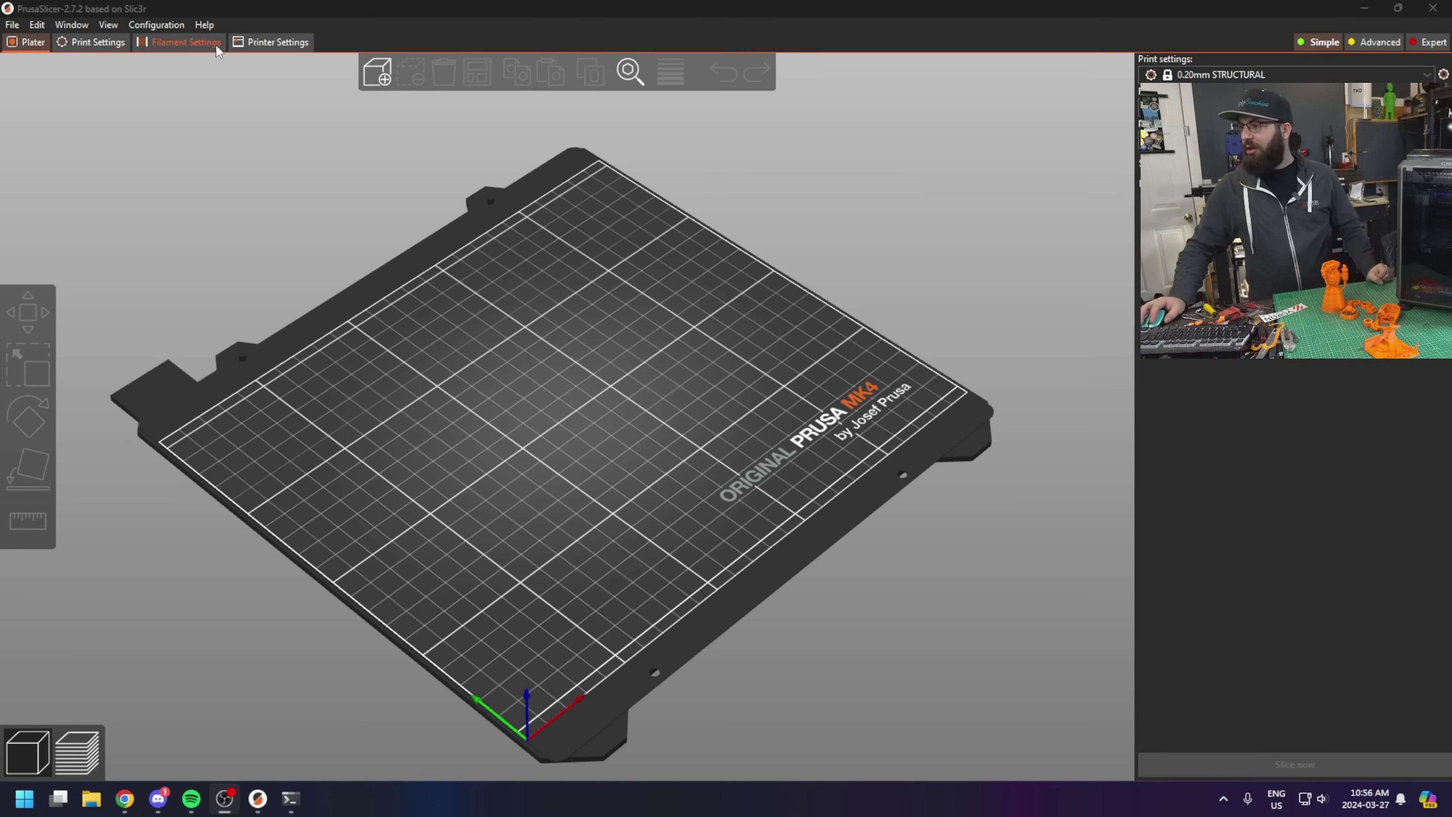
- View PrusaSlicer's Print Settings in Advanced, then Expert mode, and minimize the slicer
left_click(108, 43)
left_click(1373, 42)
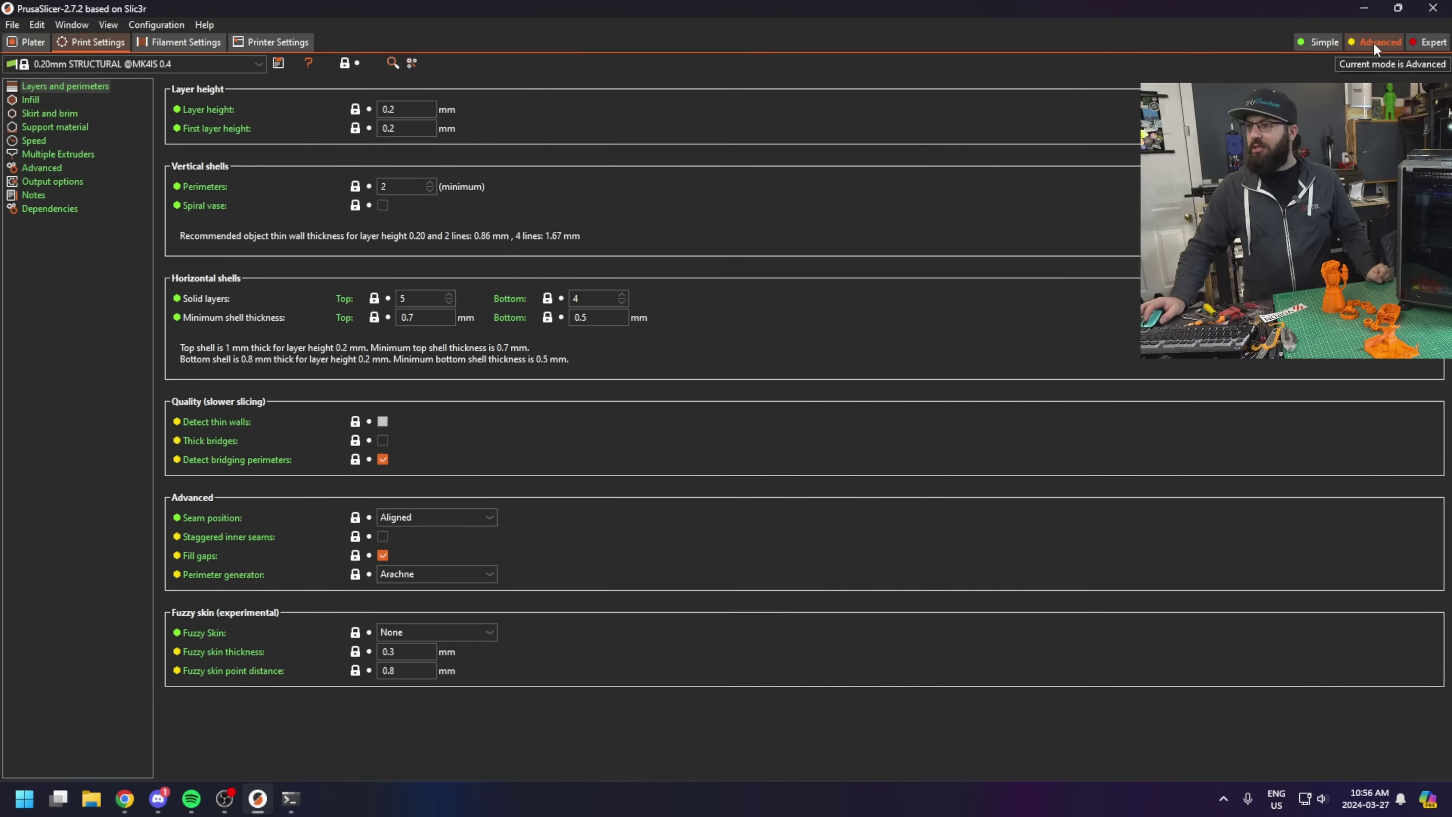
left_click(1316, 38)
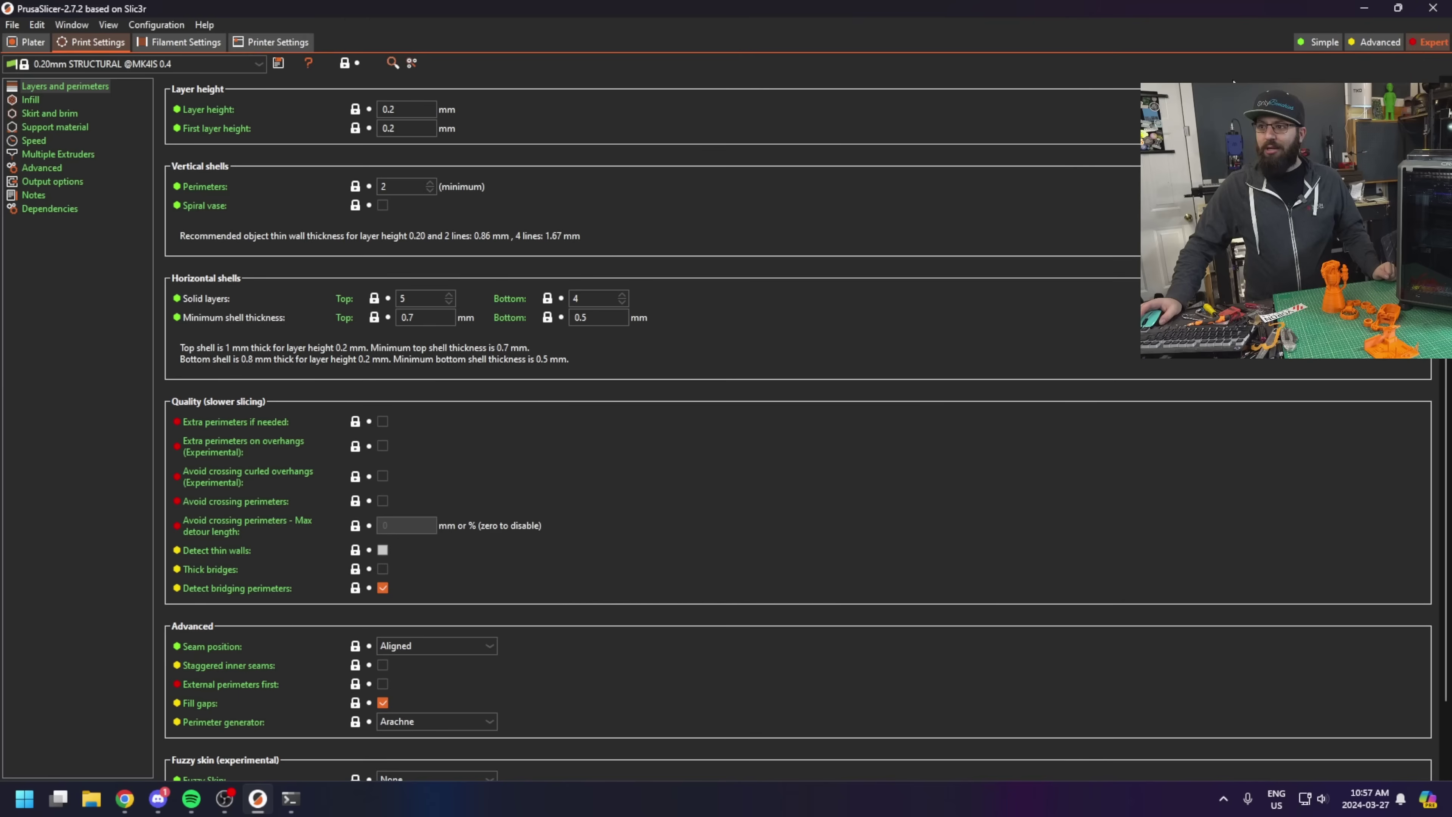
left_click(1369, 8)
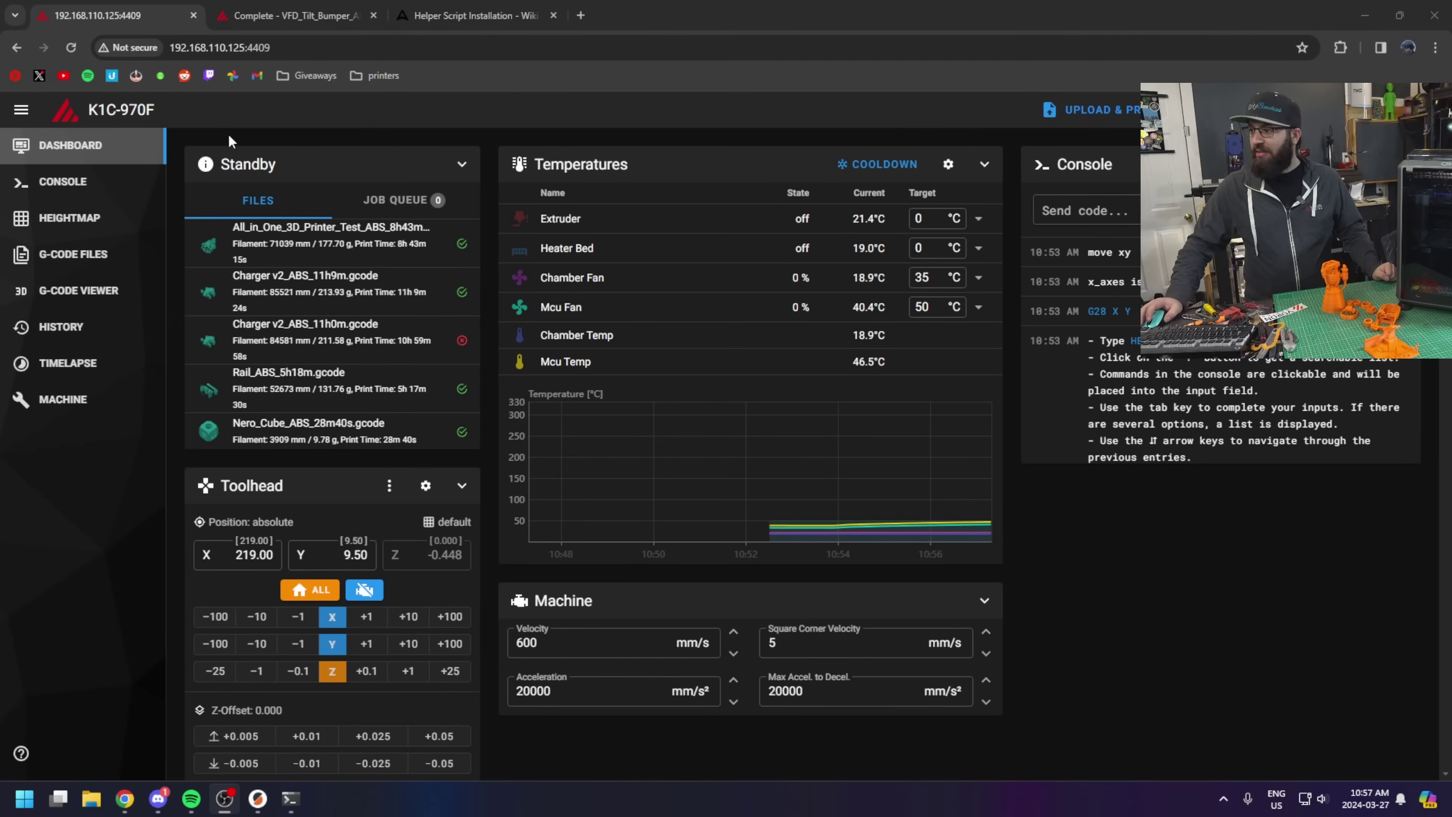
- Open Creality's stock interface from the printers bookmarks, then scroll the Mainsail 4409 tab
left_click(374, 75)
left_click(472, 103)
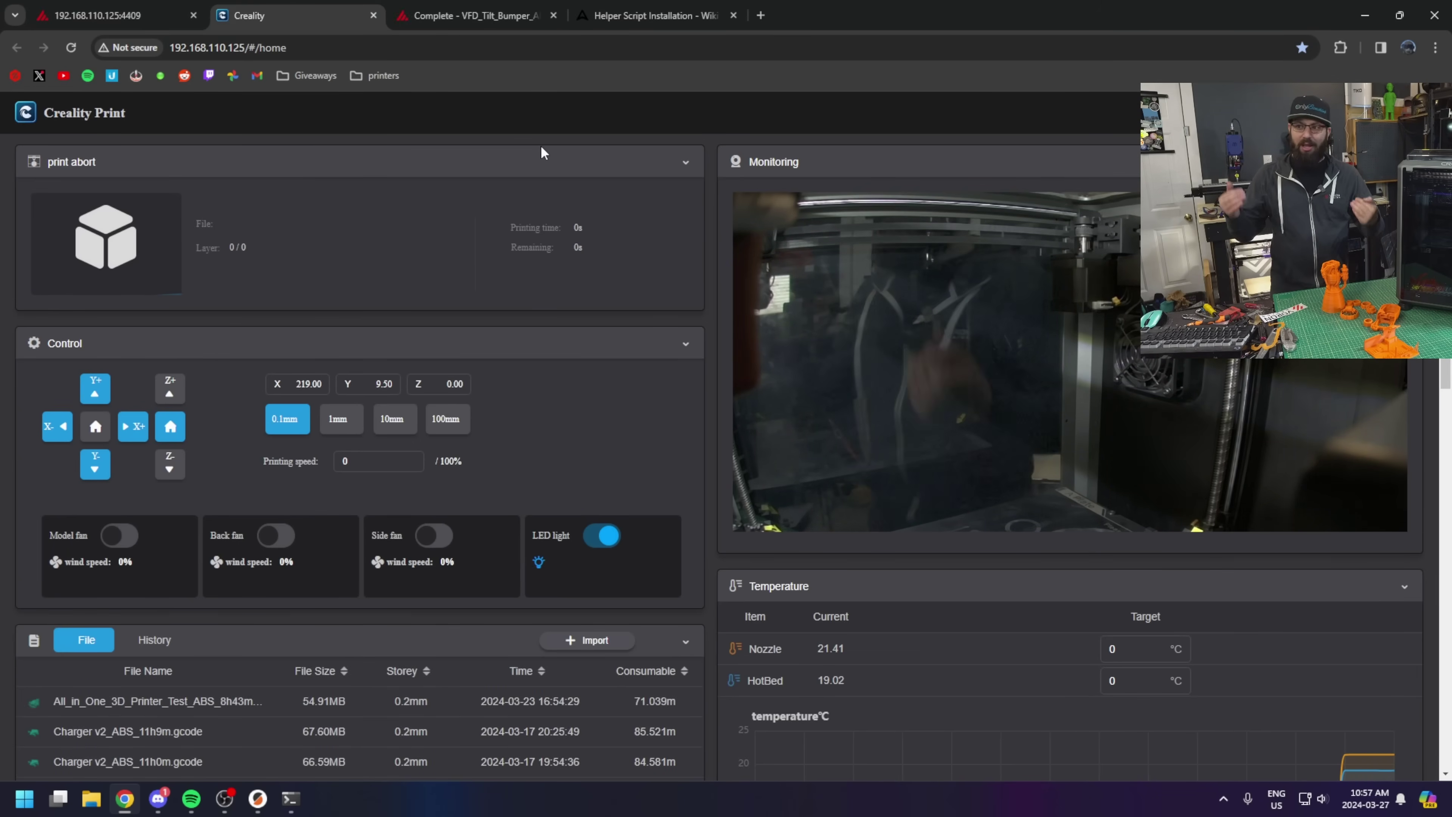
left_click(183, 14)
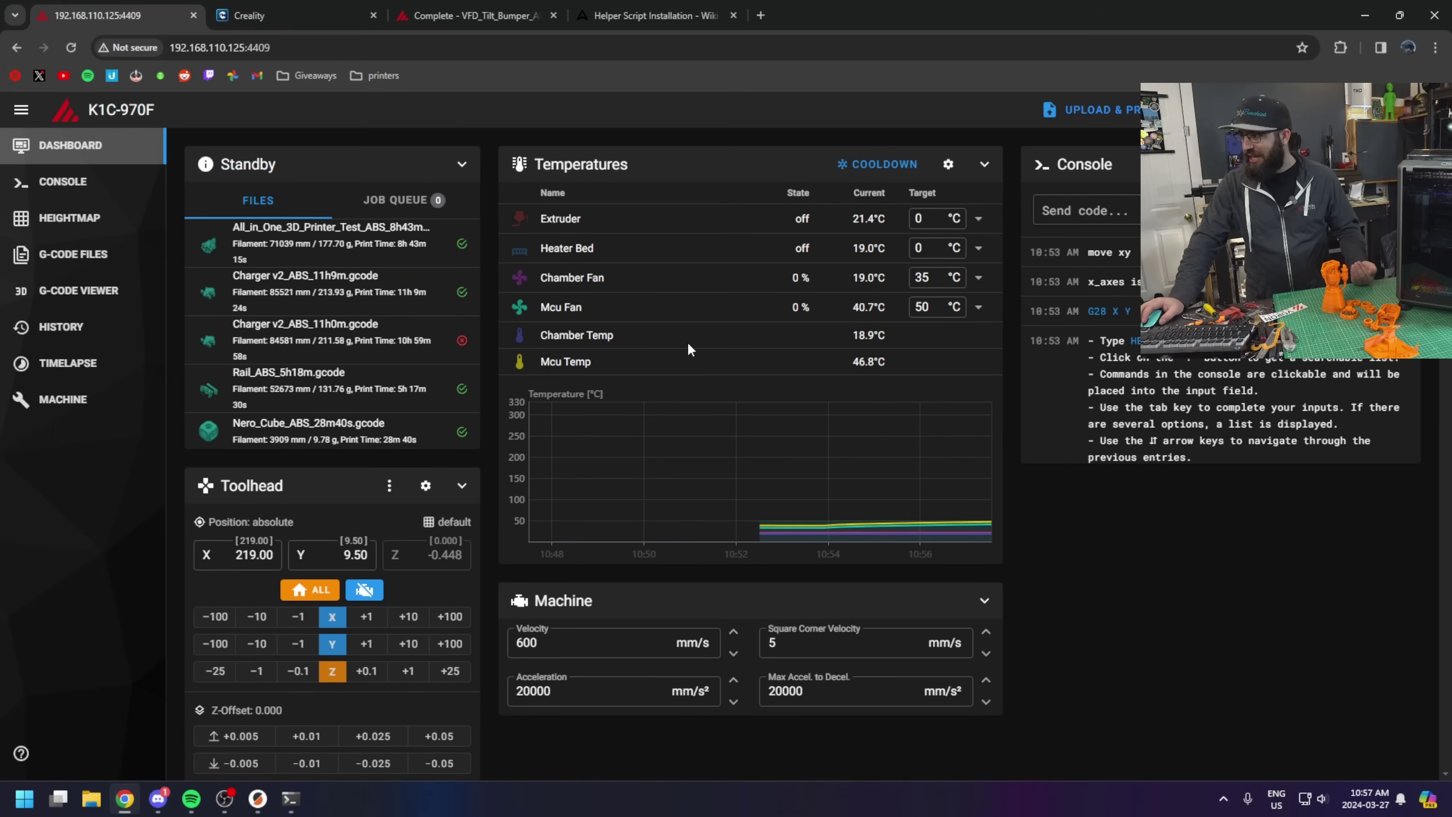
scroll(464, 260, "down", 20)
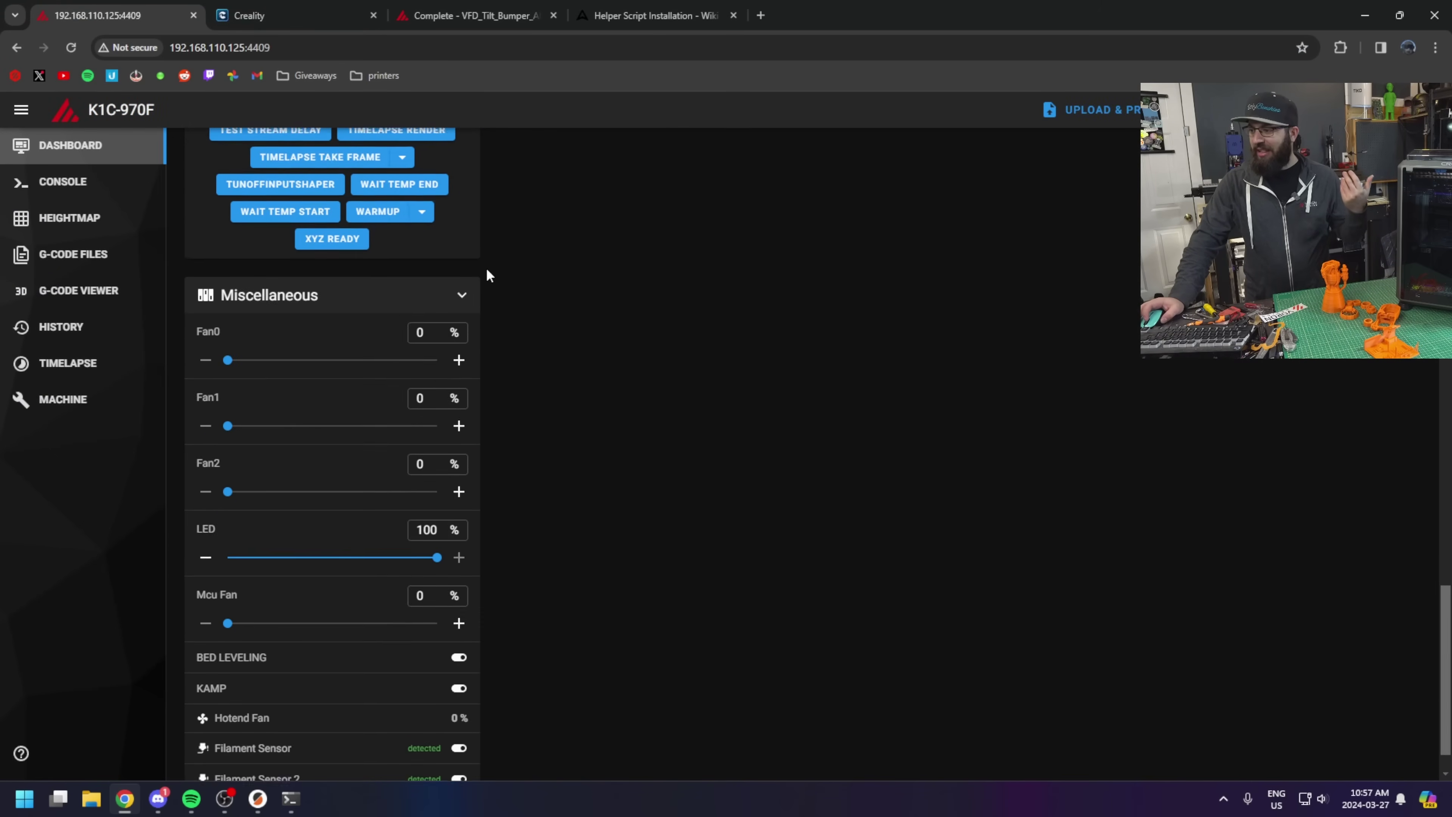
scroll(546, 314, "up", 15)
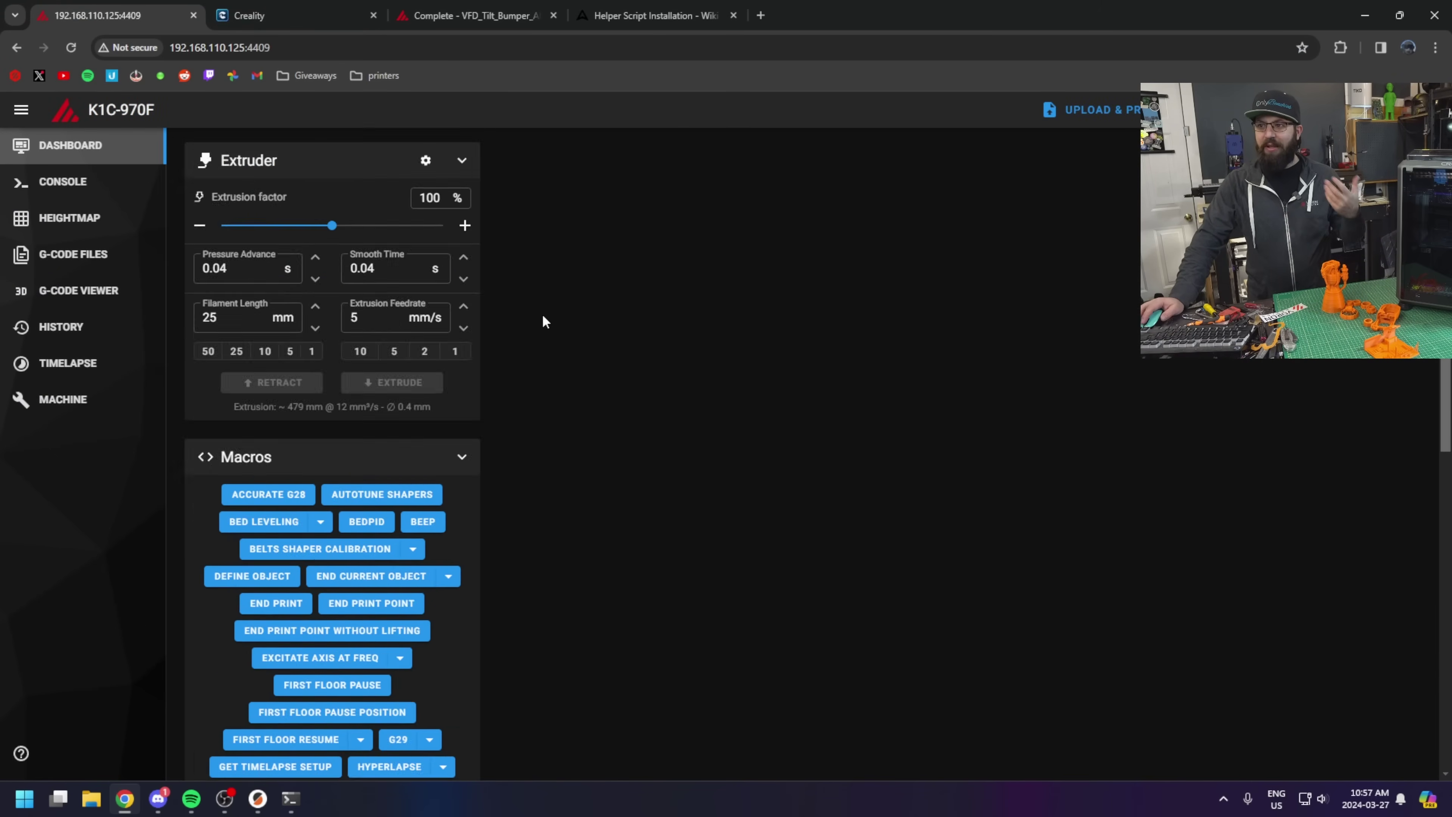
scroll(538, 313, "up", 5)
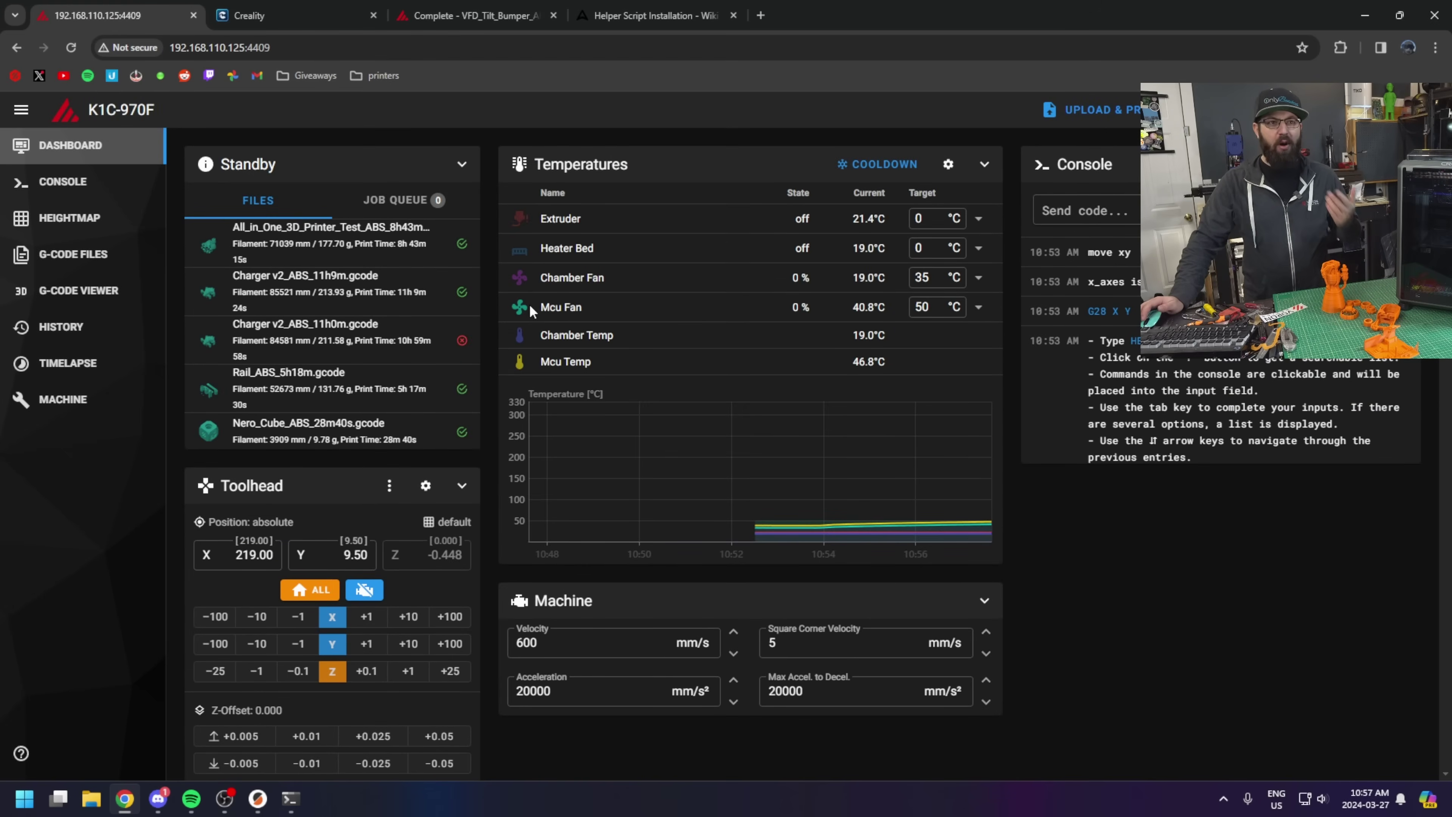
- Switch to the Creality Print tab and scroll through its K1C dashboard
left_click(291, 15)
scroll(841, 456, "down", 12)
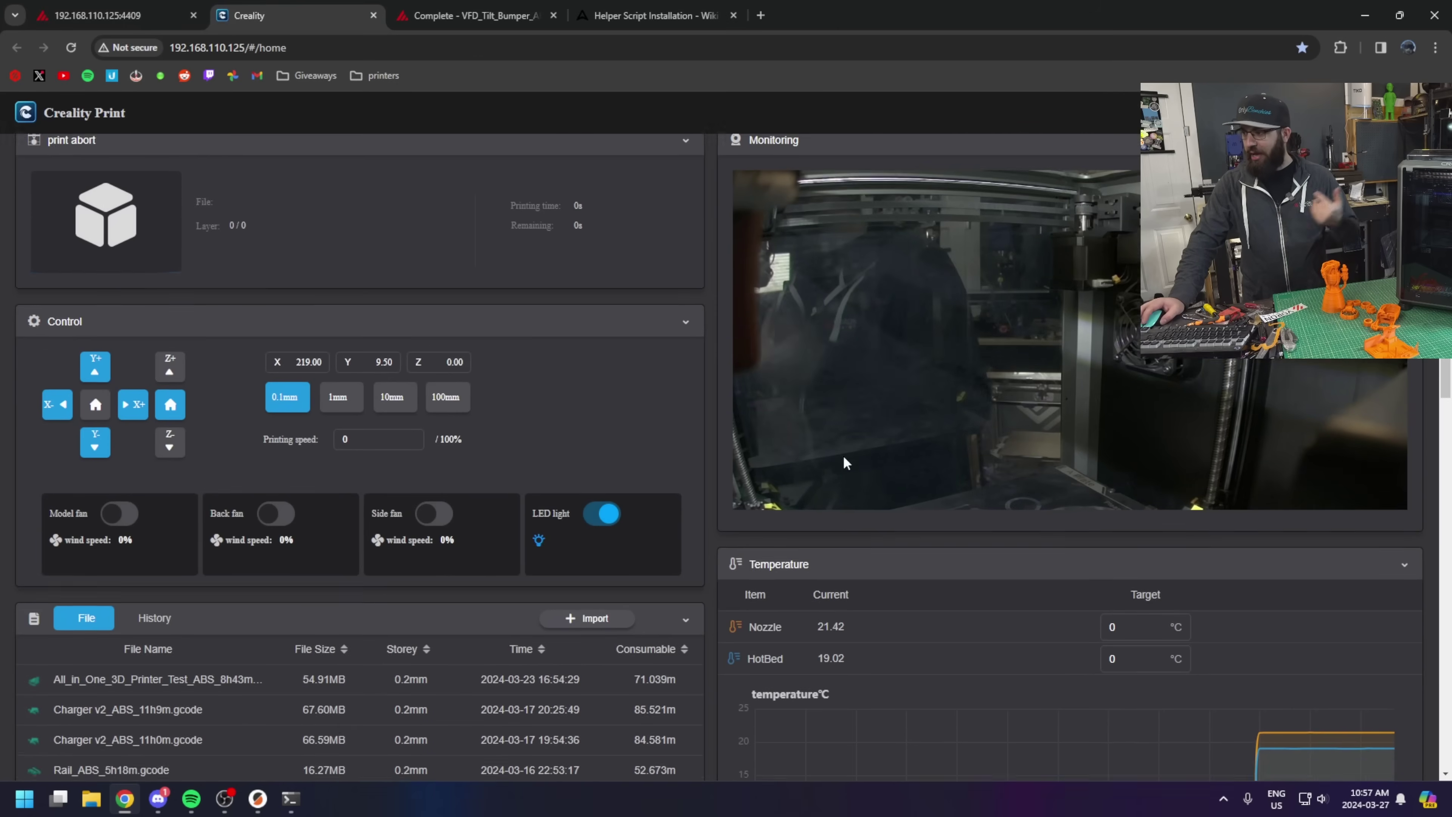
scroll(834, 484, "up", 4)
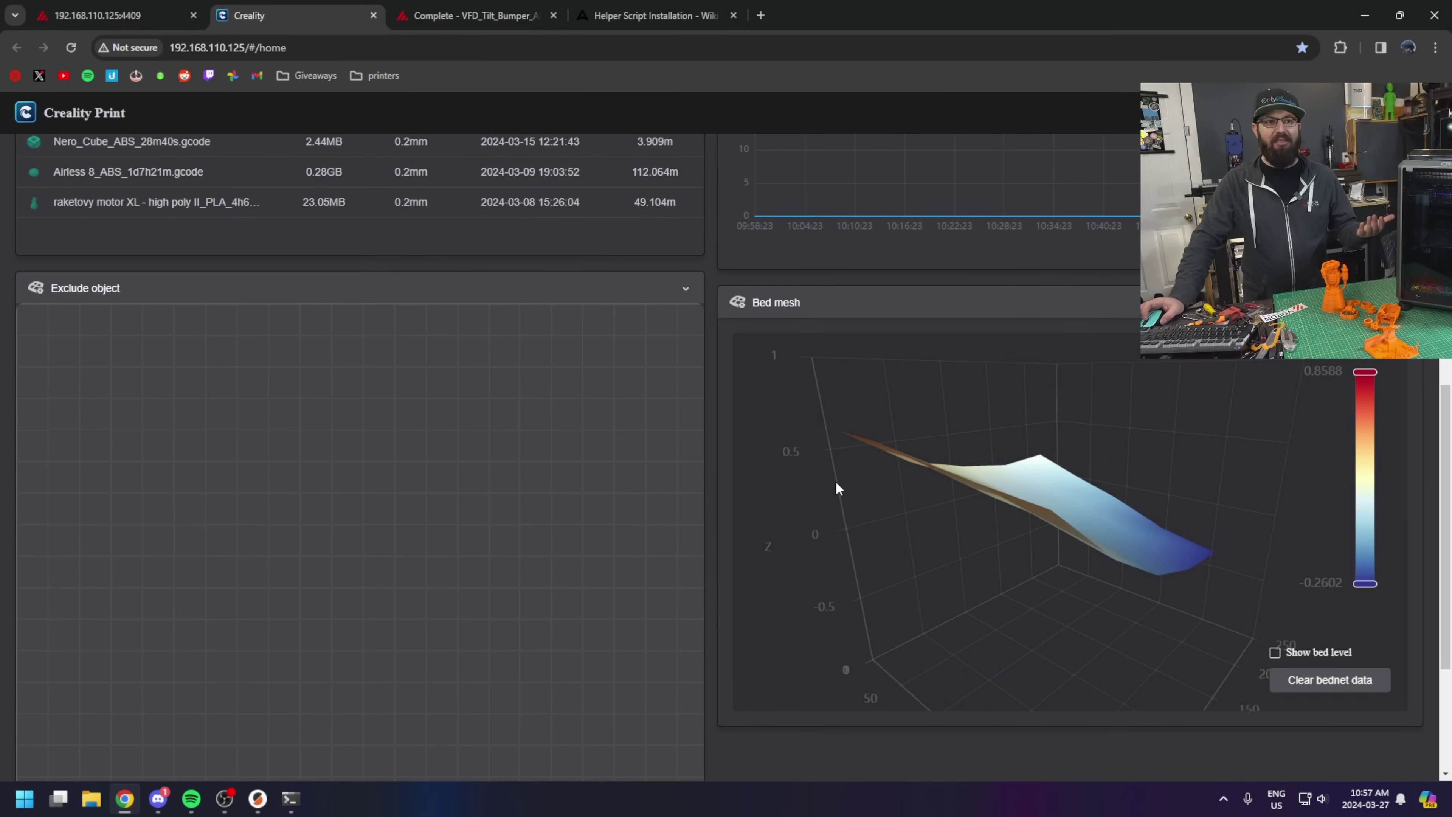
scroll(125, 205, "up", 7)
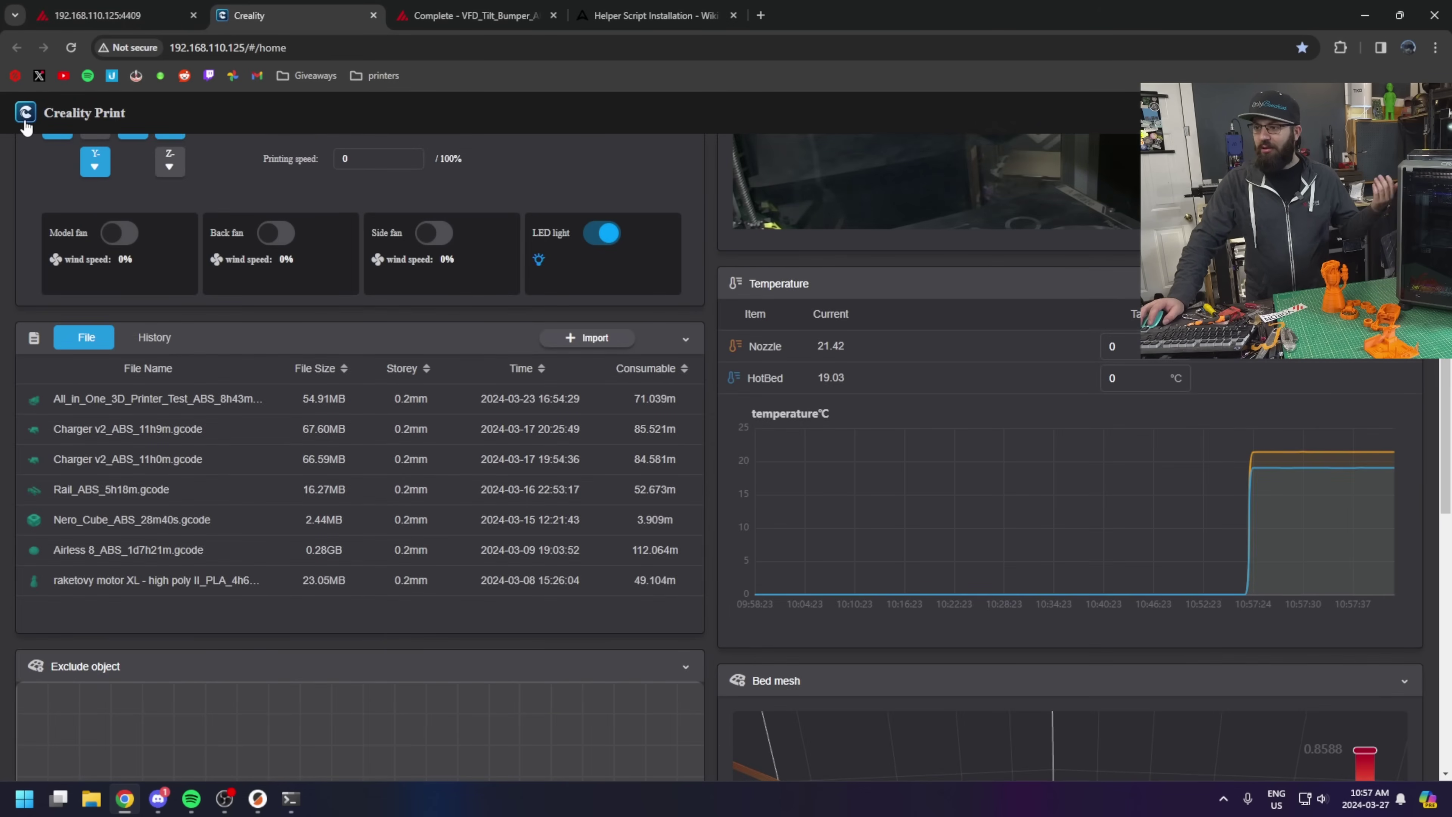
scroll(16, 140, "up", 5)
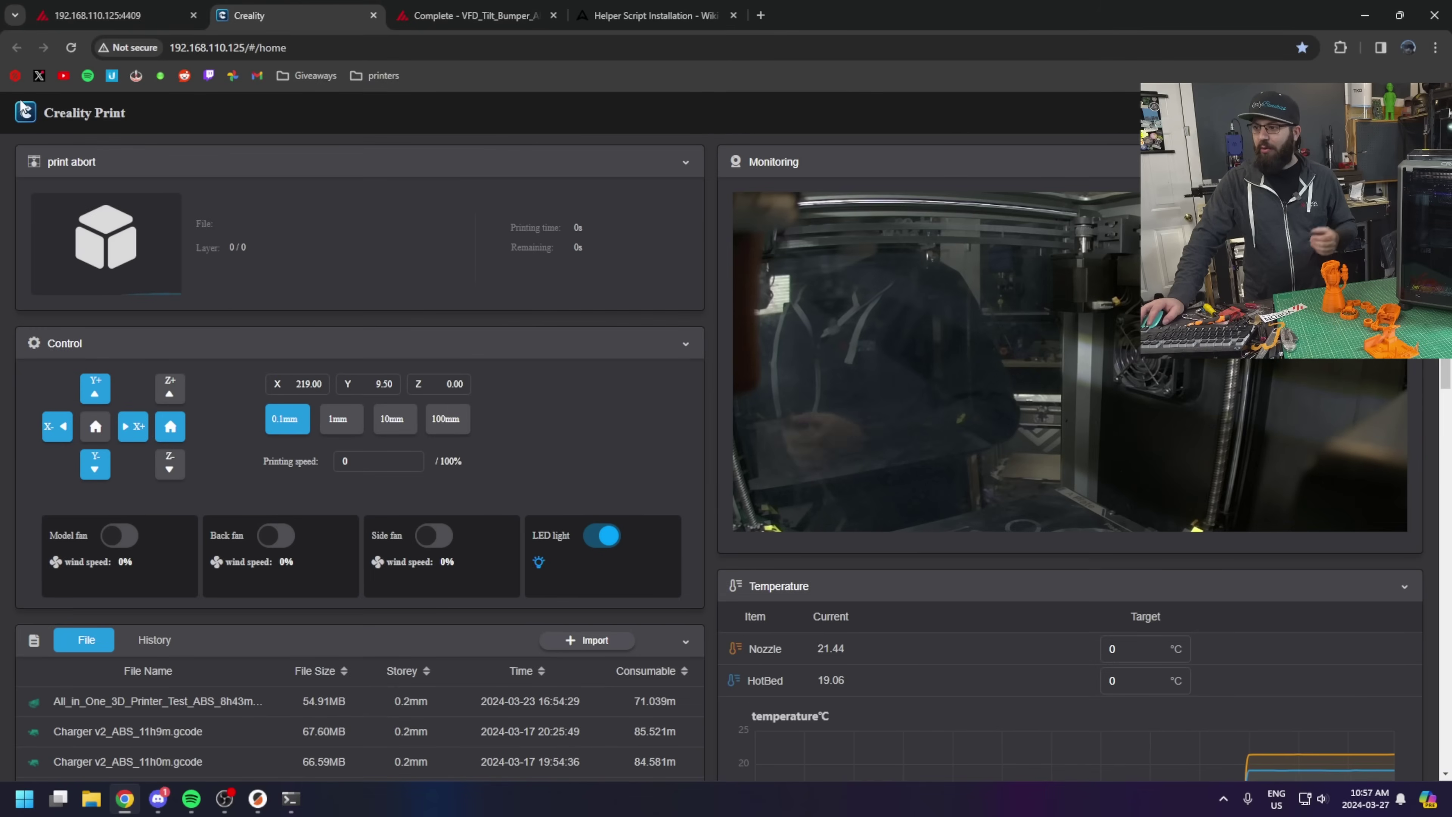